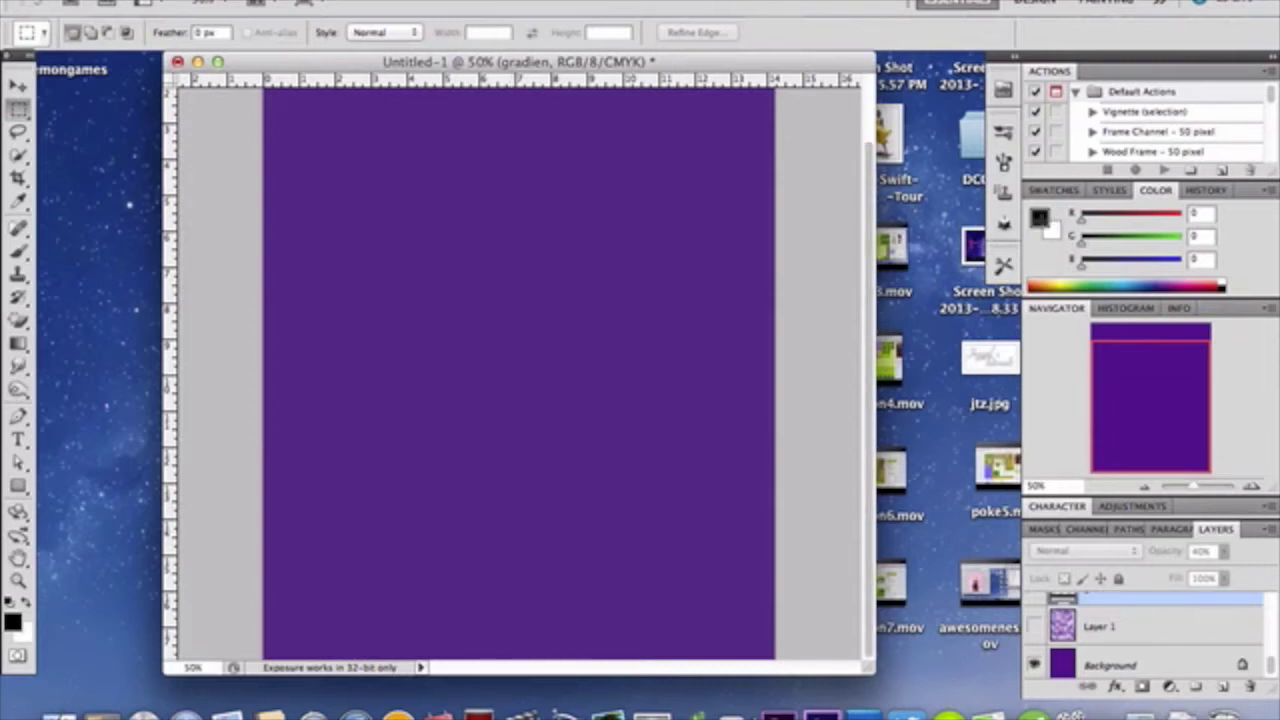
Set the foreground color to the purple #54128a sampled from the canvas background
click(1040, 218)
click(552, 320)
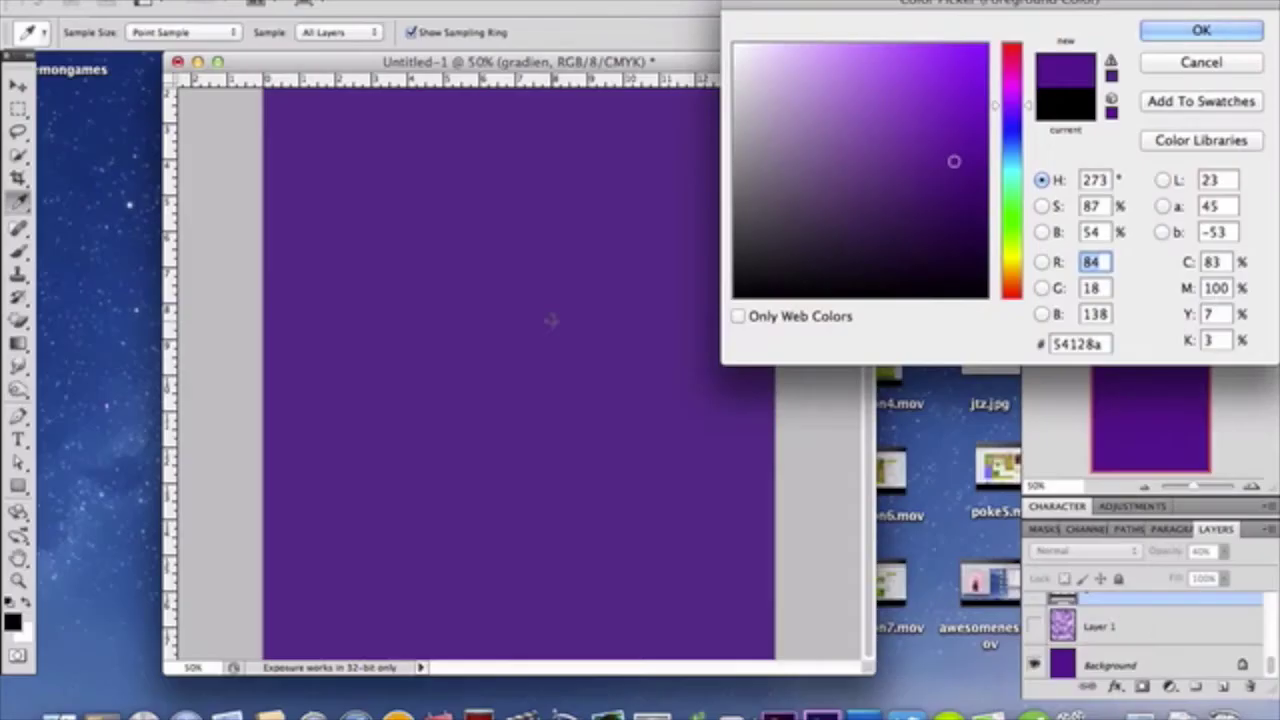
key(Return)
key(m)
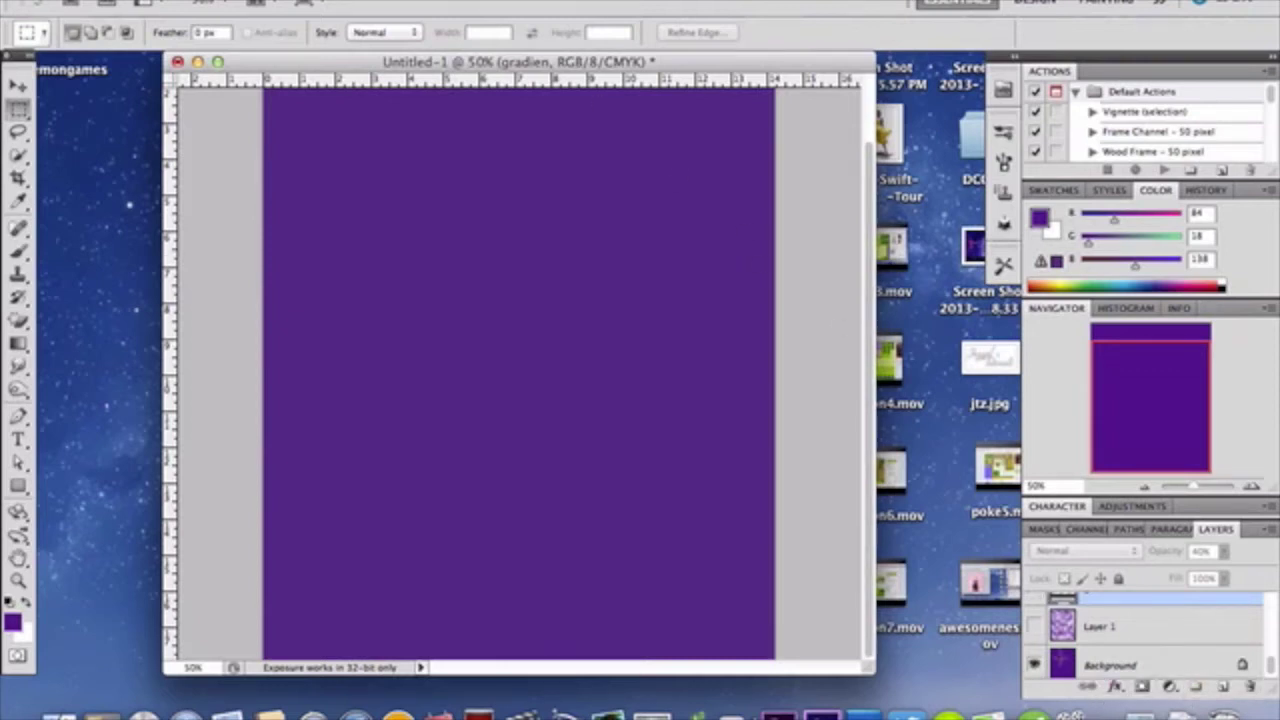
Show the cloud-textured Layer 1 above the background and make it the active layer
click(1034, 625)
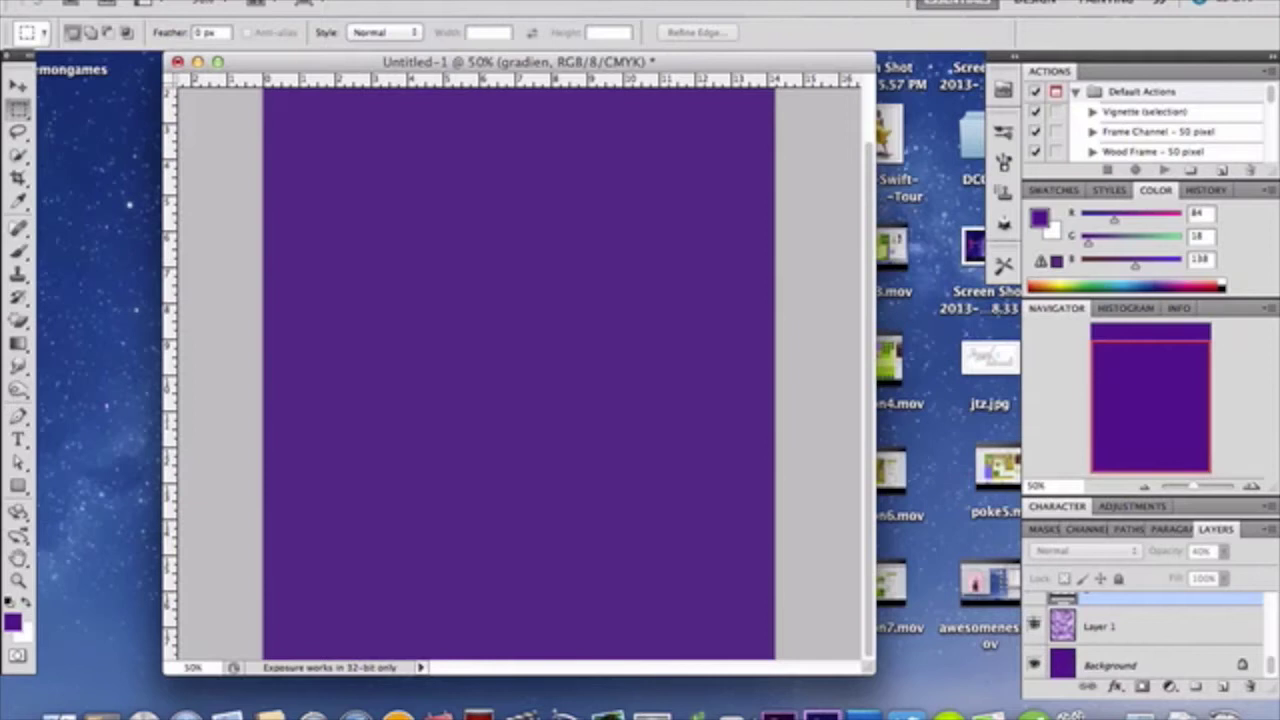
click(1139, 627)
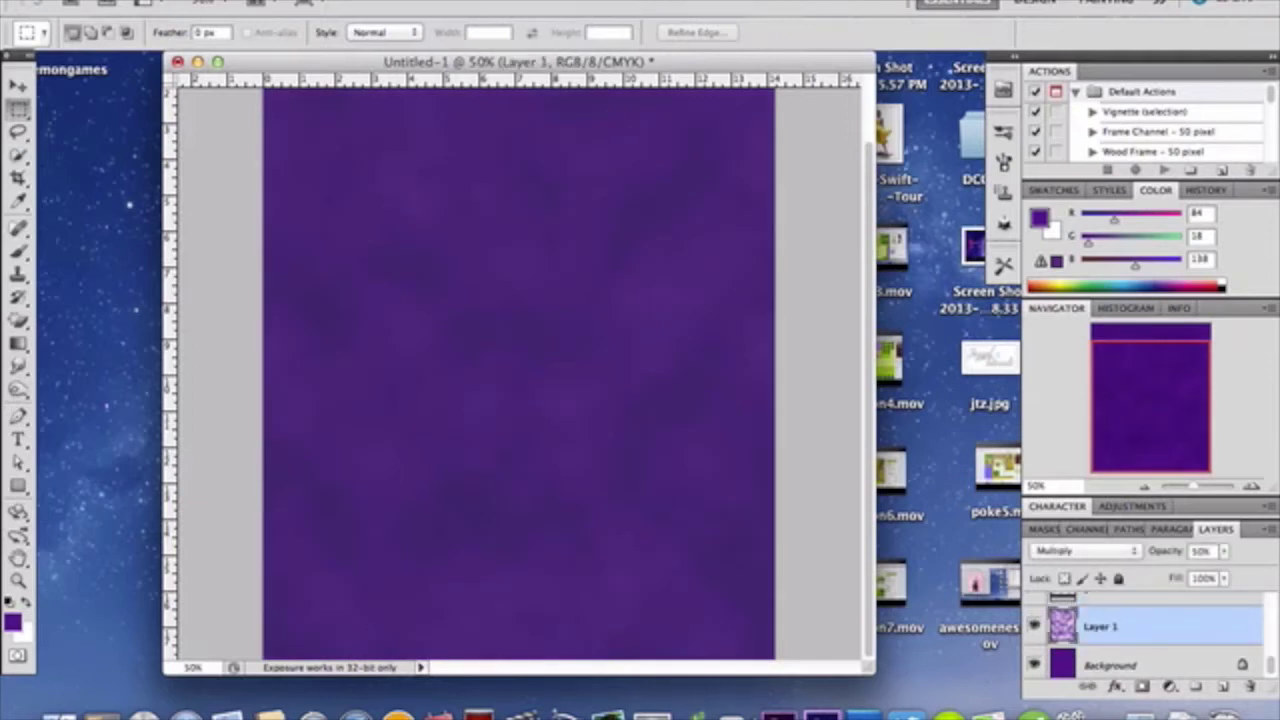
click(472, 4)
mouse_move(519, 295)
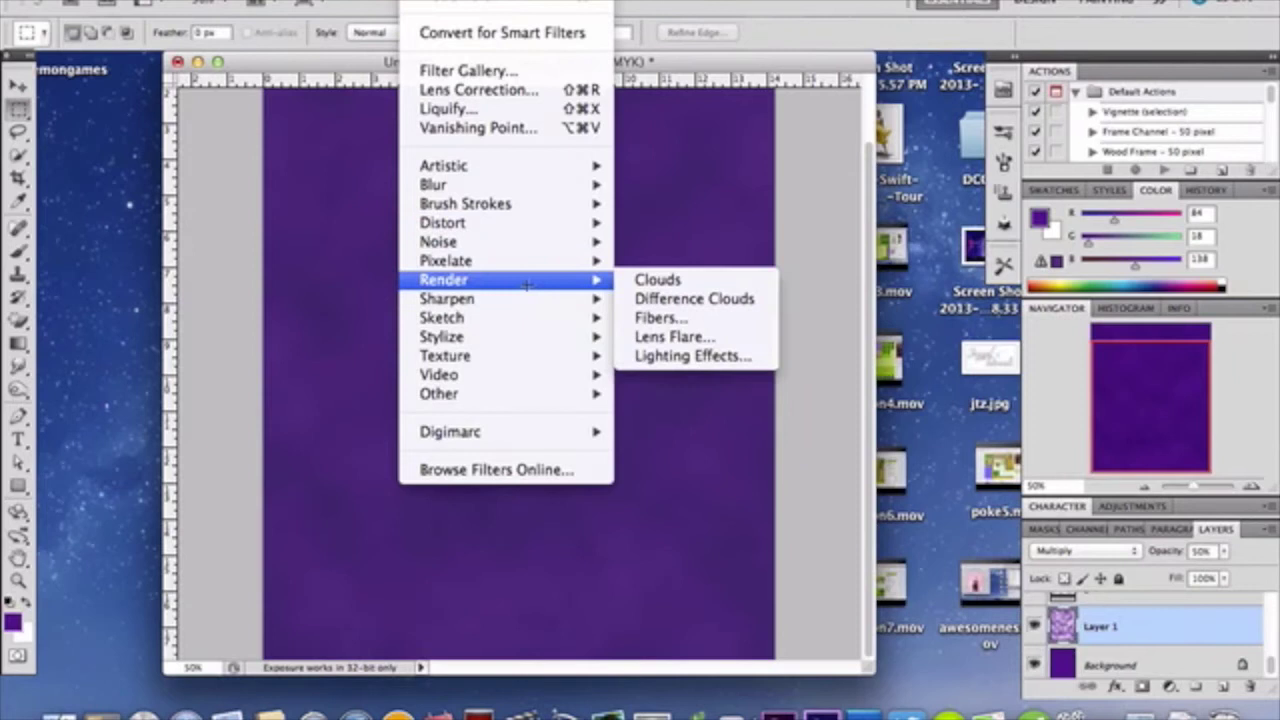
click(712, 182)
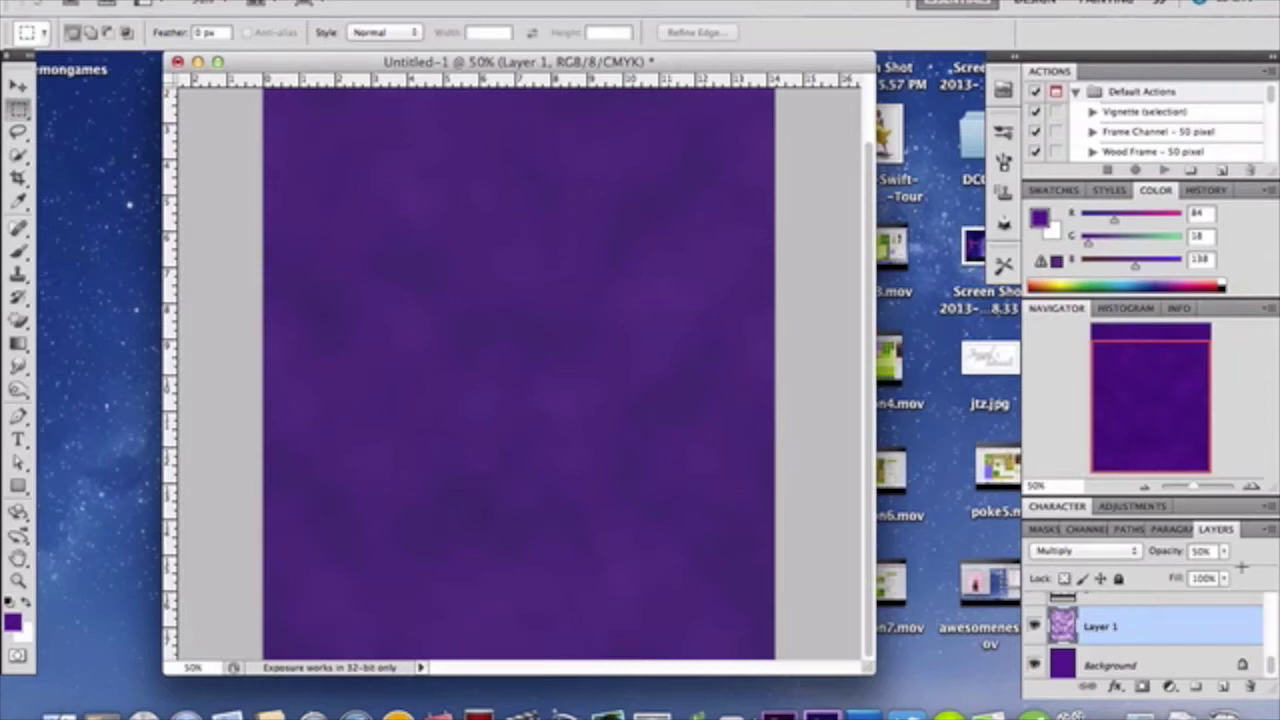
scroll(1201, 638, up, 3)
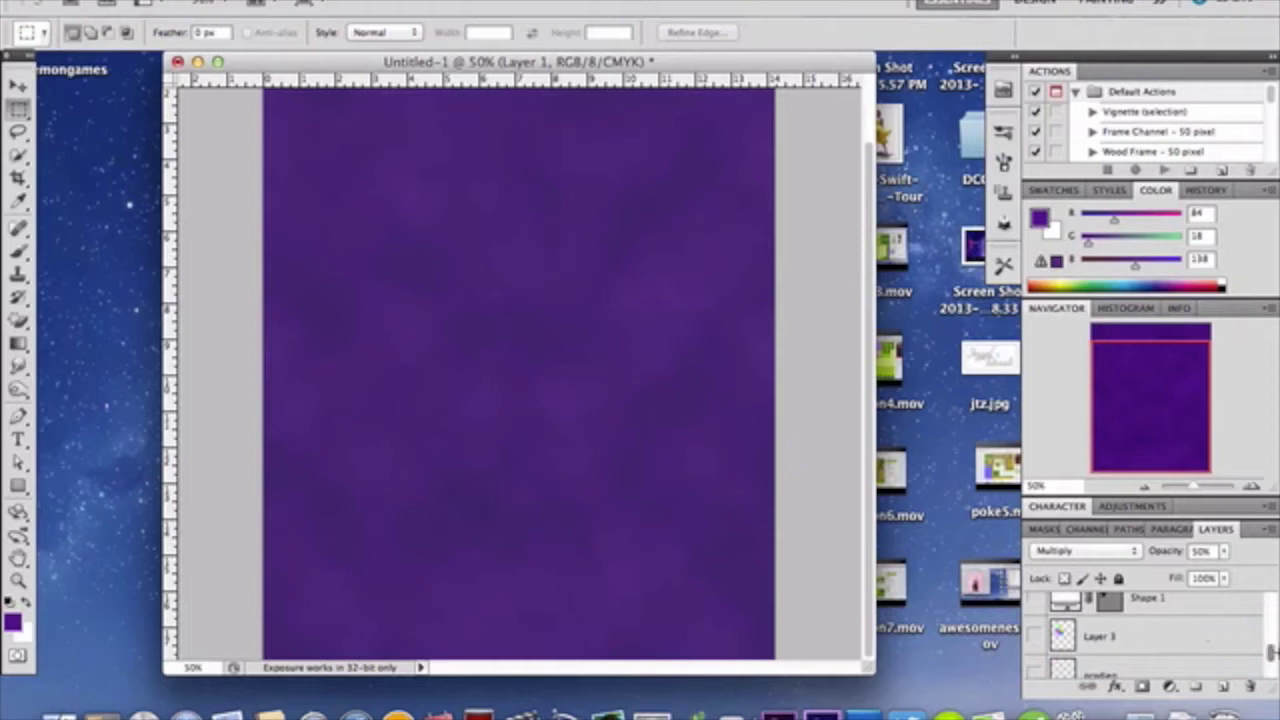
scroll(1270, 655, down, 3)
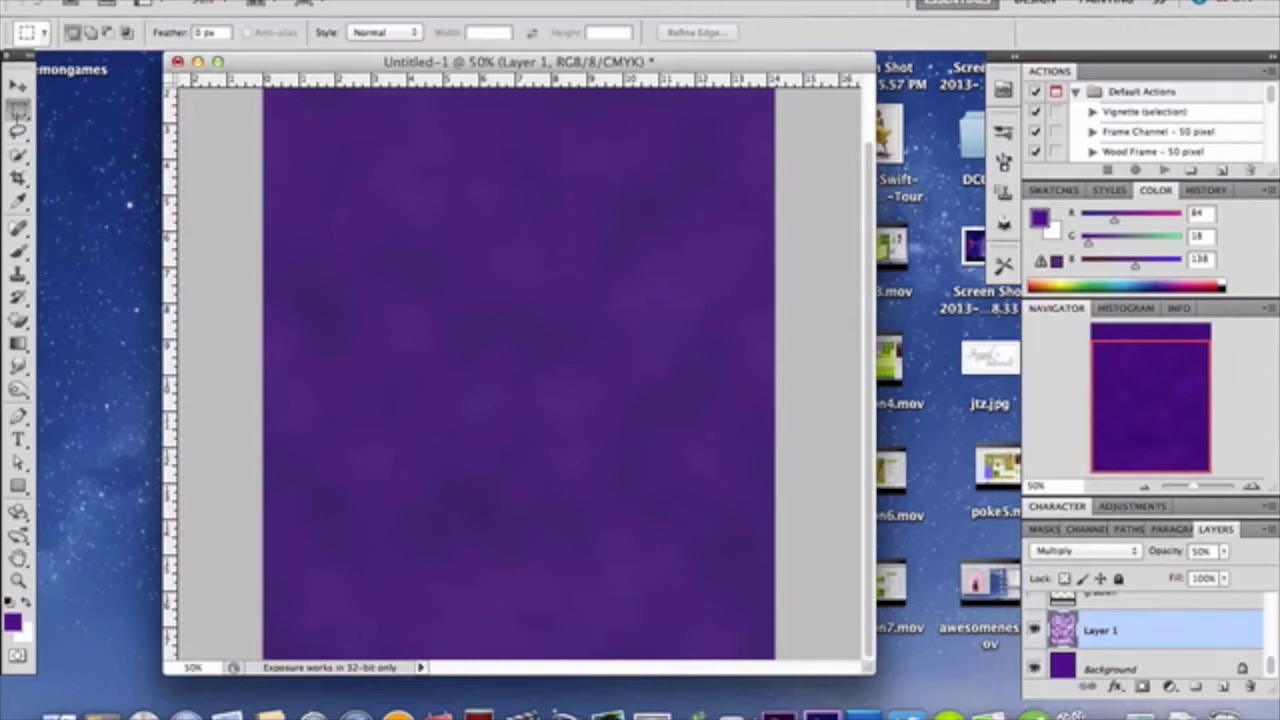
Try a linear gradient inside a full-width rectangular selection over the lower part of the canvas
drag(18, 108, 68, 112)
drag(263, 478, 790, 682)
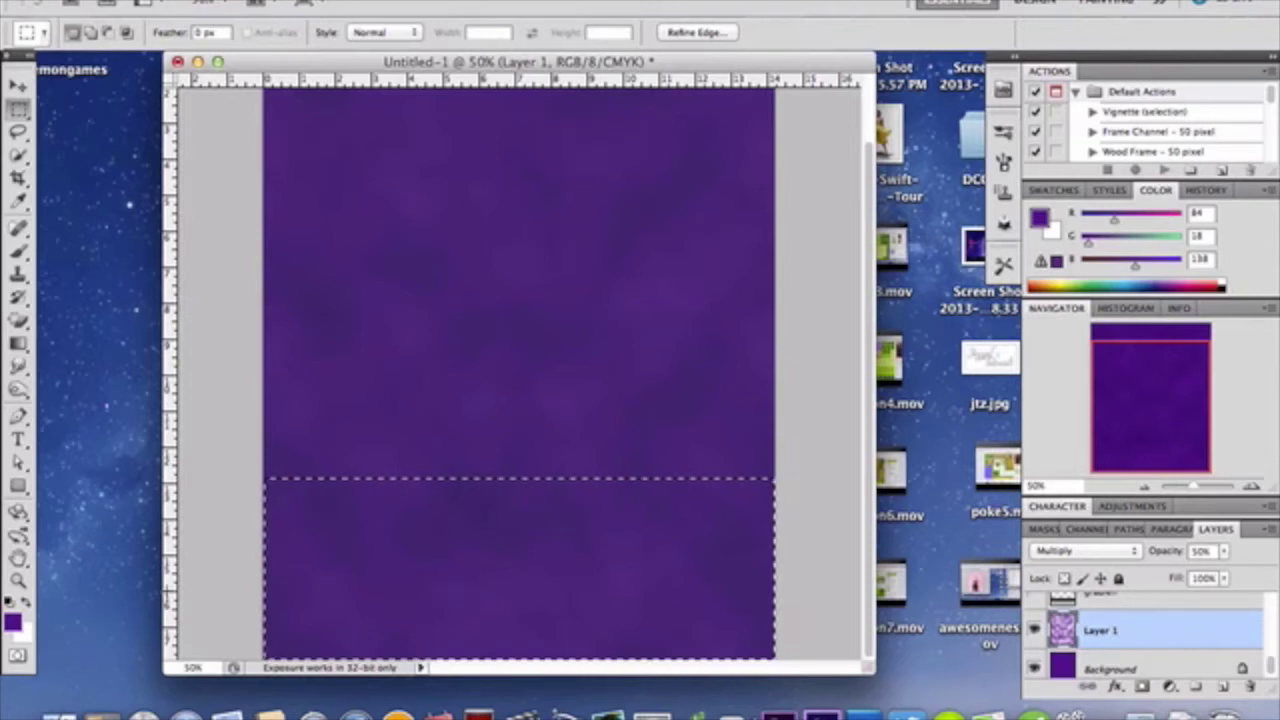
click(18, 343)
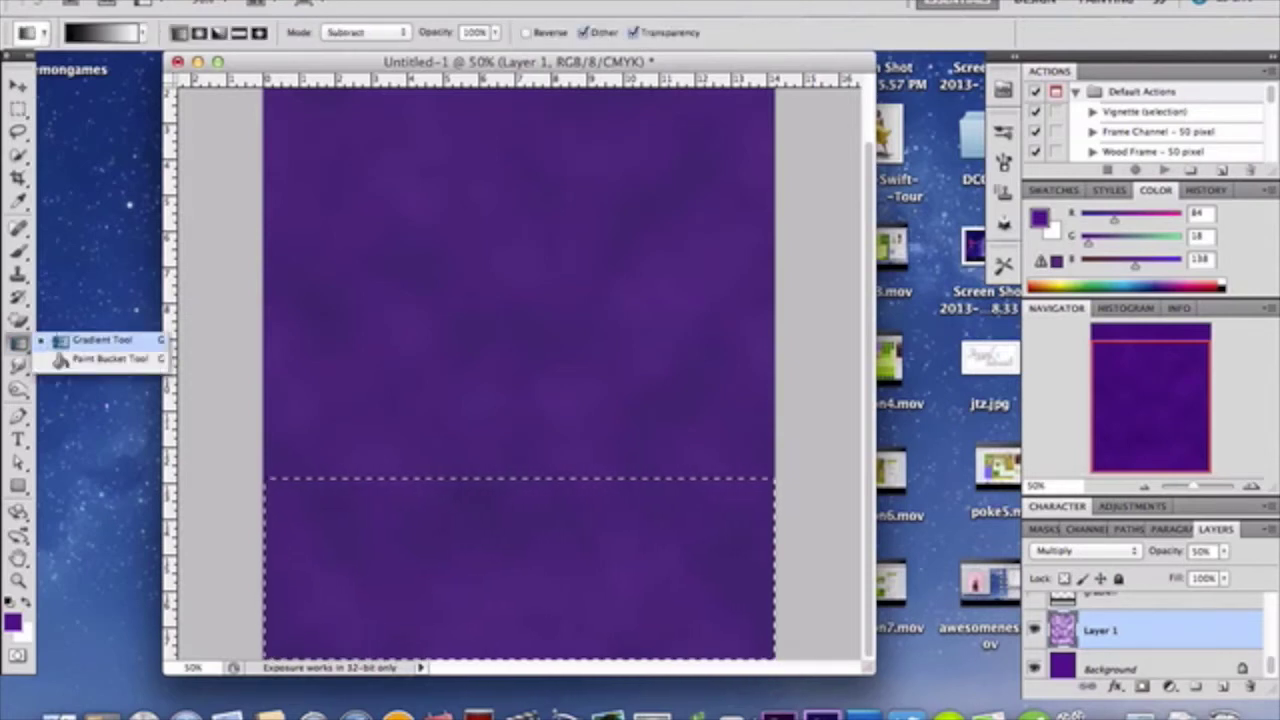
click(90, 340)
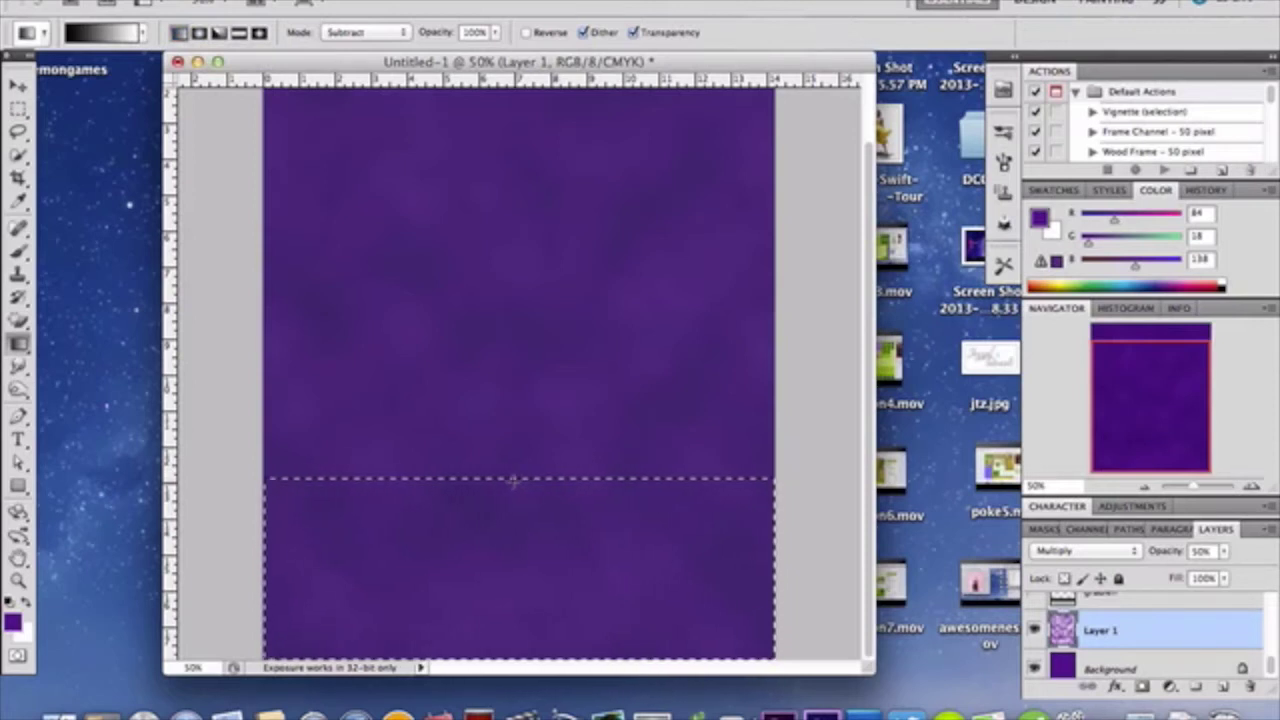
drag(519, 565, 529, 660)
drag(495, 530, 505, 474)
key(ctrl+z)
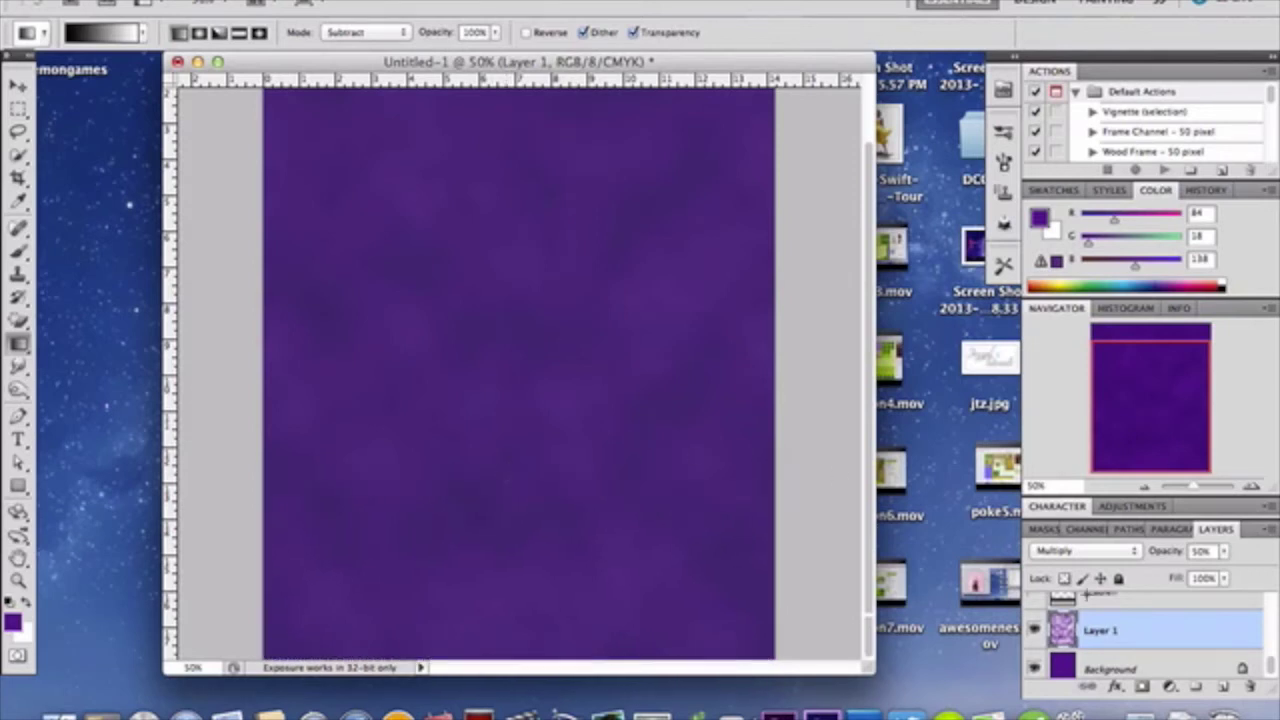
Show the gradien layer that forms the floor and make it the active layer
click(1037, 597)
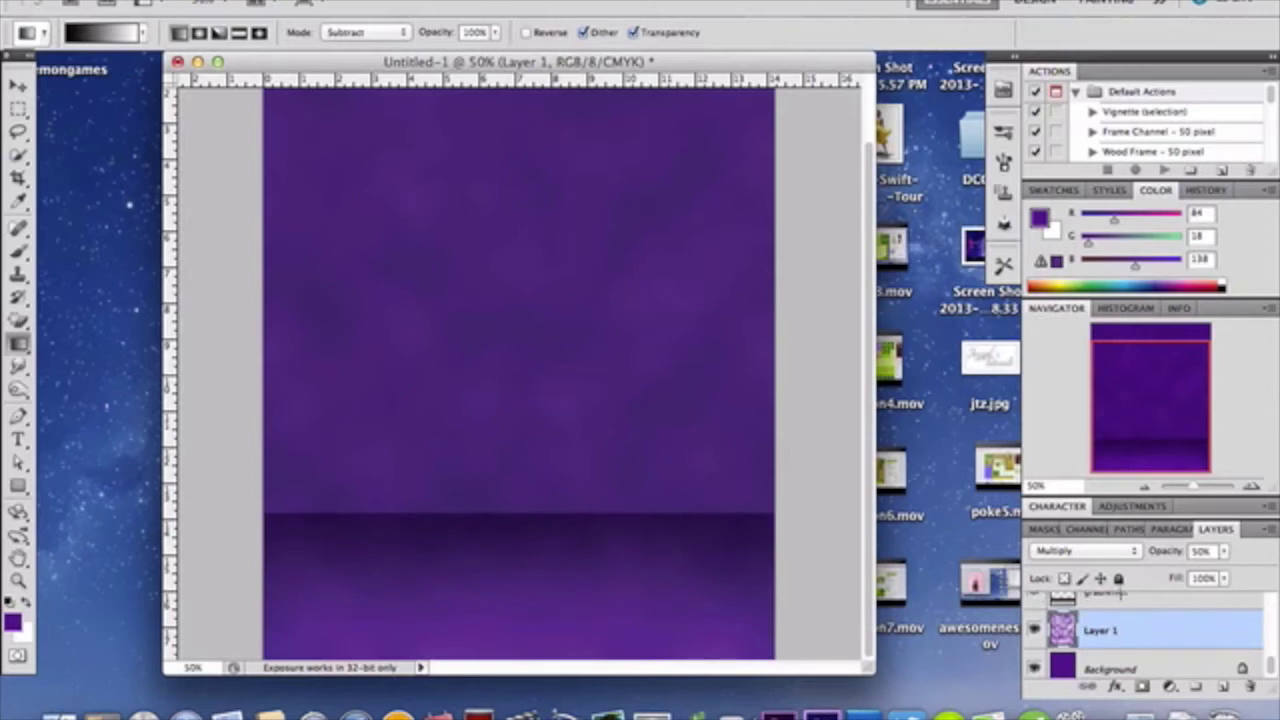
click(1118, 594)
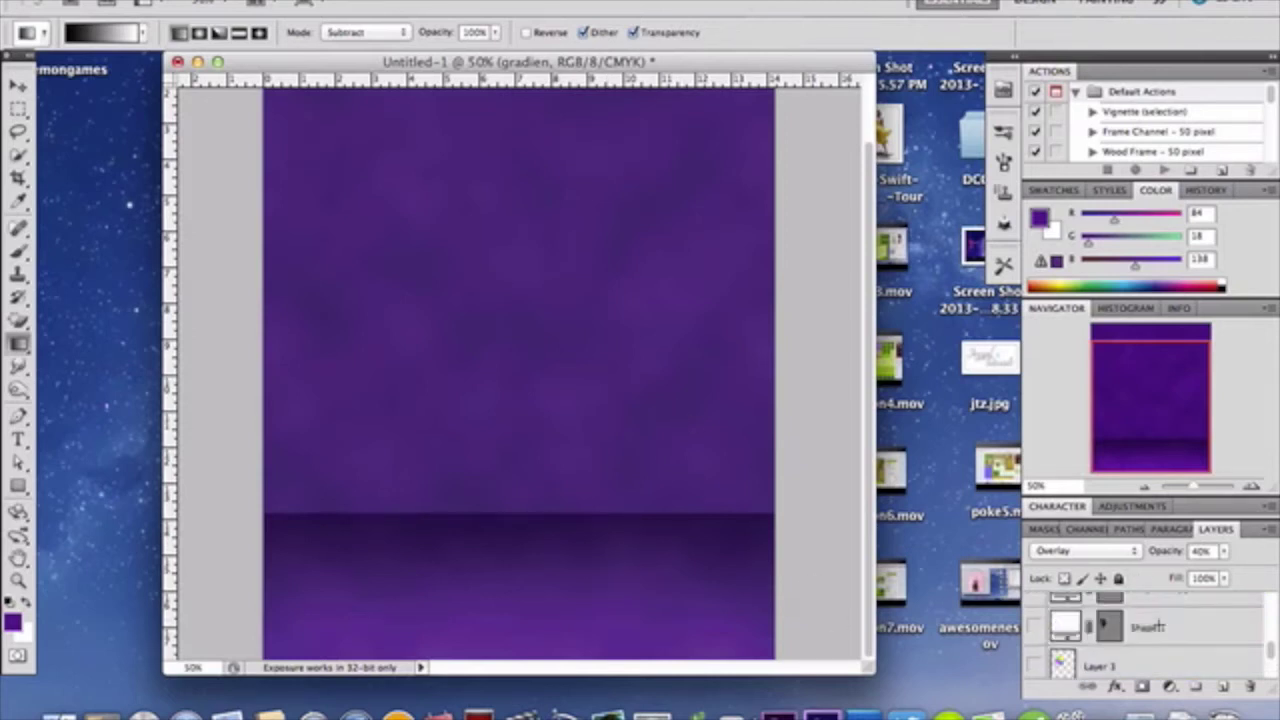
Preview the Jazzed up Tutorials layer by showing it and hiding it again
scroll(1158, 627, down, 2)
scroll(1158, 627, up, 4)
scroll(1158, 627, up, 2)
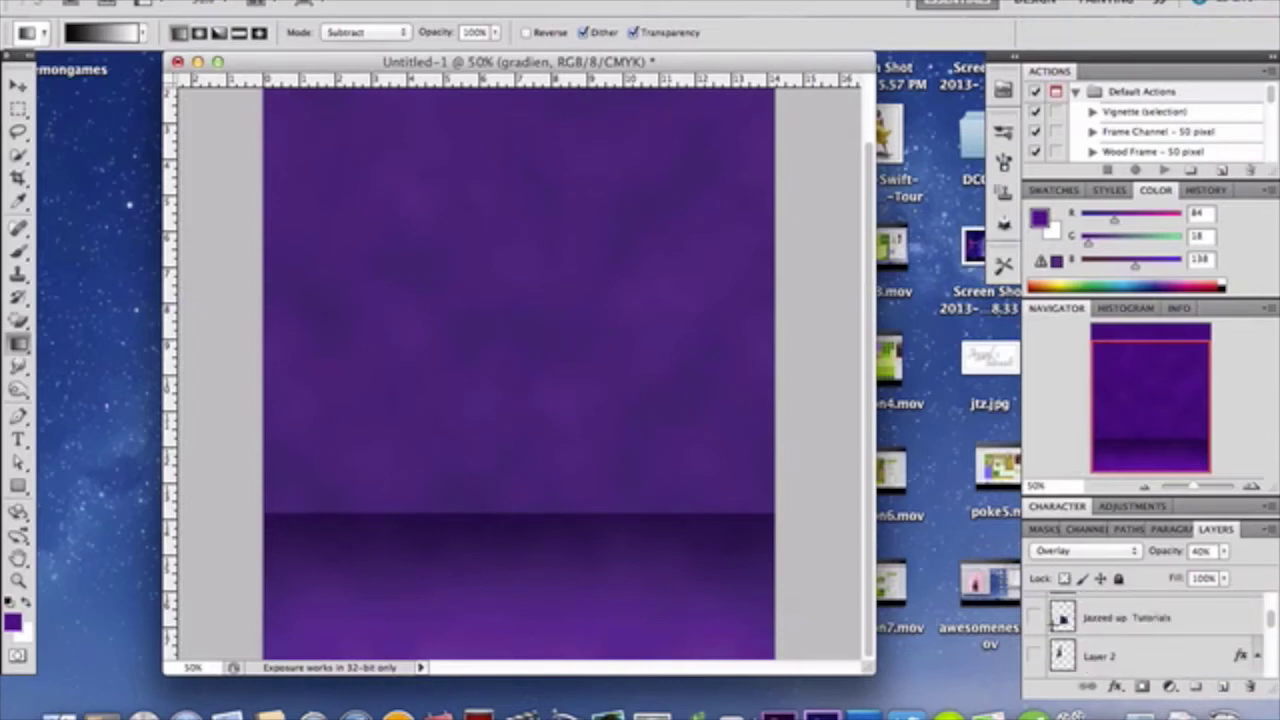
click(1034, 617)
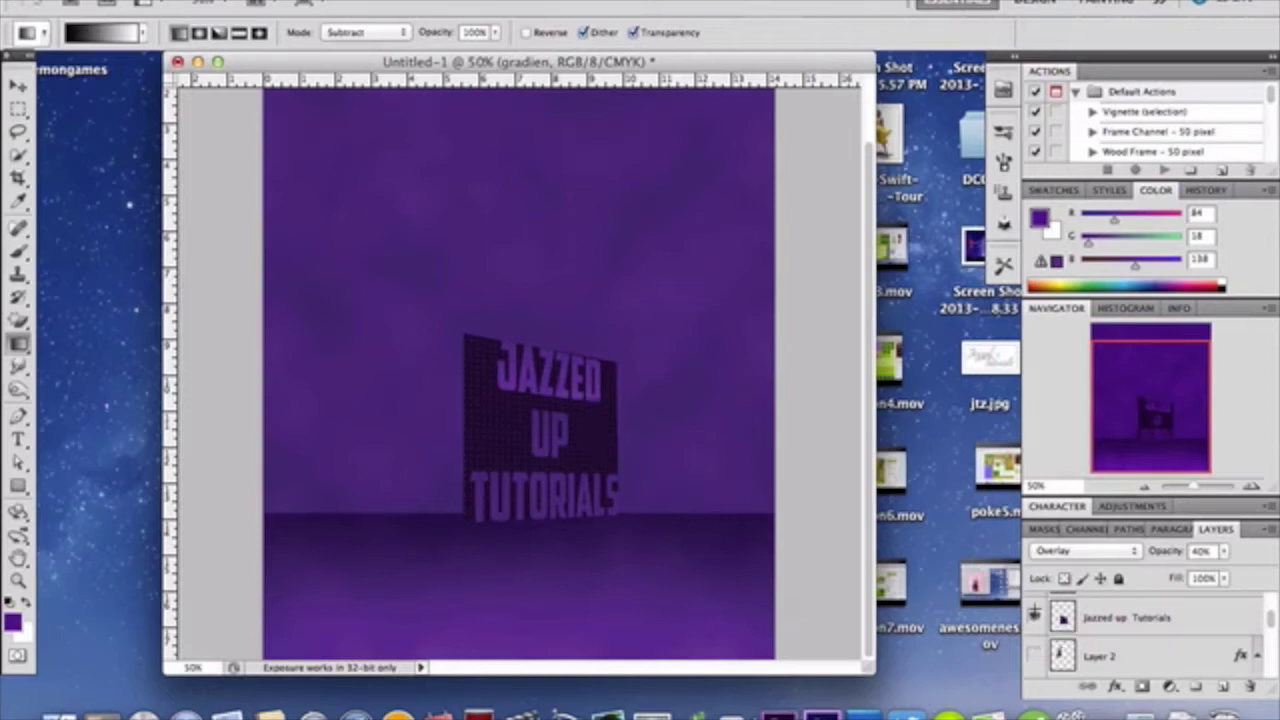
click(1034, 617)
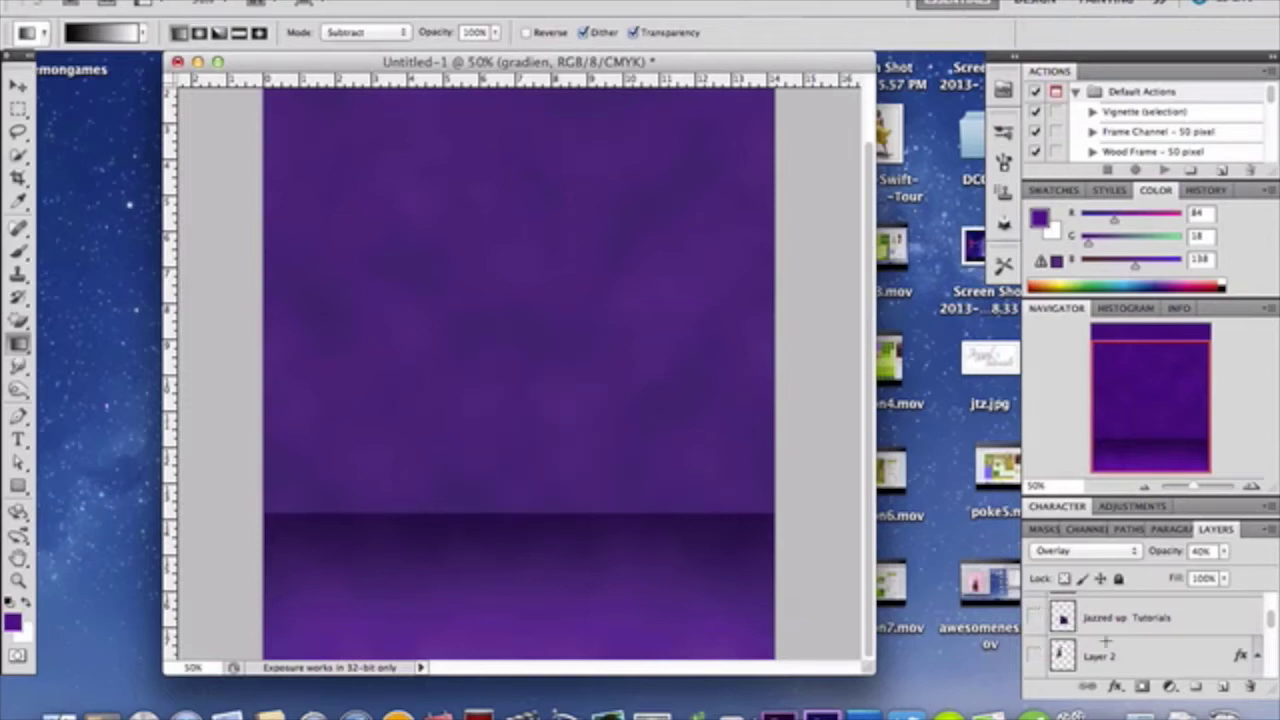
scroll(1138, 655, down, 2)
scroll(1136, 656, down, 4)
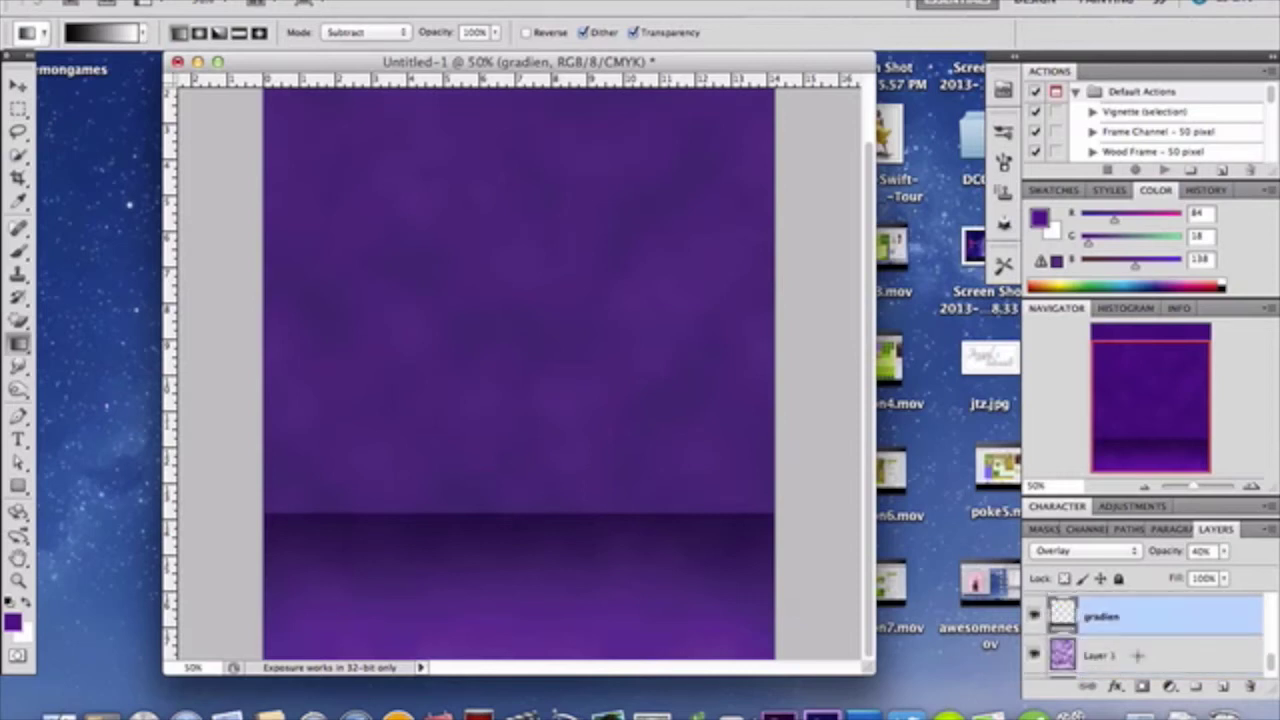
scroll(1137, 655, up, 1)
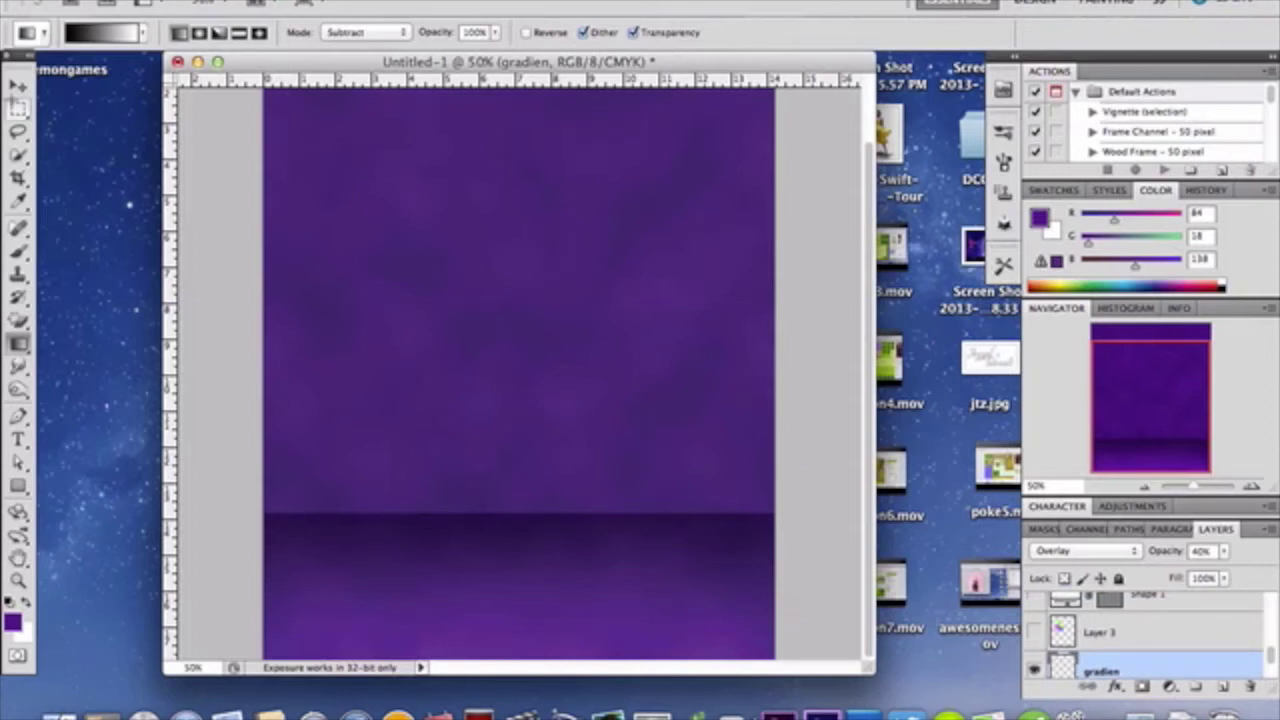
Marquee-select a square about 5.6 ruler units wide on the wall area and add a new layer above gradien
click(18, 107)
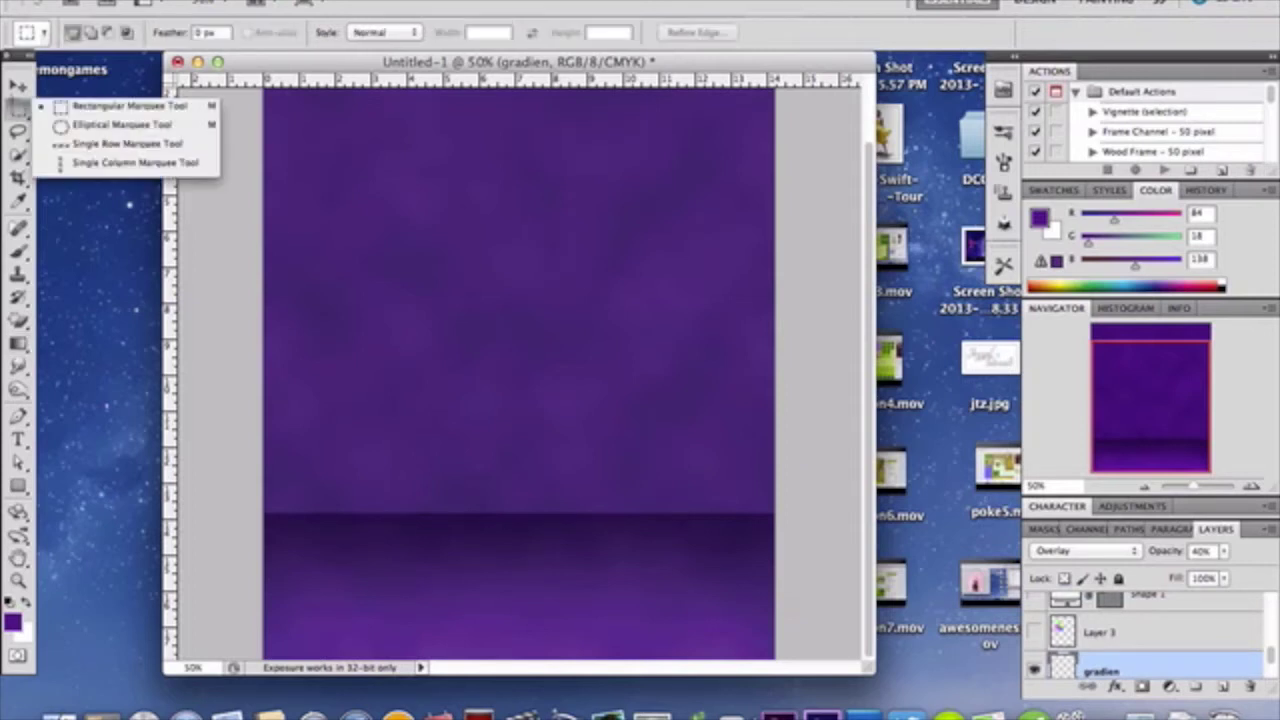
click(70, 107)
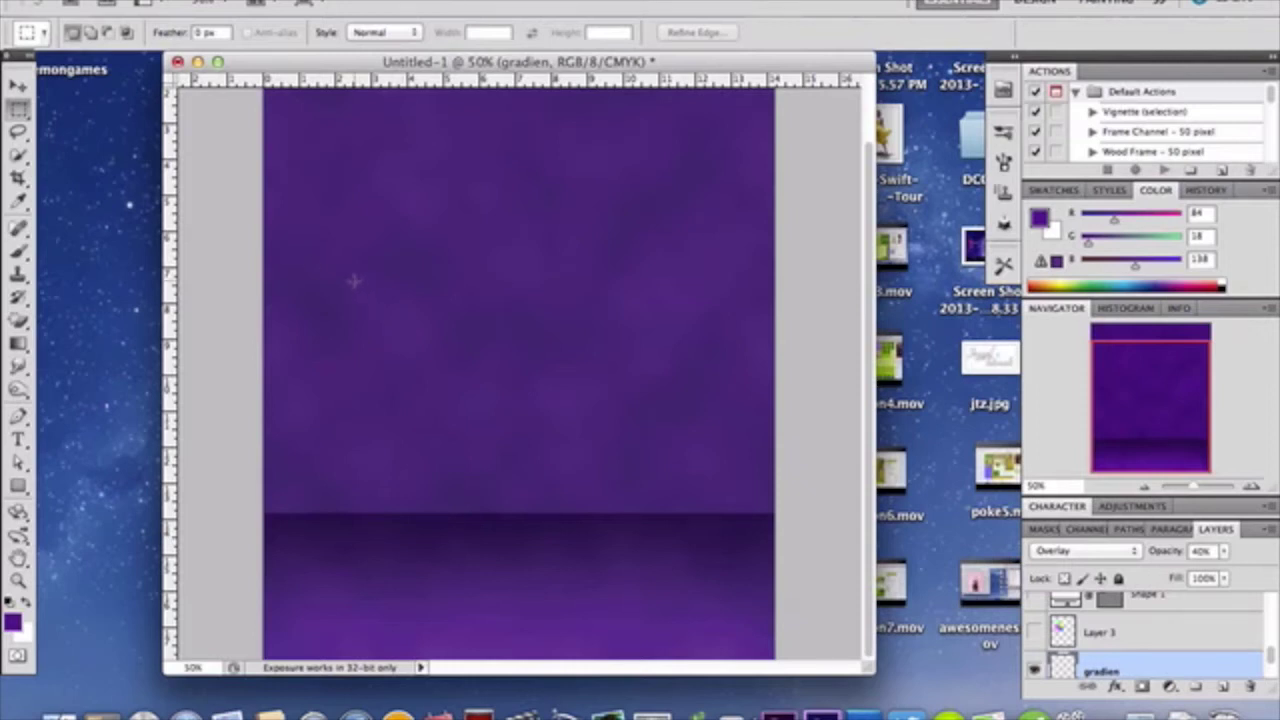
drag(328, 252, 532, 457)
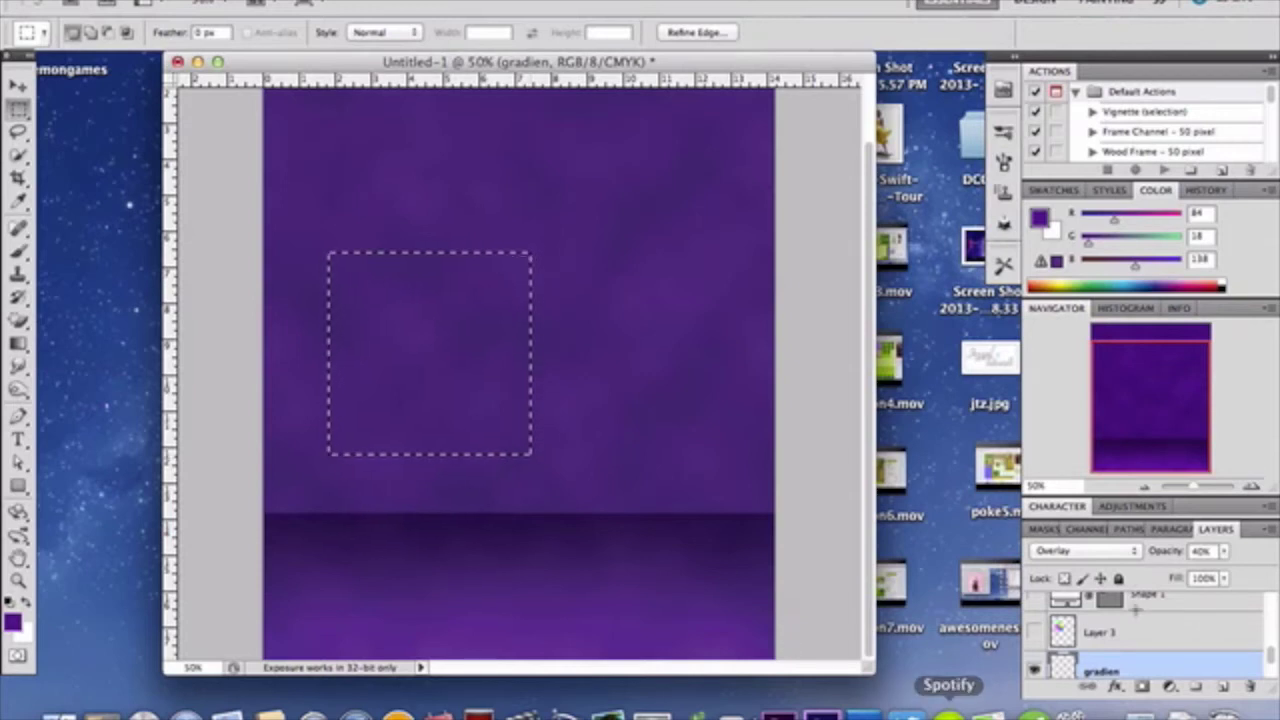
click(1218, 686)
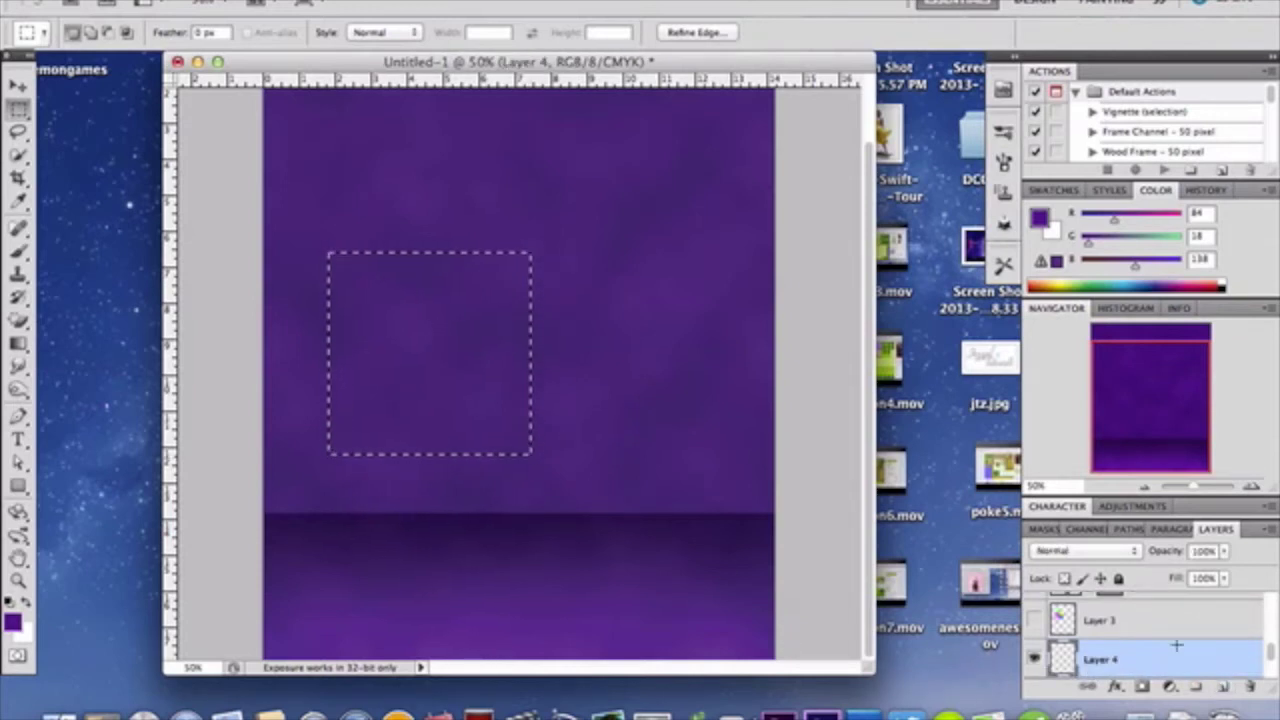
Fill the square selection on the new layer with the dark color #2a242f and deselect it
click(1040, 218)
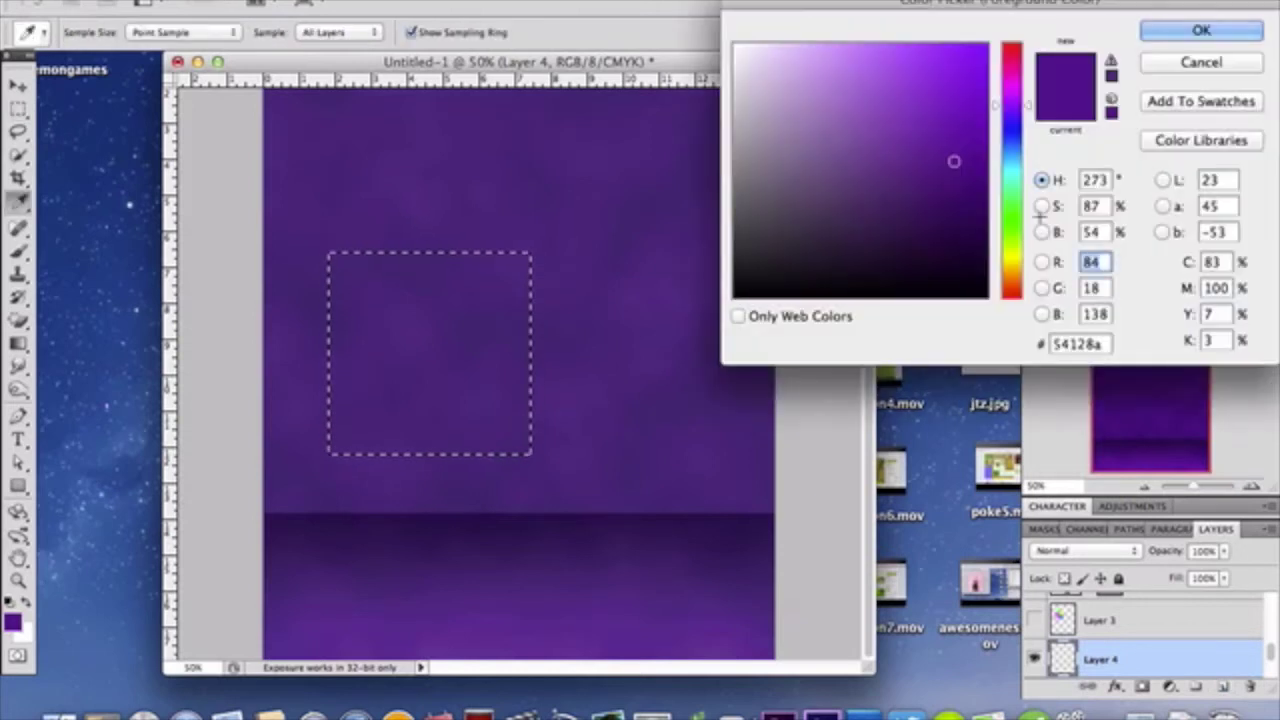
click(798, 230)
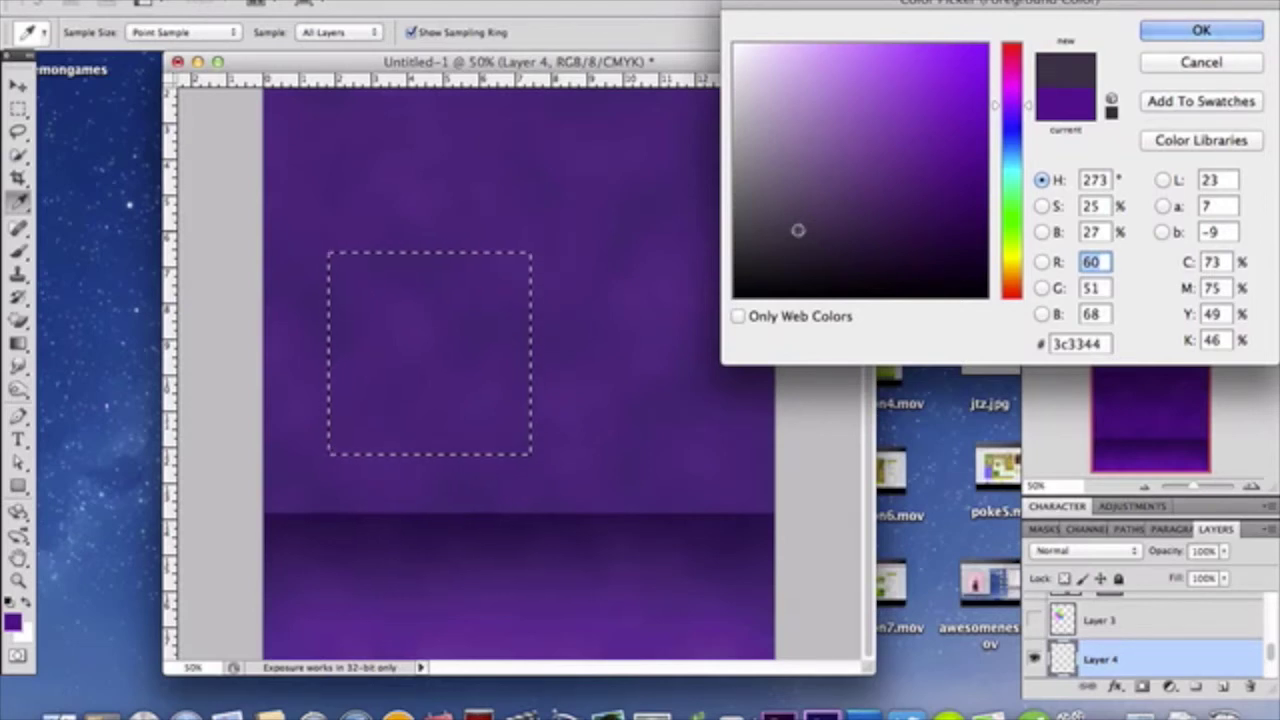
click(793, 251)
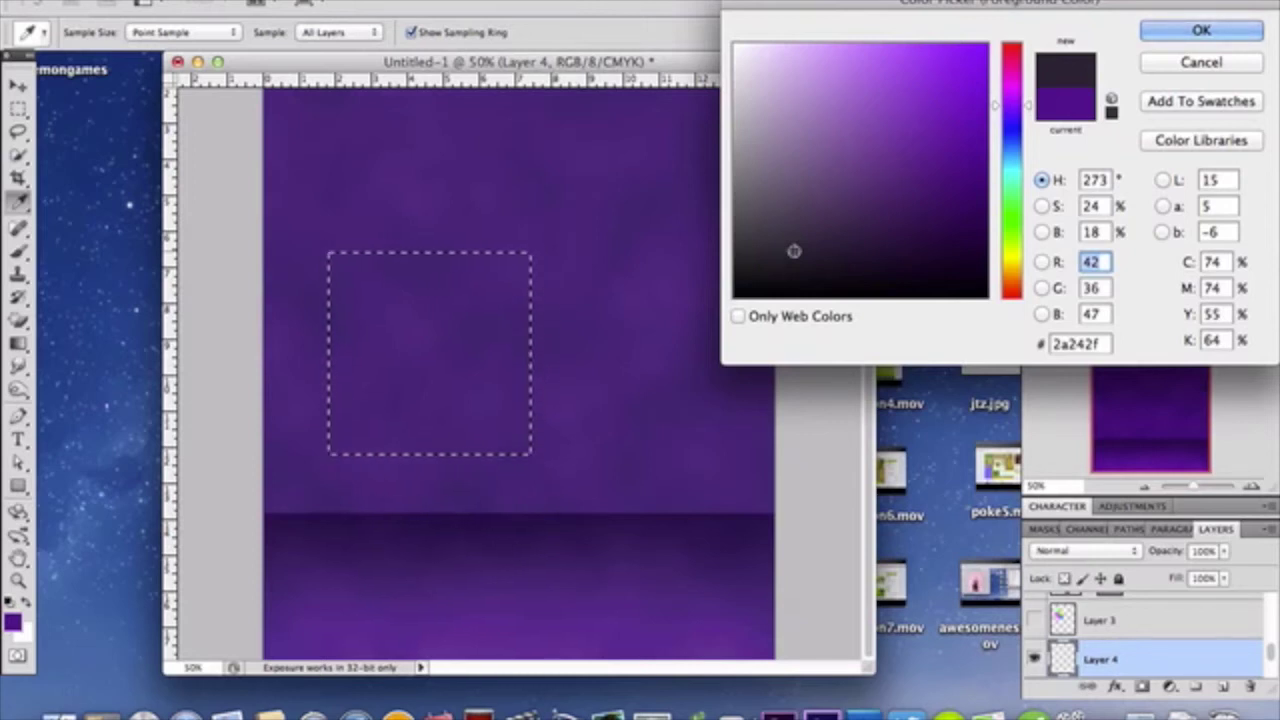
key(Return)
key(m)
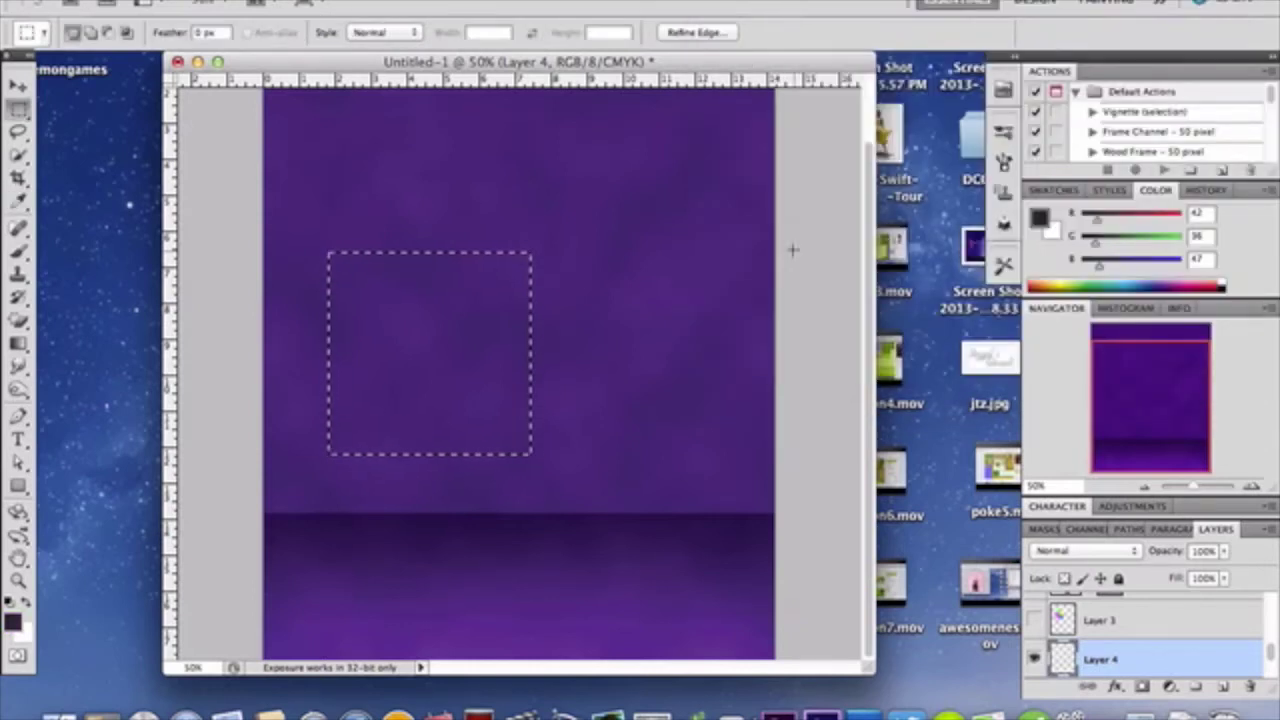
key(alt+BackSpace)
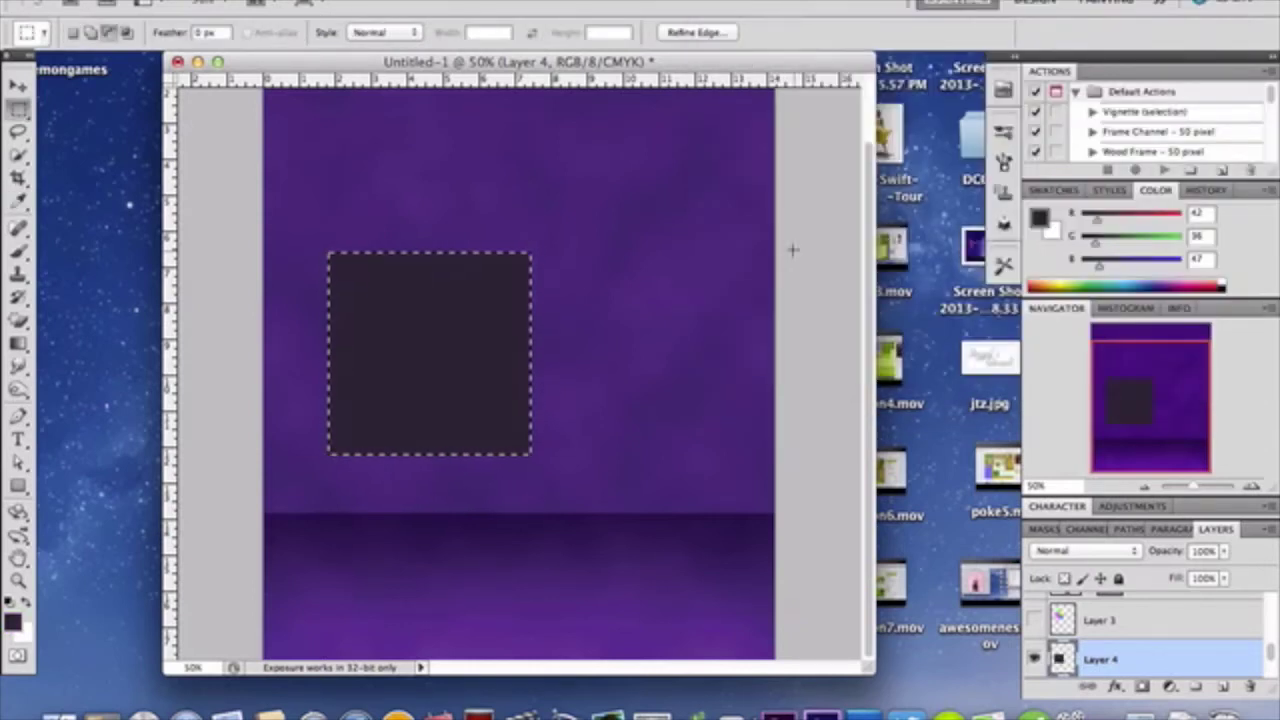
key(super+d)
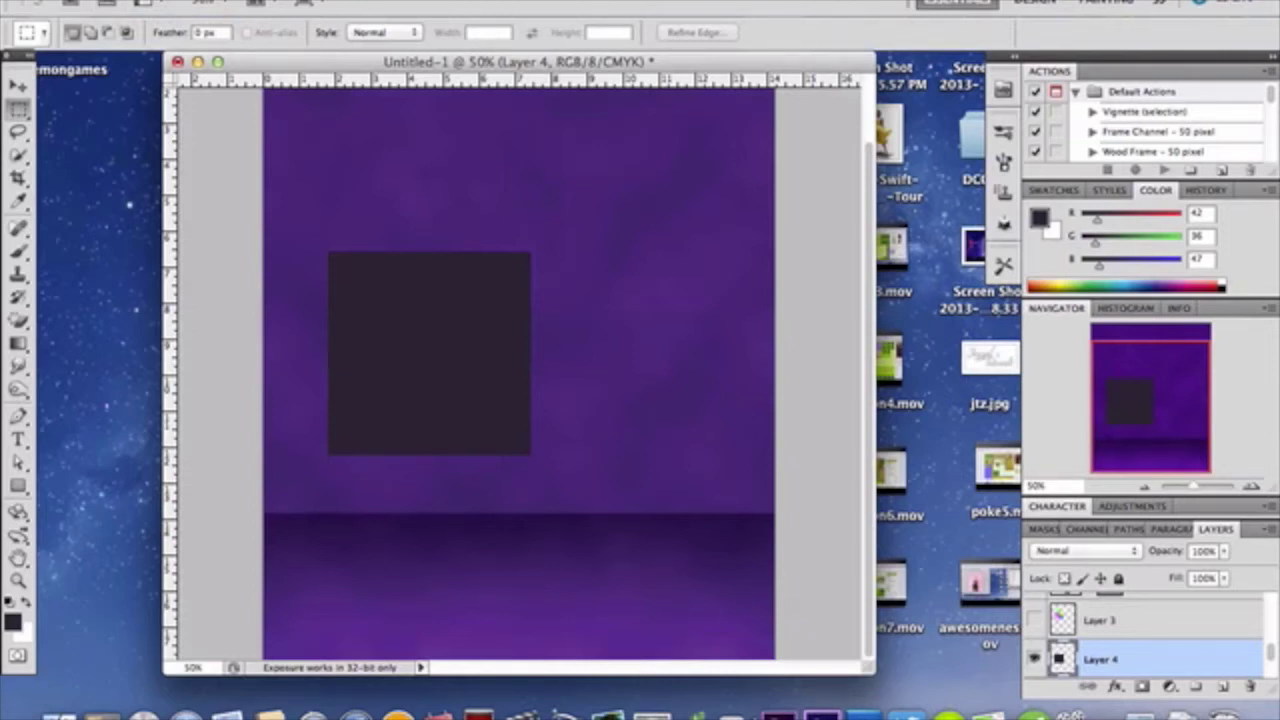
Create a new transparent document 10 pixels wide and 10 pixels high at 72 pixels/inch
click(160, 0)
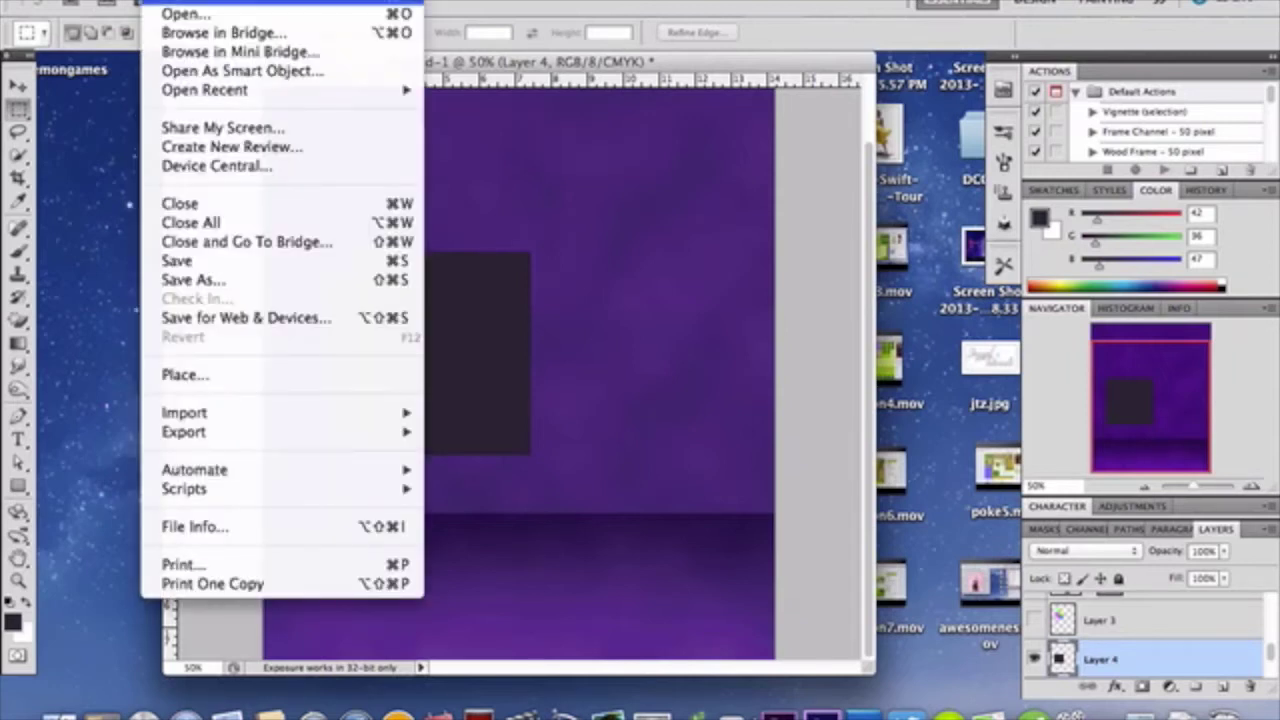
click(185, 0)
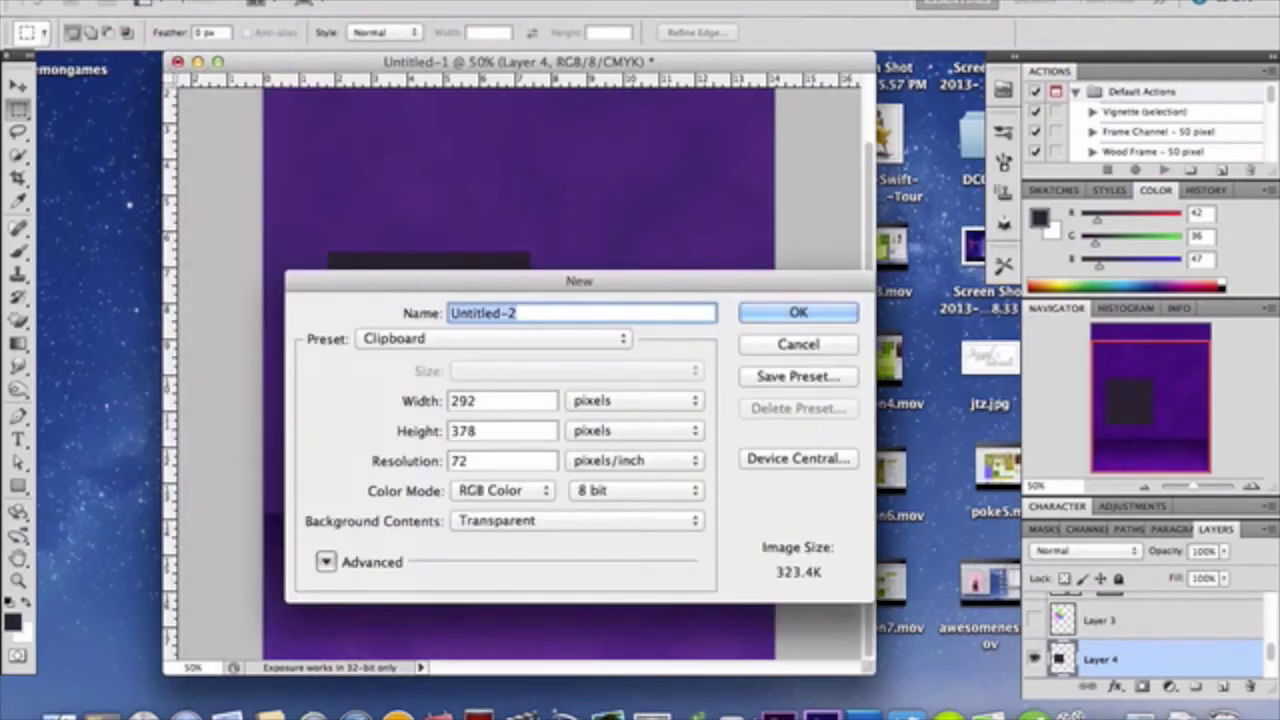
double_click(491, 401)
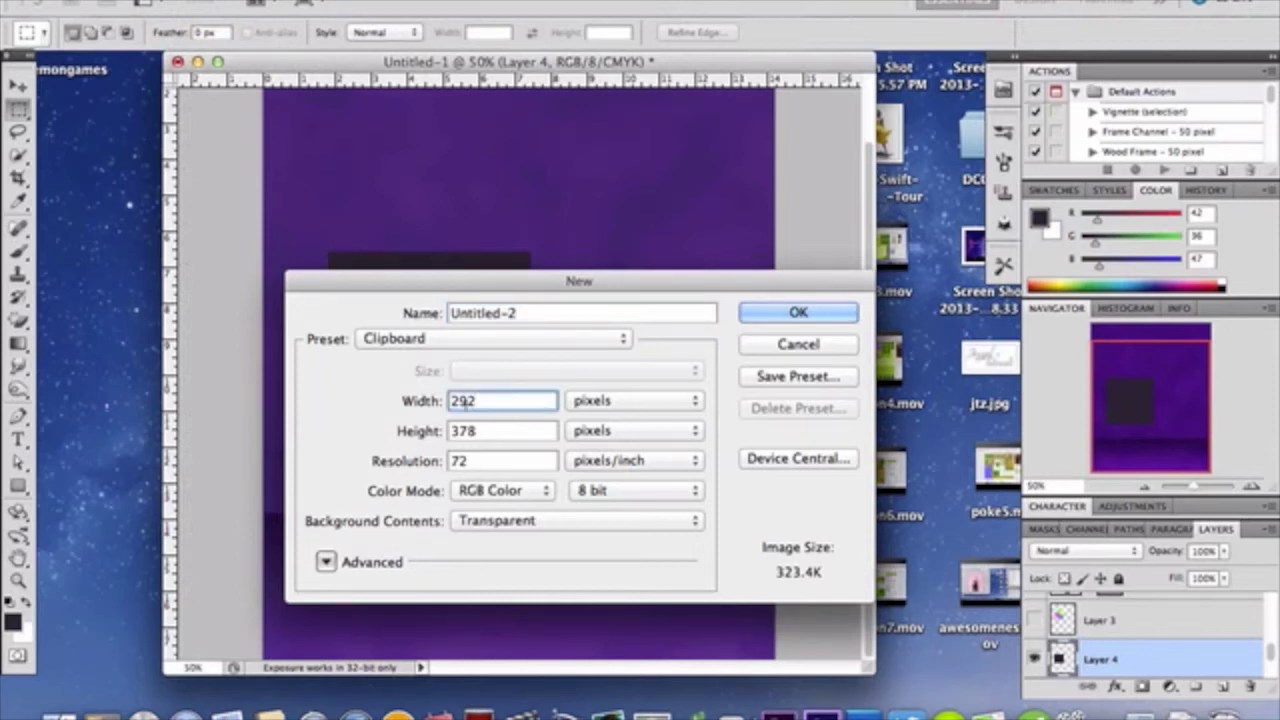
text(10)
key(Tab)
text(10)
key(Return)
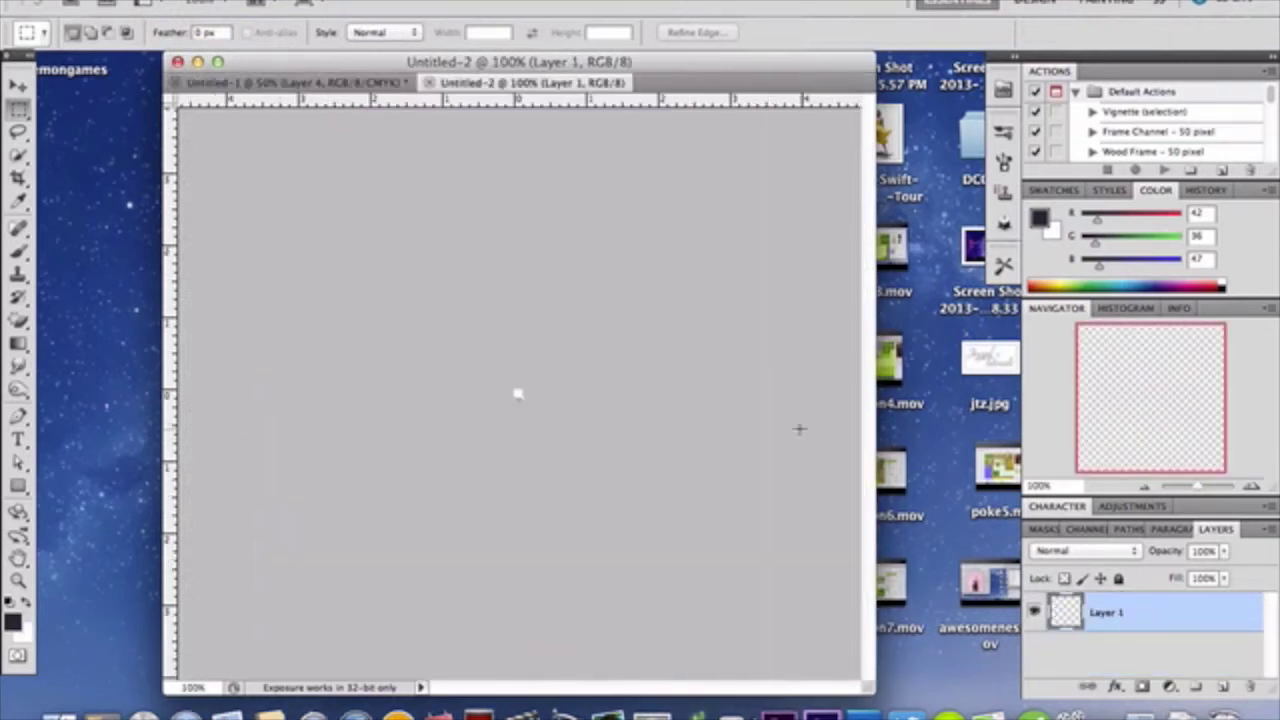
Add a new layer above Layer 1 in the small 10 by 10 pixel document
key(super+equal)
key(super+equal)
key(super+equal)
key(super+equal)
key(super+equal)
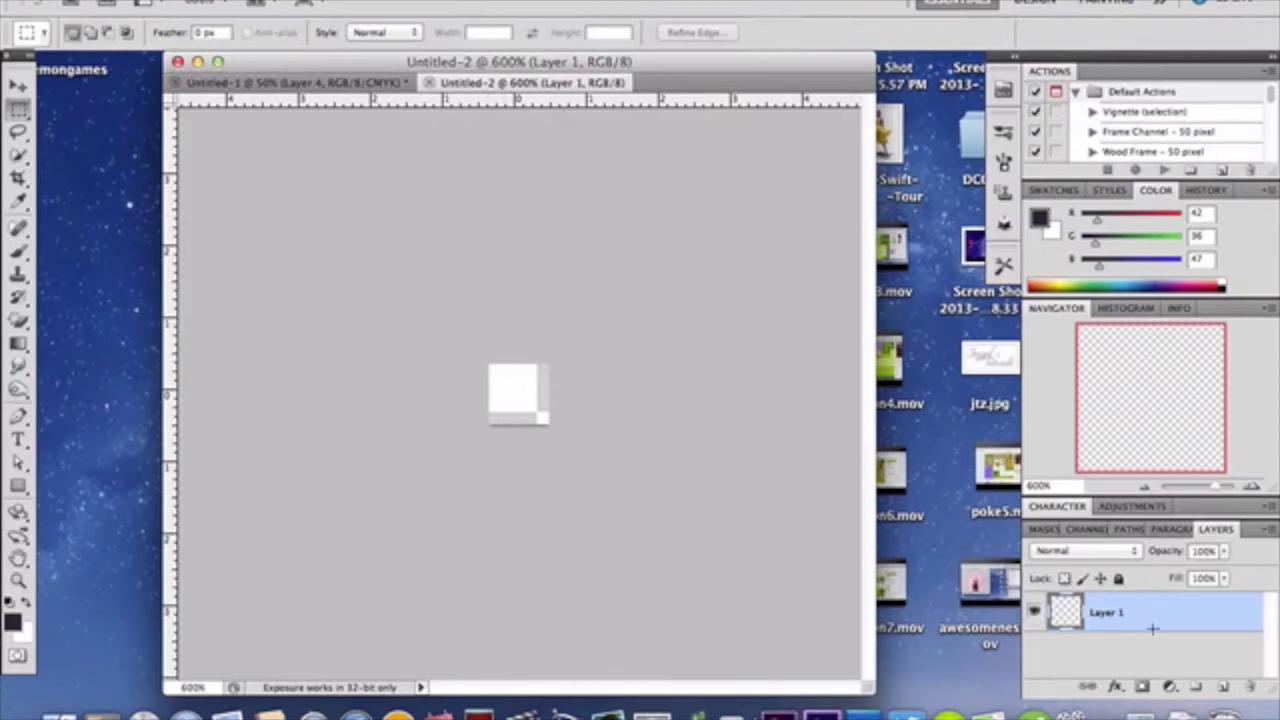
click(1226, 688)
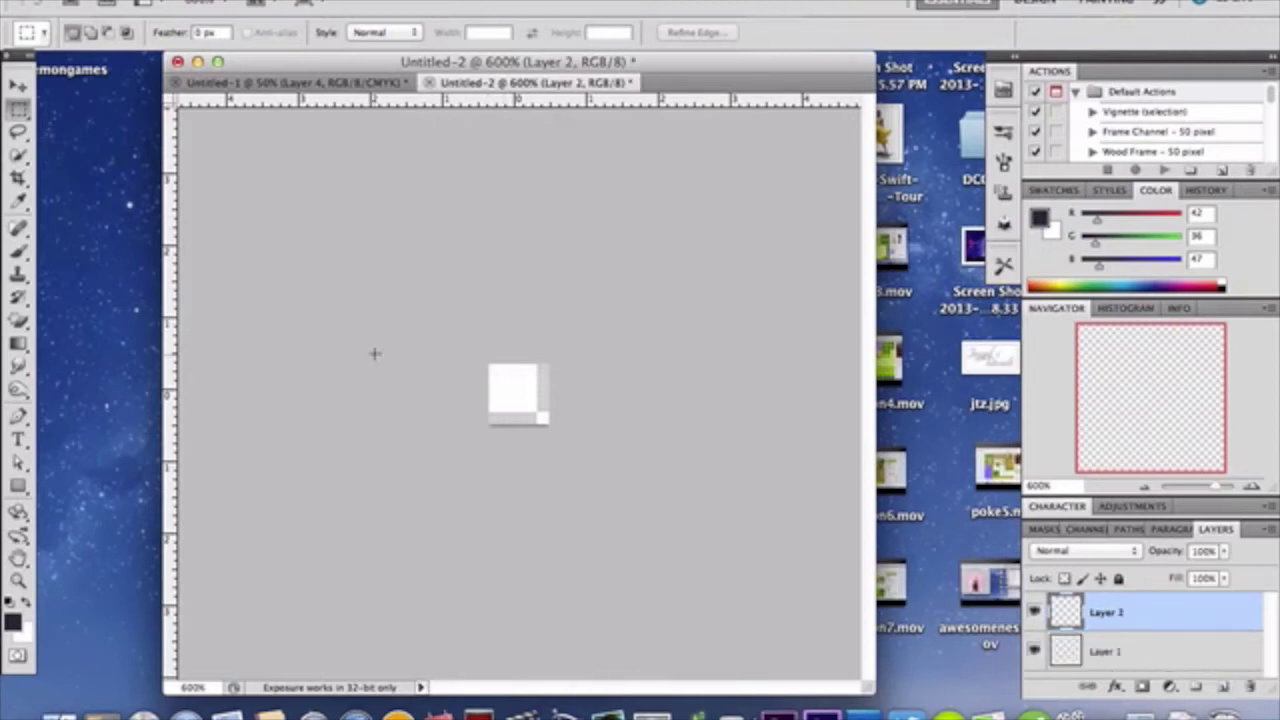
Paint a single white dot with the Brush near the upper-left corner of the tiny document's Layer 2
click(18, 250)
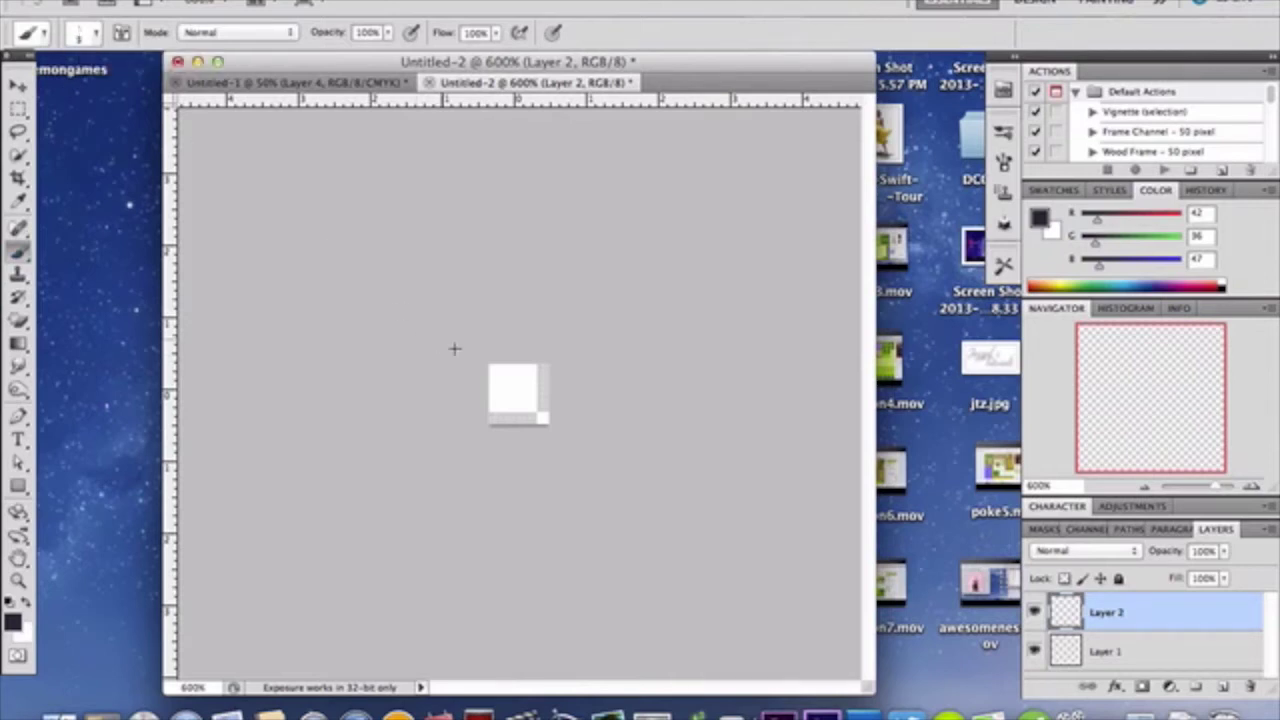
click(501, 377)
key(super+z)
click(27, 600)
click(501, 377)
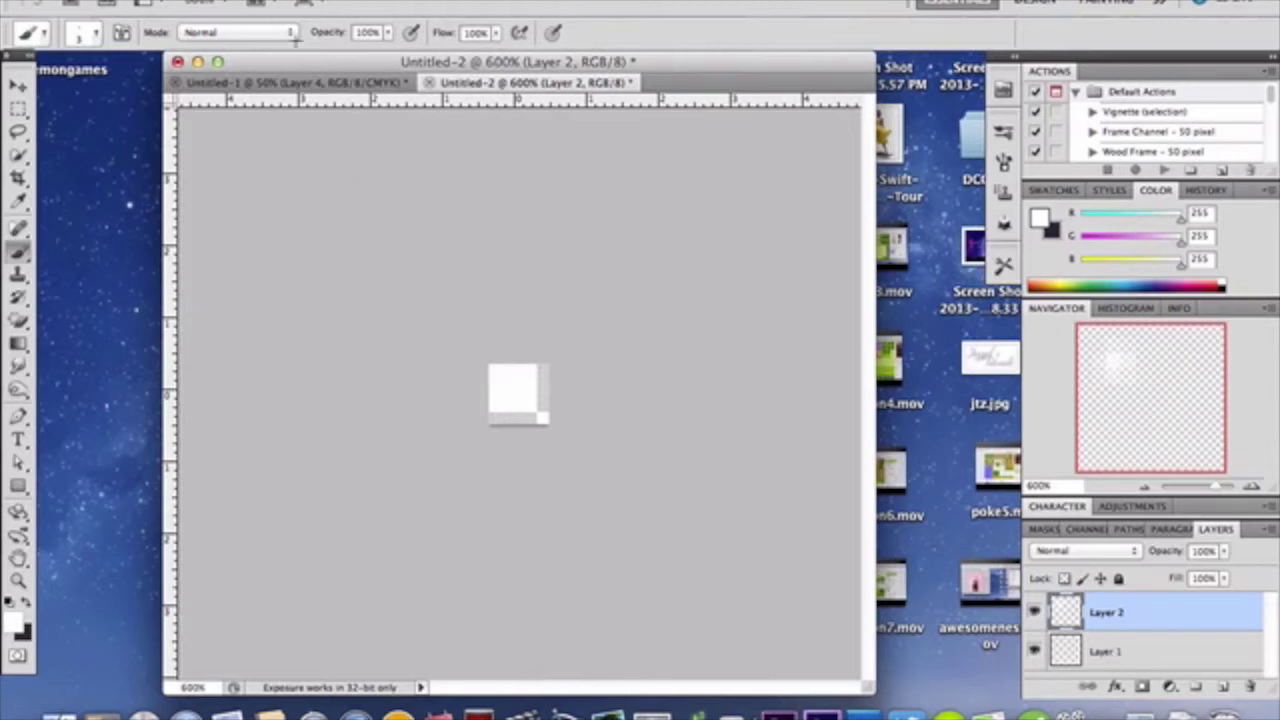
Close the 10 by 10 pixel document without saving it and return to the poster document
click(205, 1)
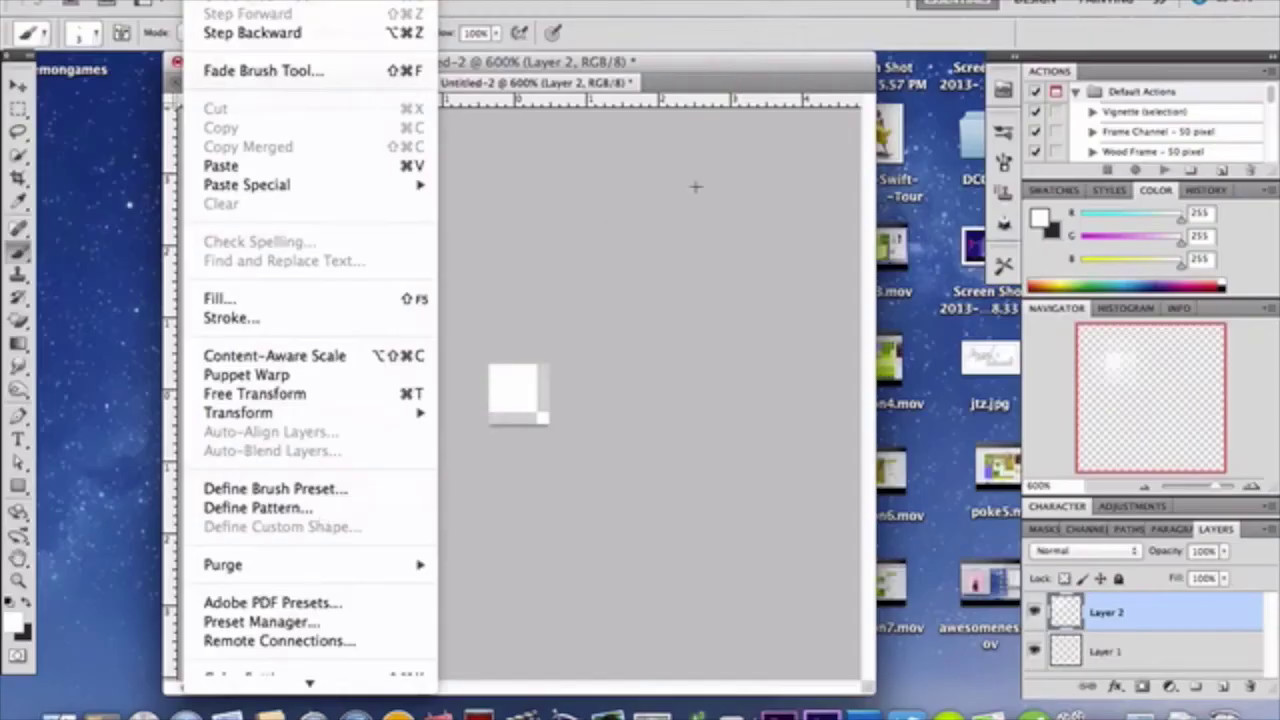
click(729, 168)
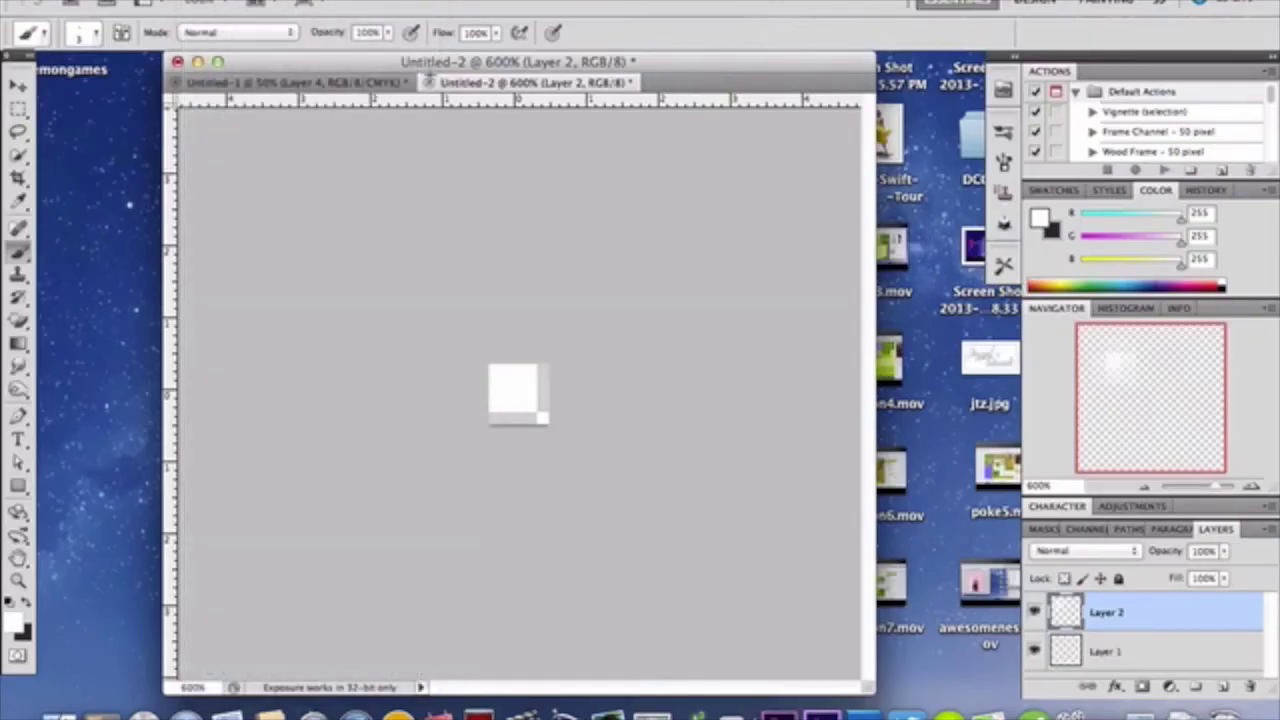
click(428, 82)
click(574, 246)
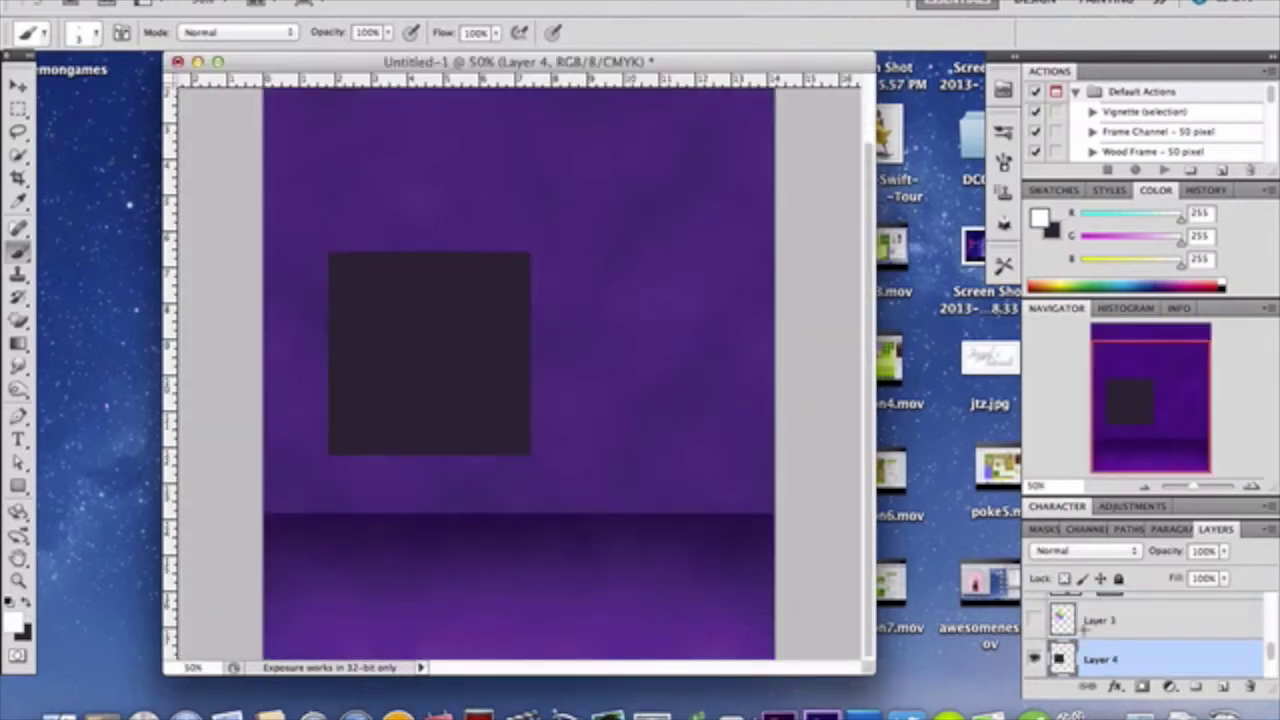
Add a Pattern Overlay to the dark square's Layer 4 using the transparent white-dot pattern
double_click(1165, 660)
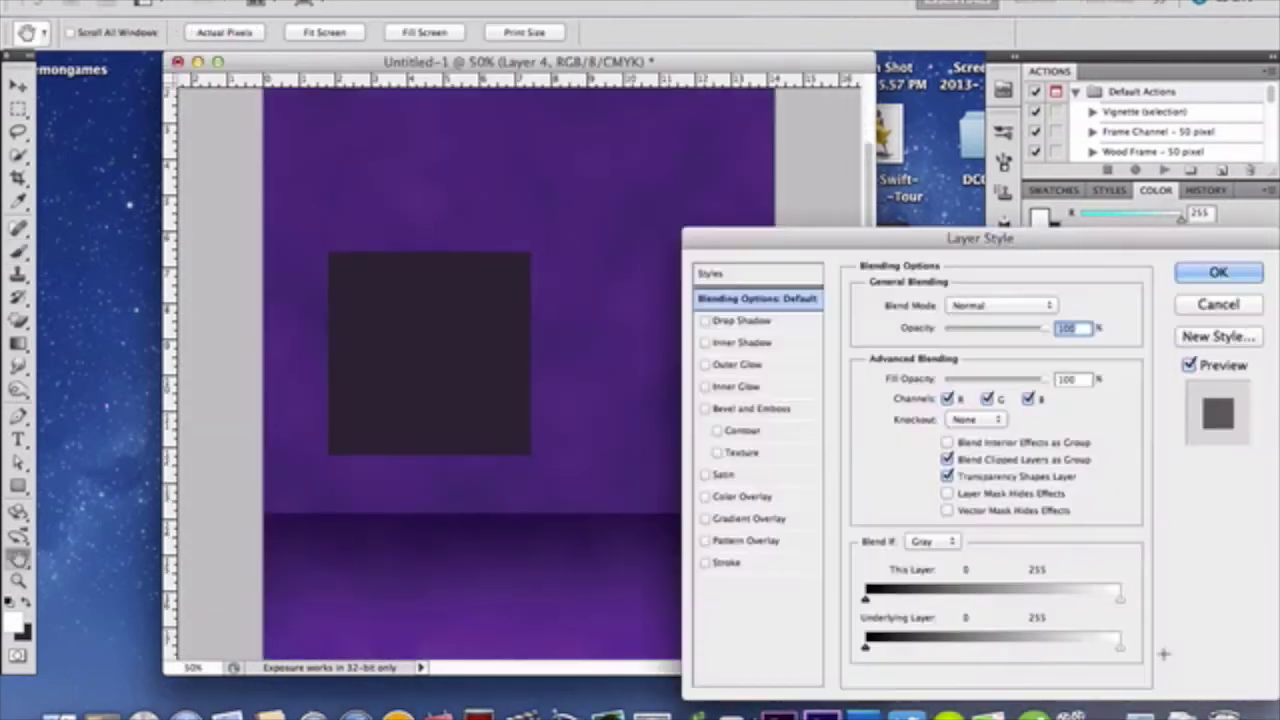
click(745, 540)
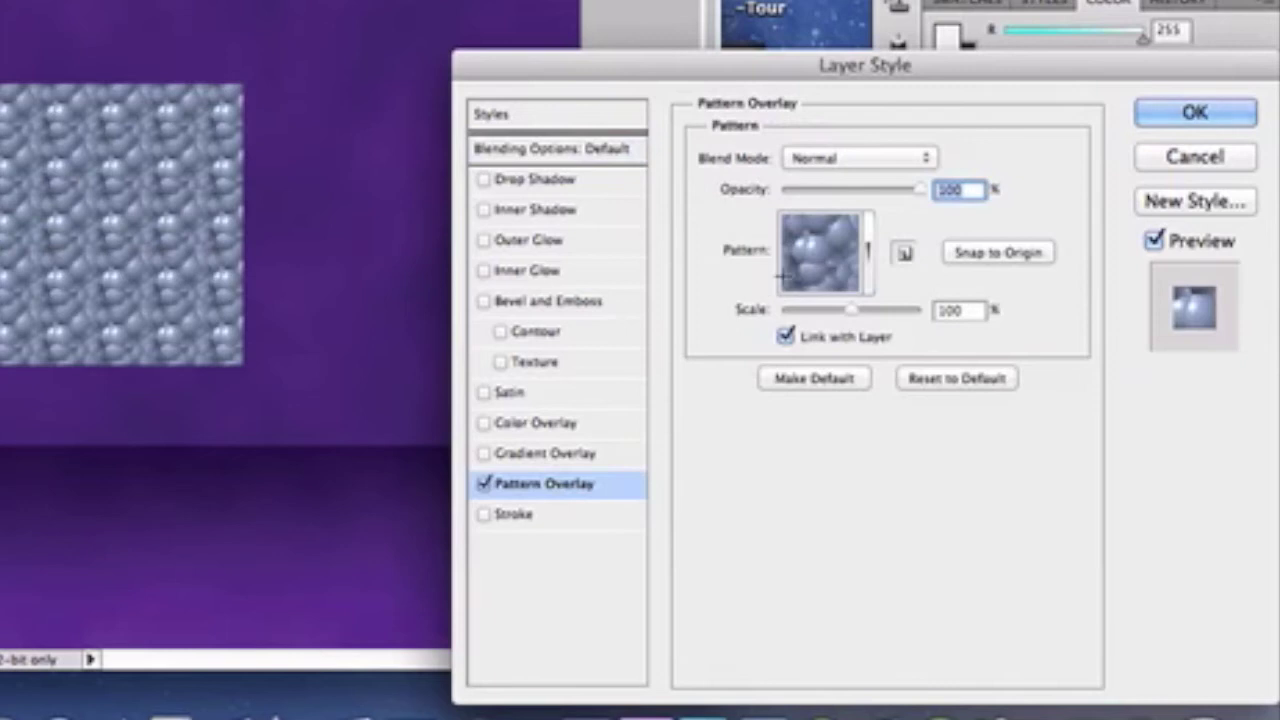
click(780, 275)
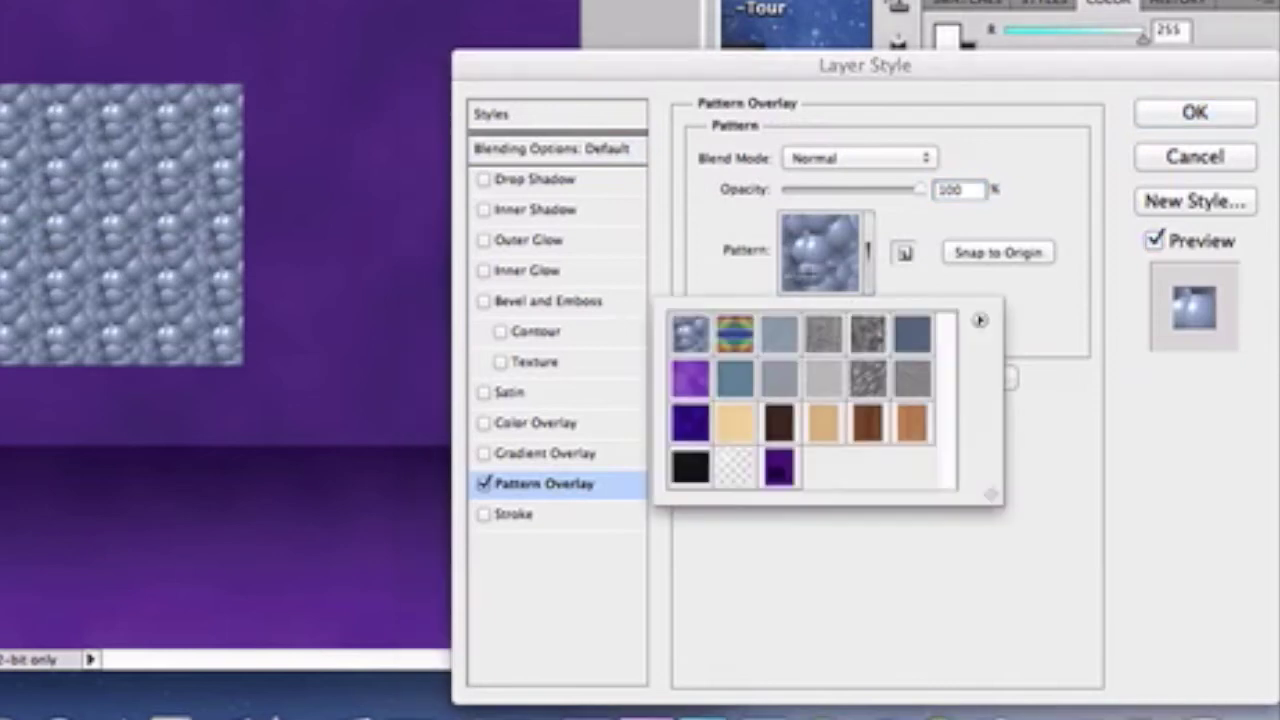
click(735, 467)
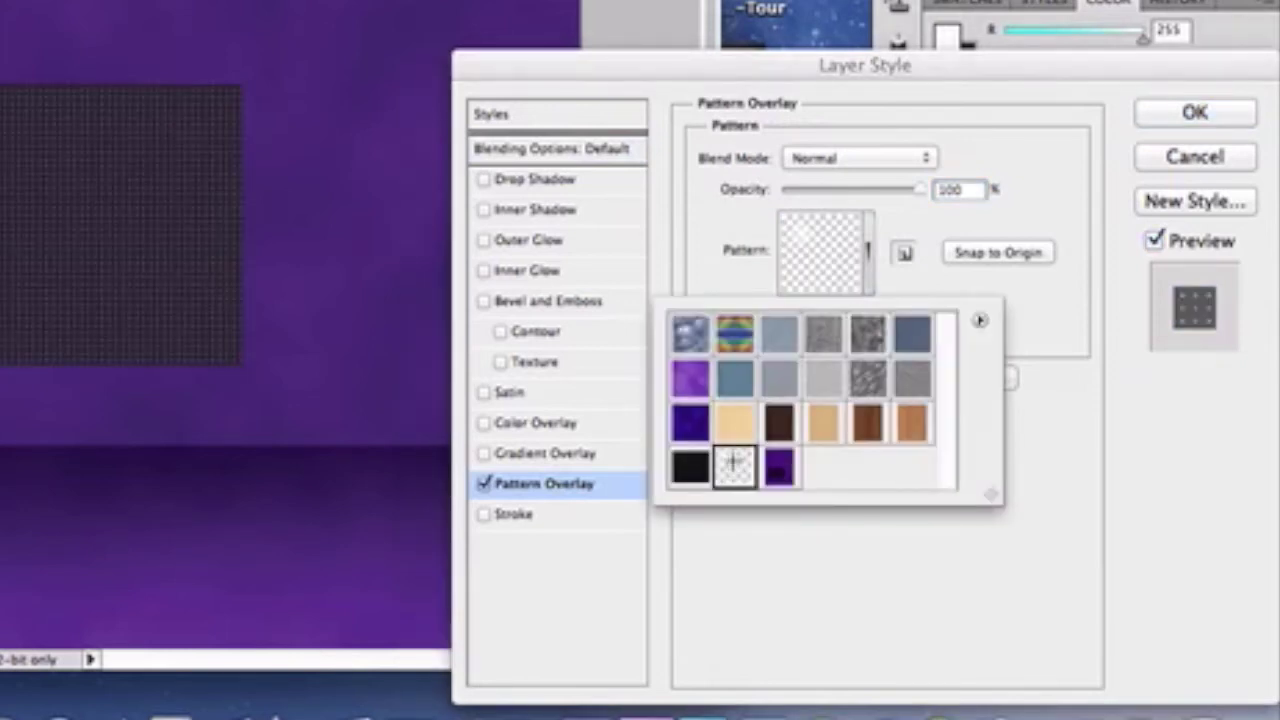
click(1037, 178)
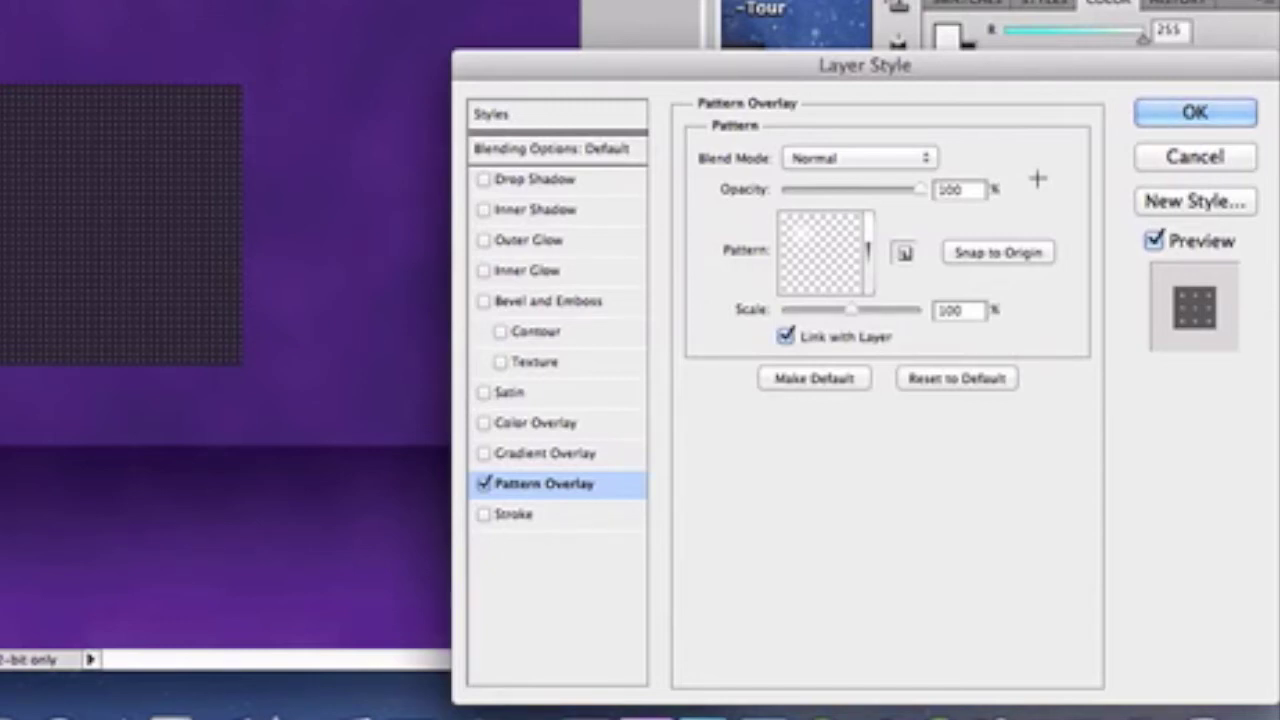
Set the Pattern Overlay's blend mode to Color Dodge and apply the layer style
click(836, 158)
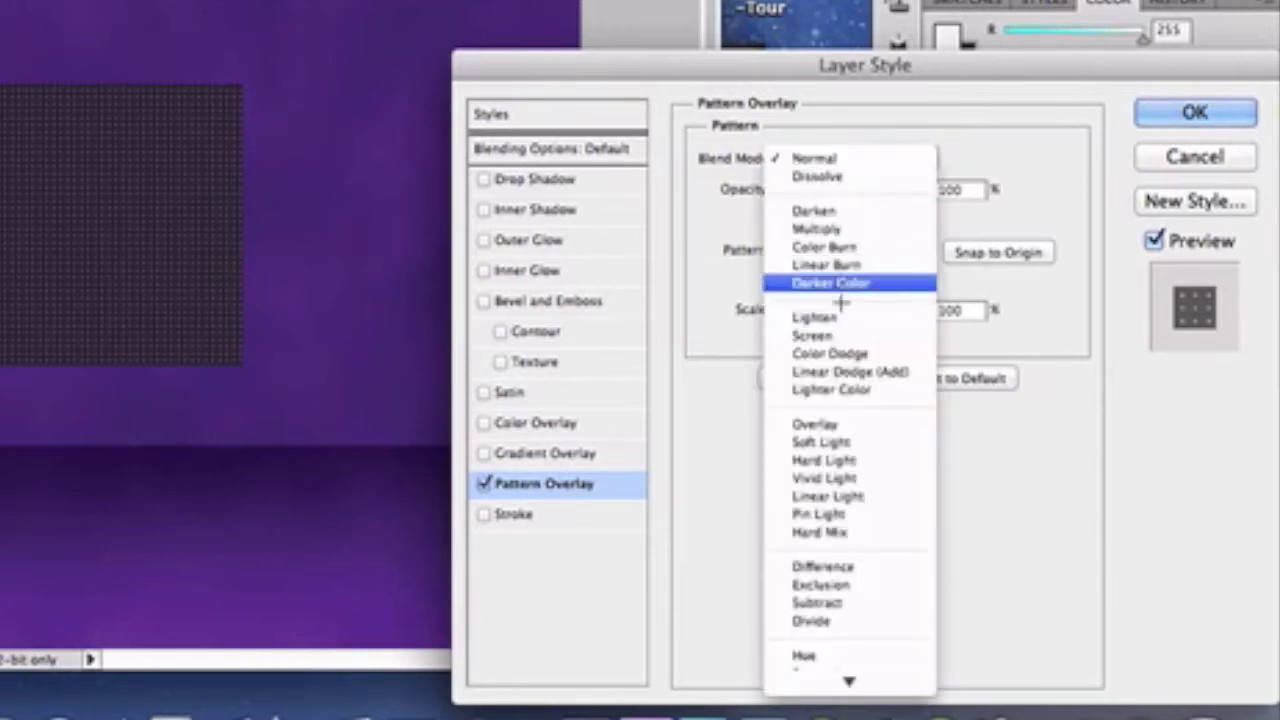
click(845, 353)
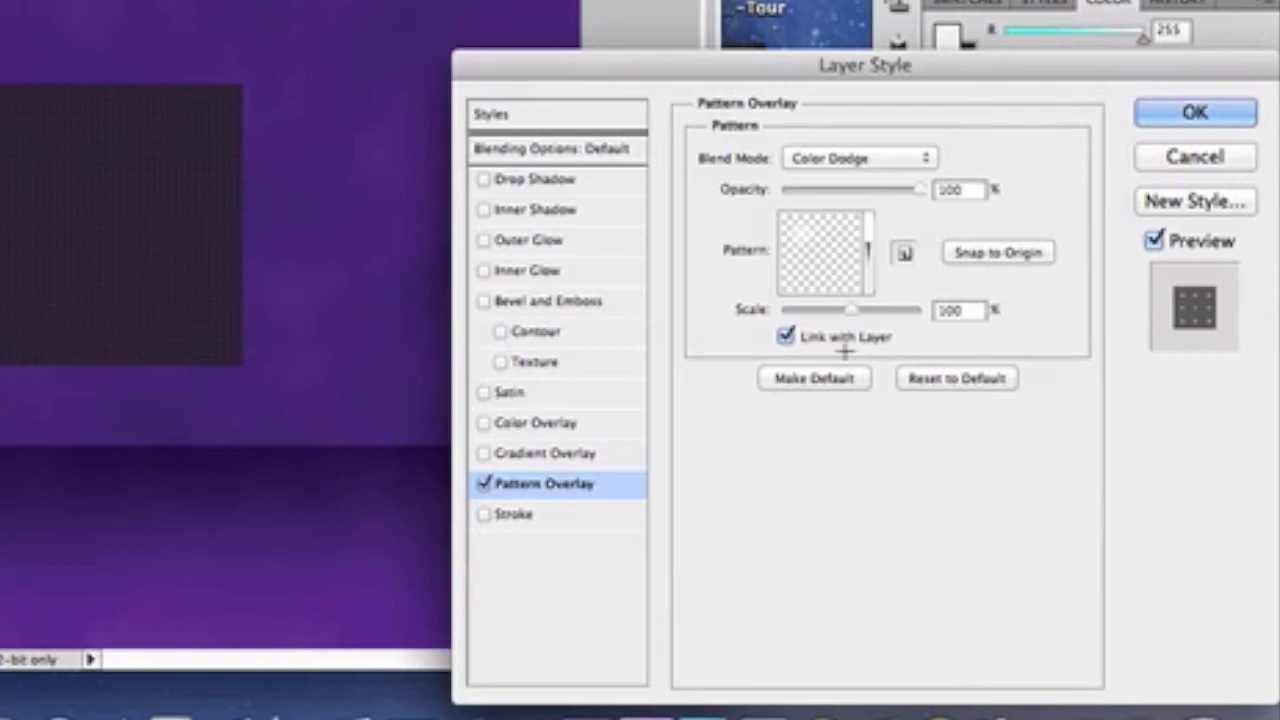
key(Return)
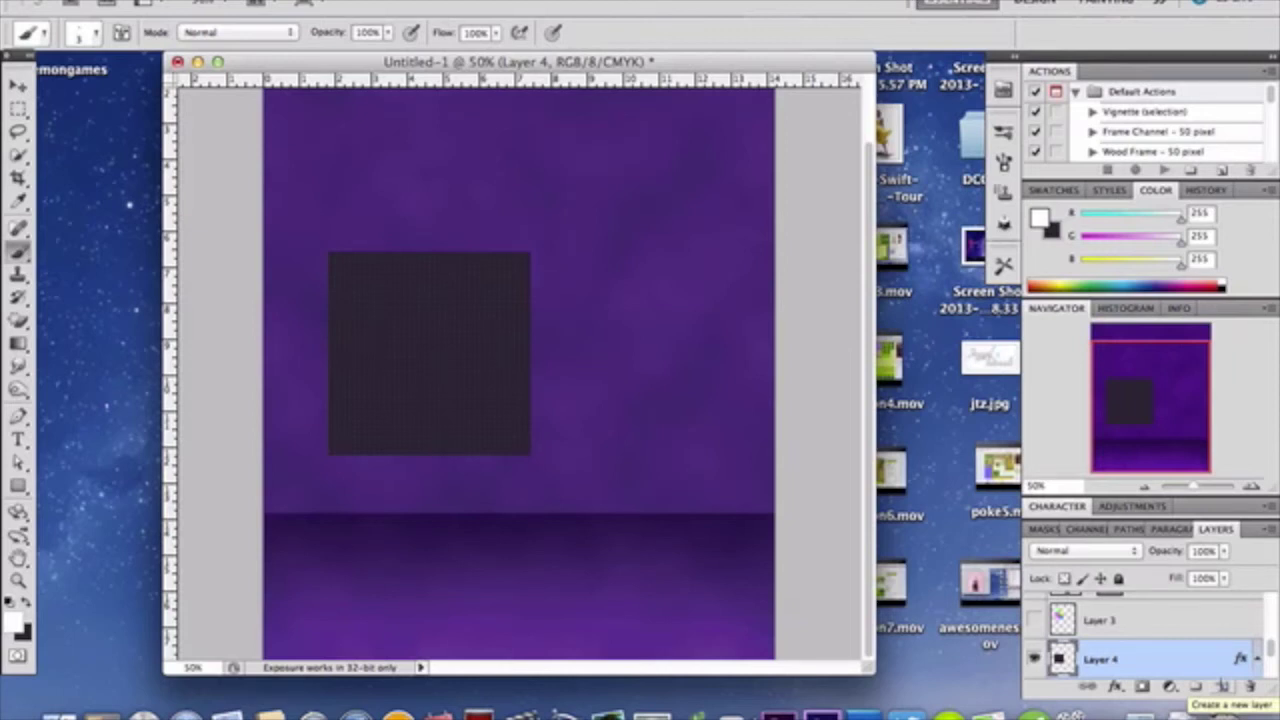
Add a new layer above Layer 4 and merge the two to bake the pattern into the dark square
click(1222, 686)
scroll(1205, 652, down, 1)
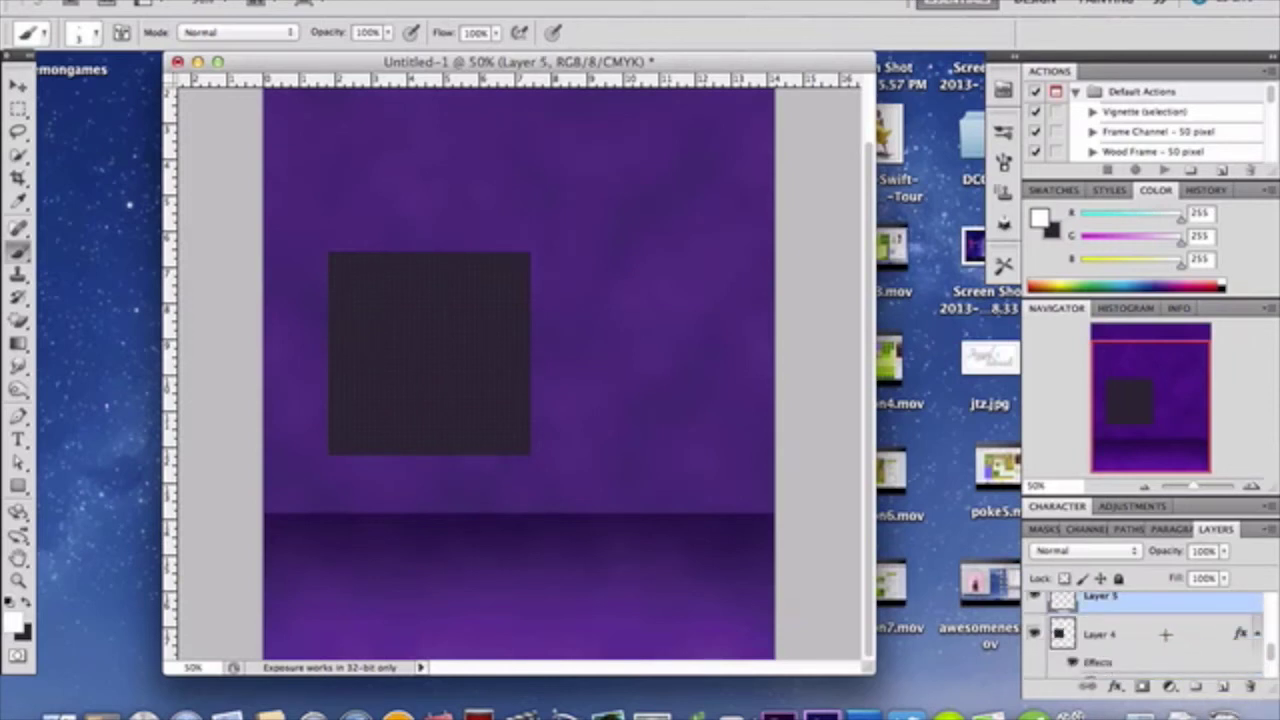
shift+click(1165, 634)
key(super+e)
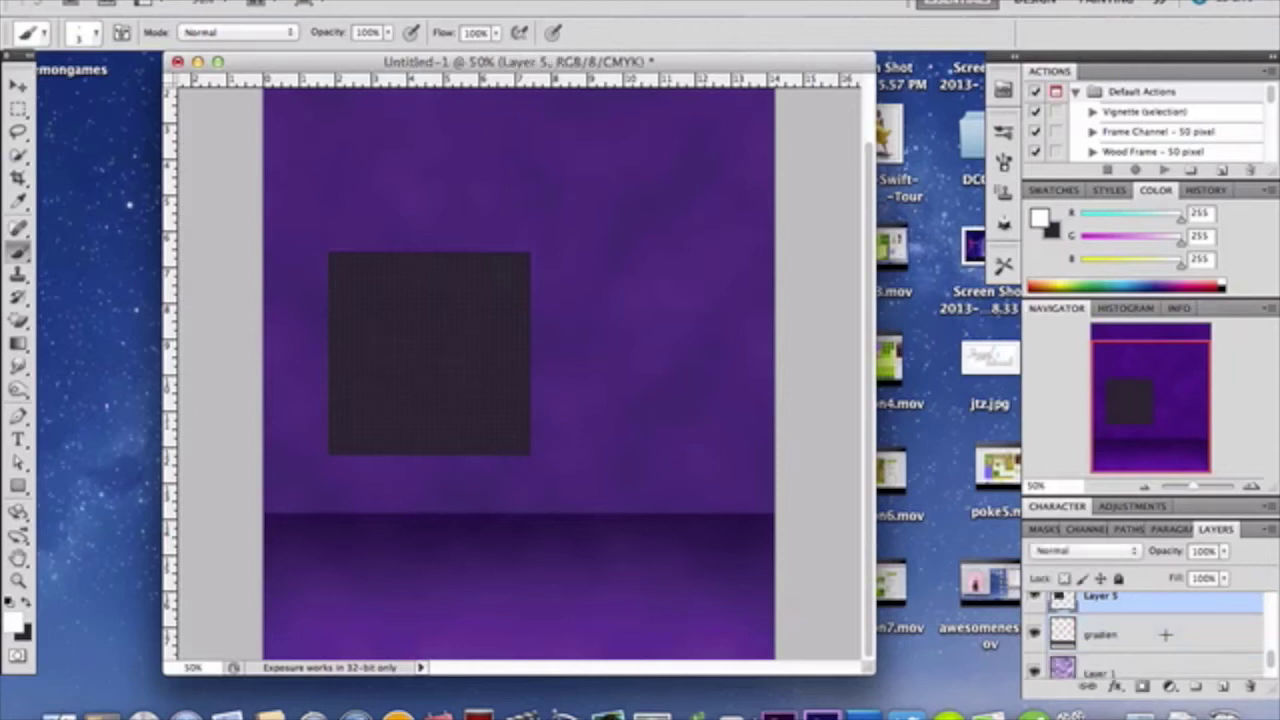
scroll(1165, 634, up, 1)
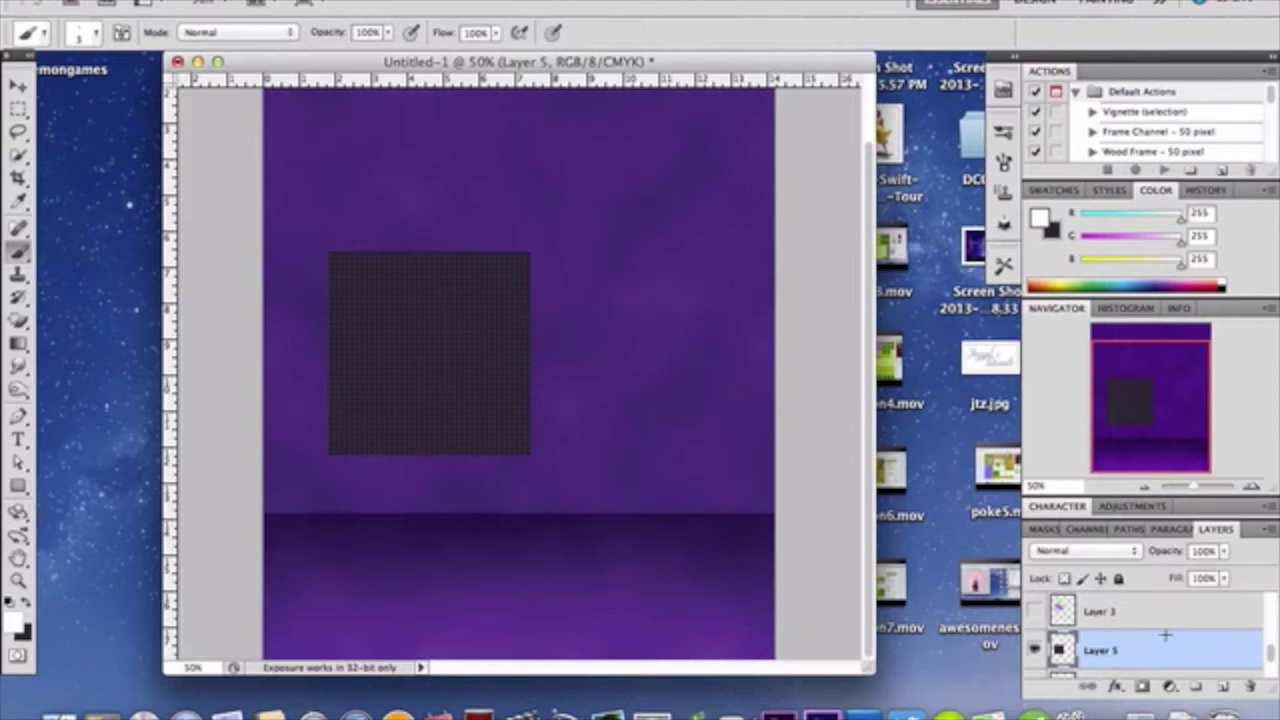
Distort the dark square into a slanted perspective side face standing at the wall's base, with its lower inner corner slightly over the floor
key(super+t)
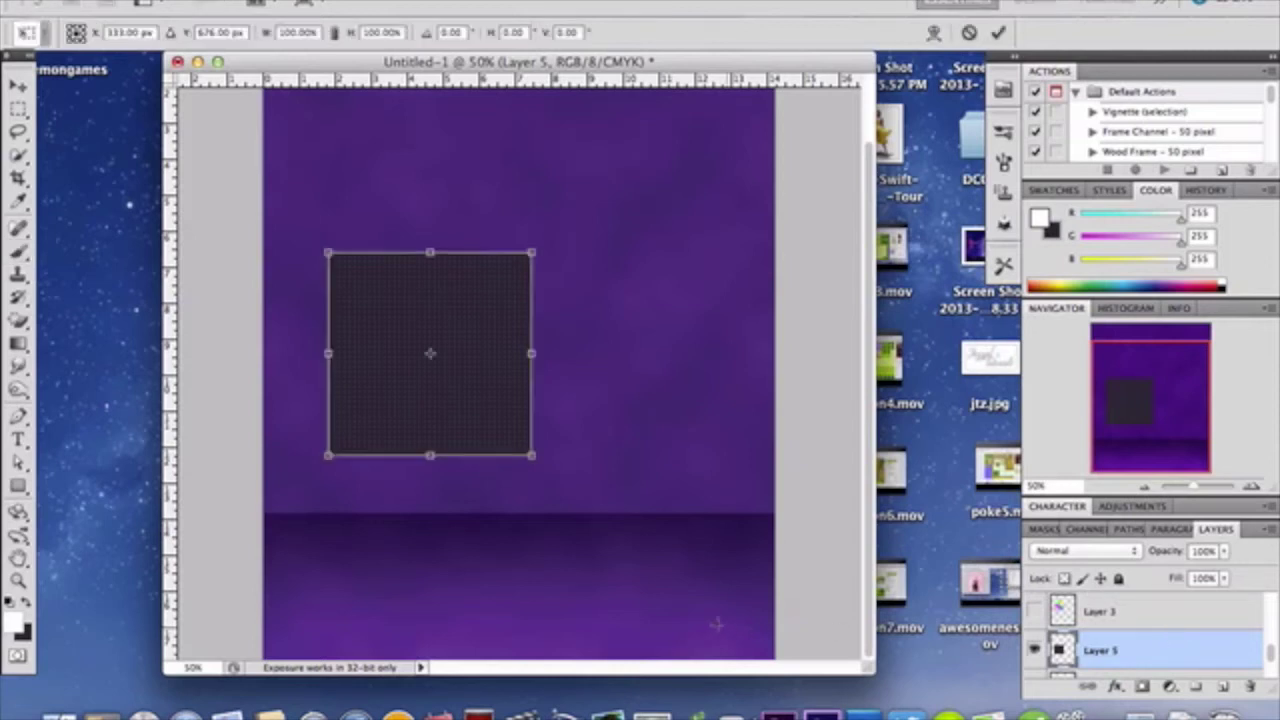
right_click(451, 408)
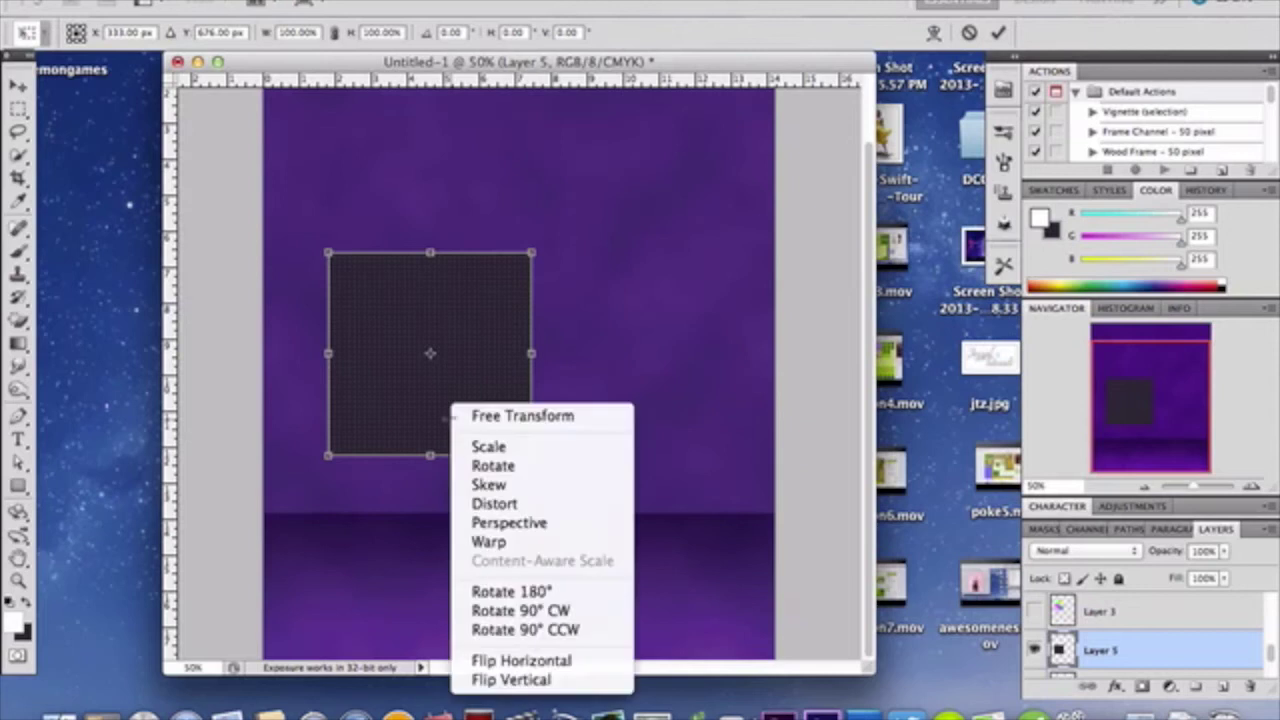
click(495, 504)
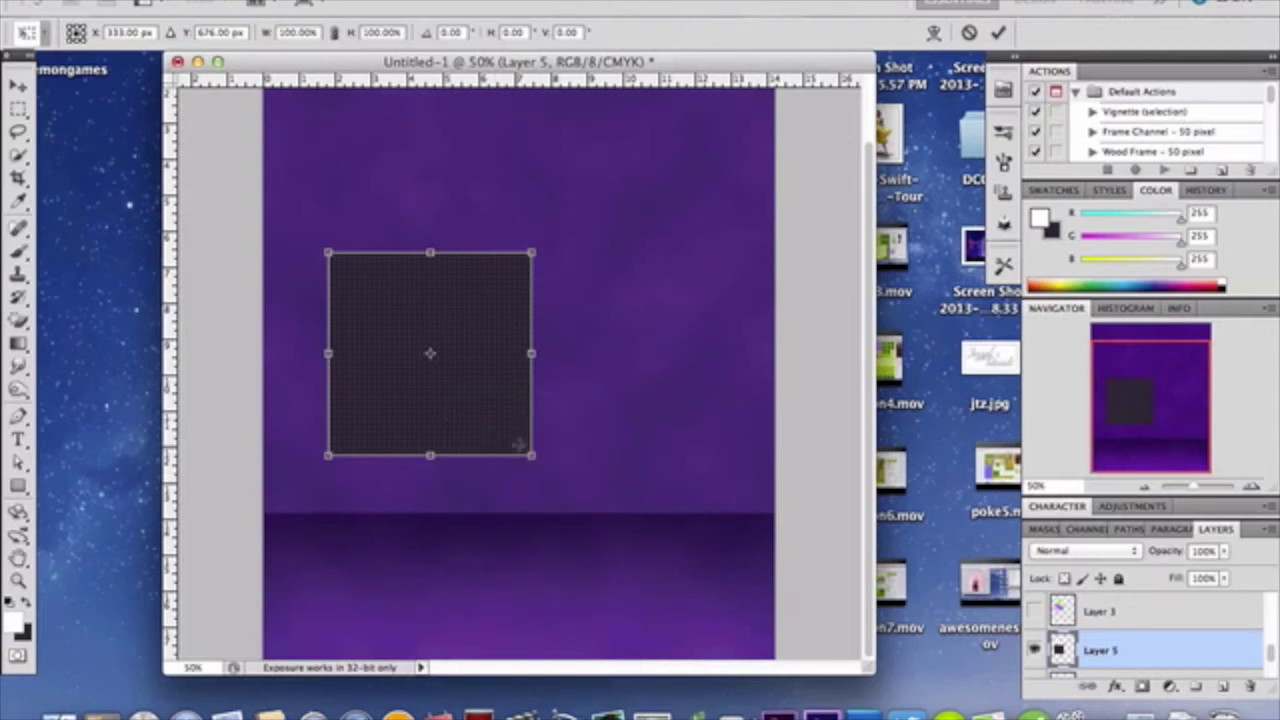
drag(490, 370, 505, 410)
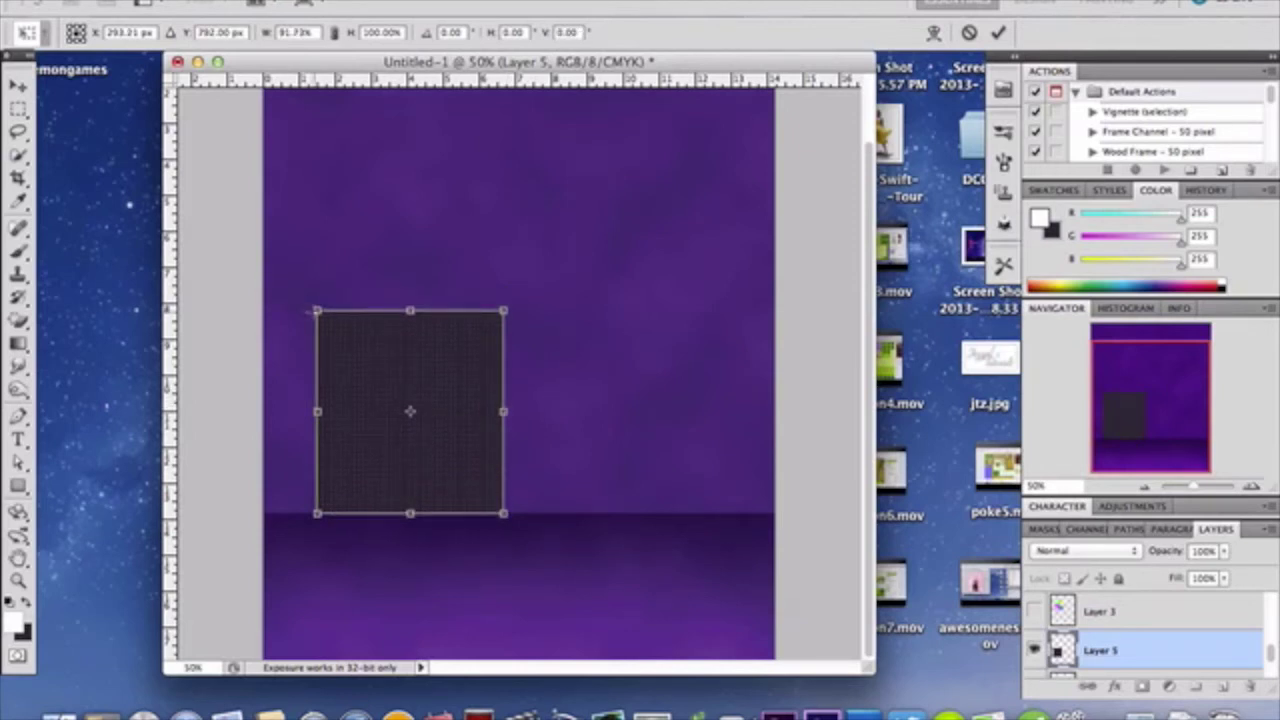
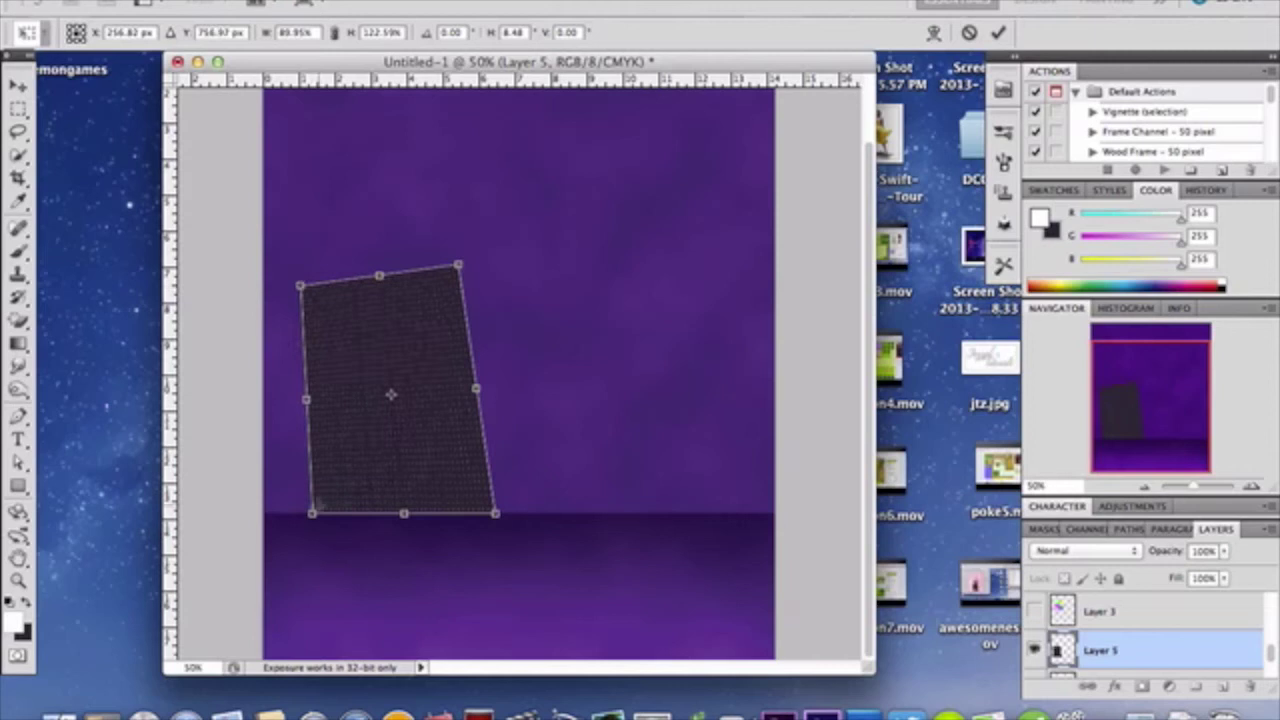
mouse_move(306, 400)
mouse_down()
mouse_move(303, 422)
mouse_move(290, 398)
mouse_move(299, 380)
mouse_move(290, 399)
mouse_up()
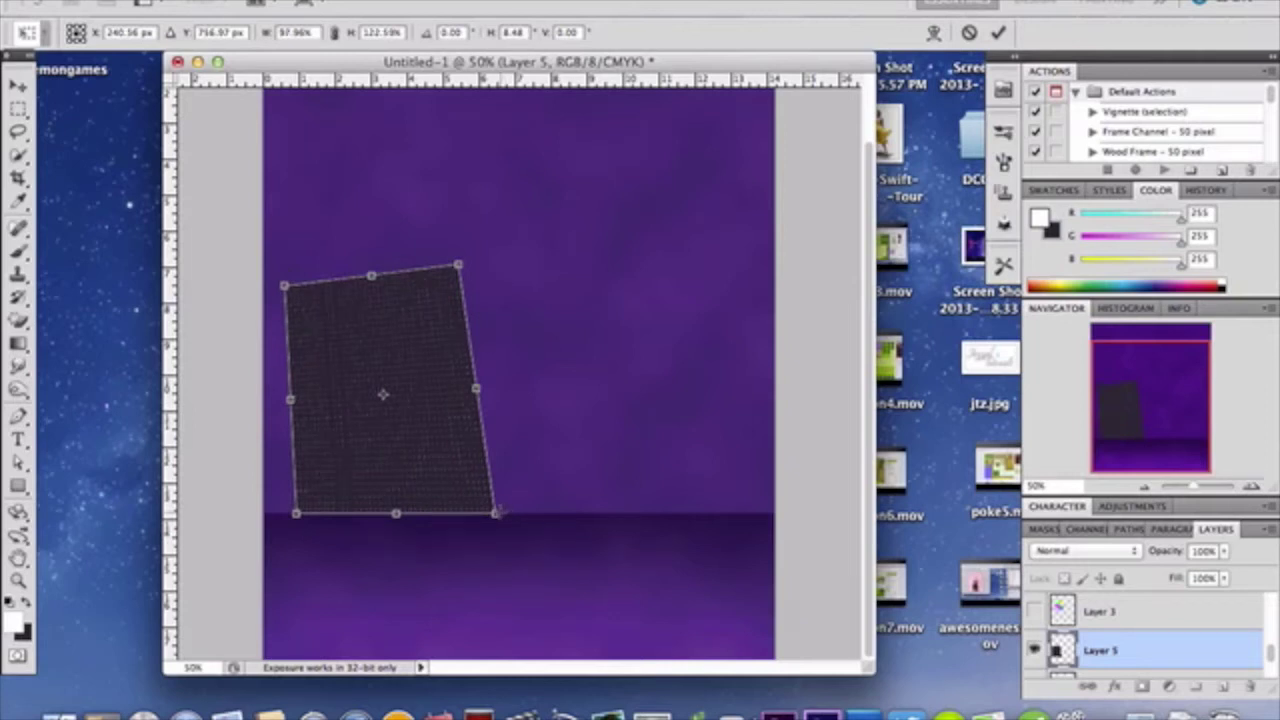
drag(496, 513, 491, 520)
key(Return)
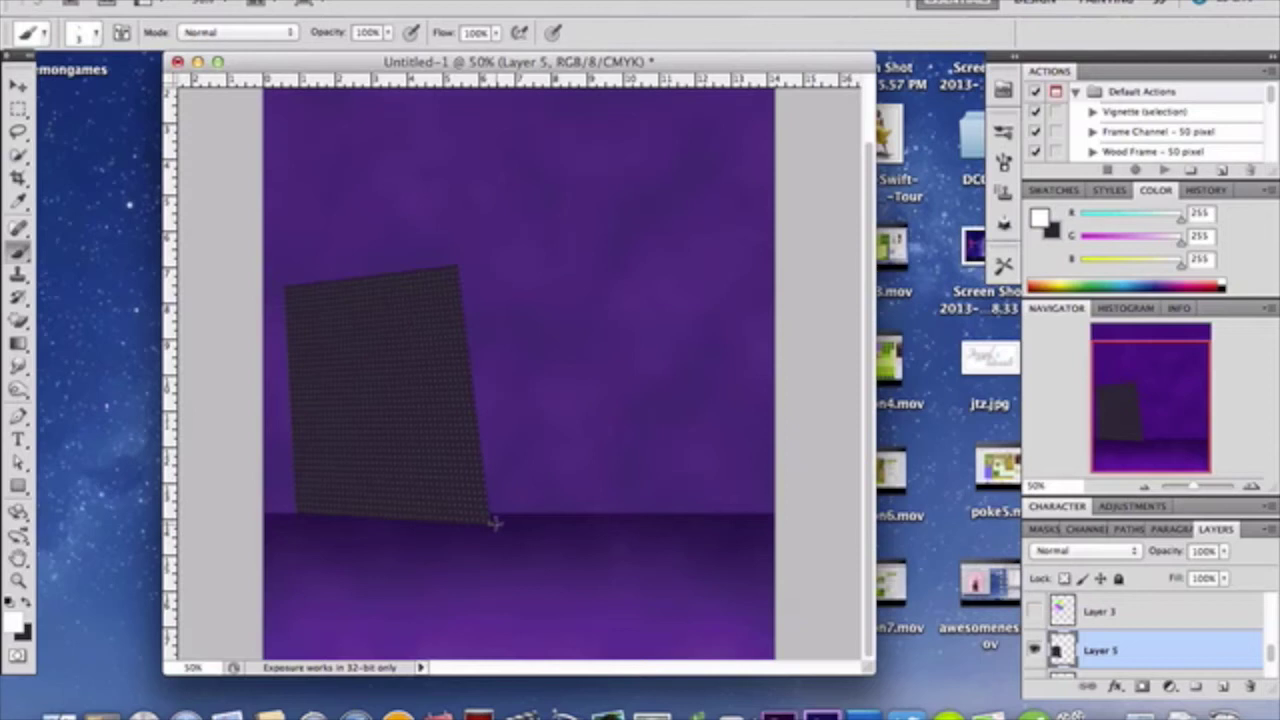
Duplicate the slanted panel, flip the copy horizontally and place it beside the original at X 513 px to form a two-sided box
key(ctrl+j)
key(ctrl+t)
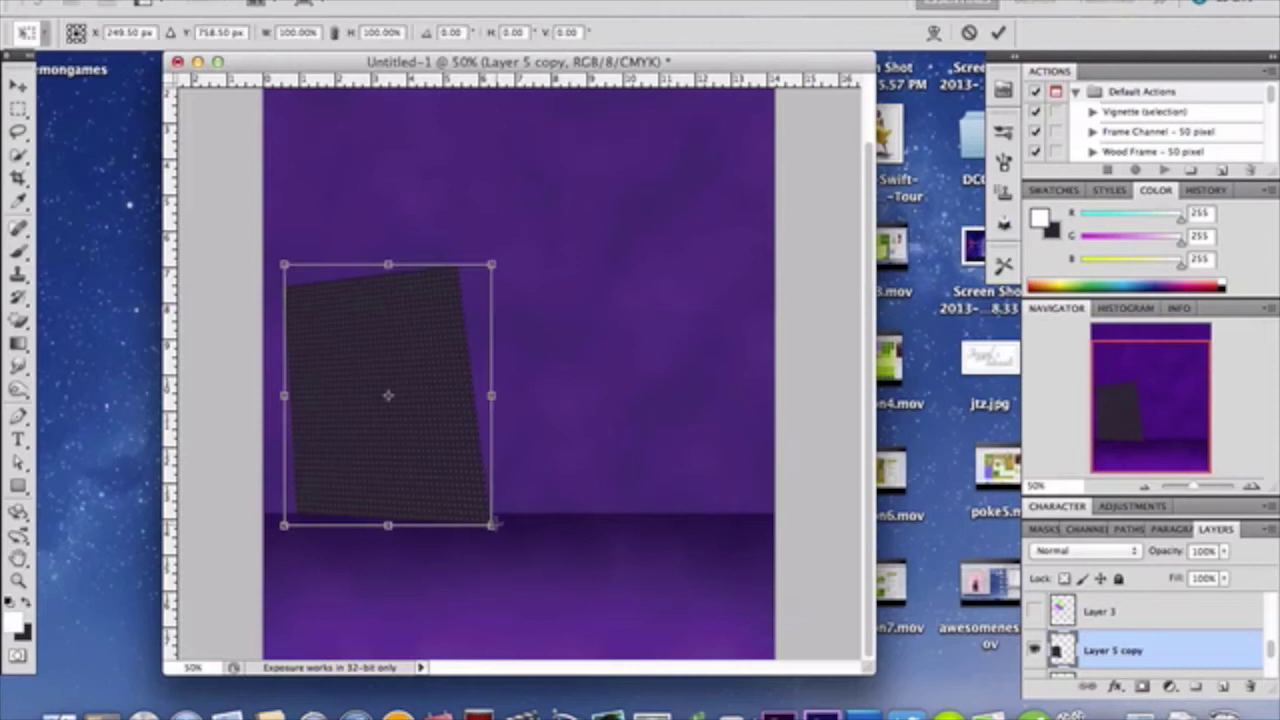
right_click(455, 512)
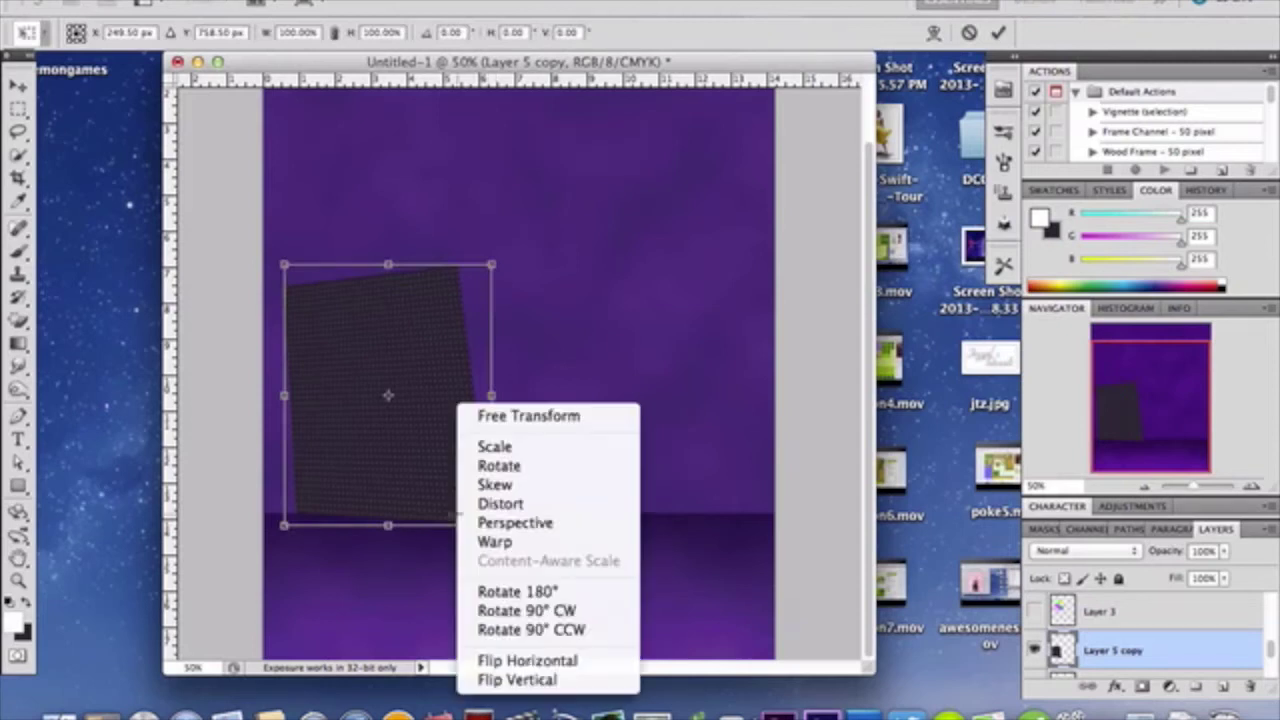
click(527, 662)
drag(436, 456, 554, 451)
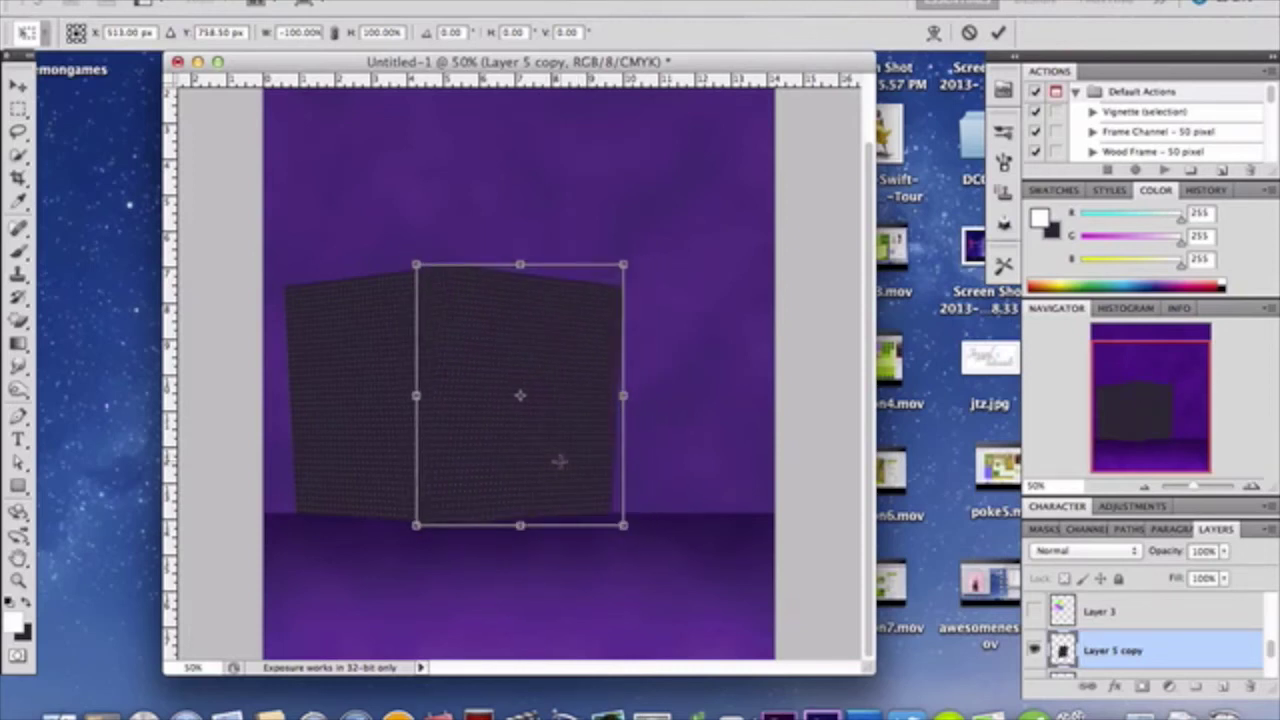
key(Return)
key(b)
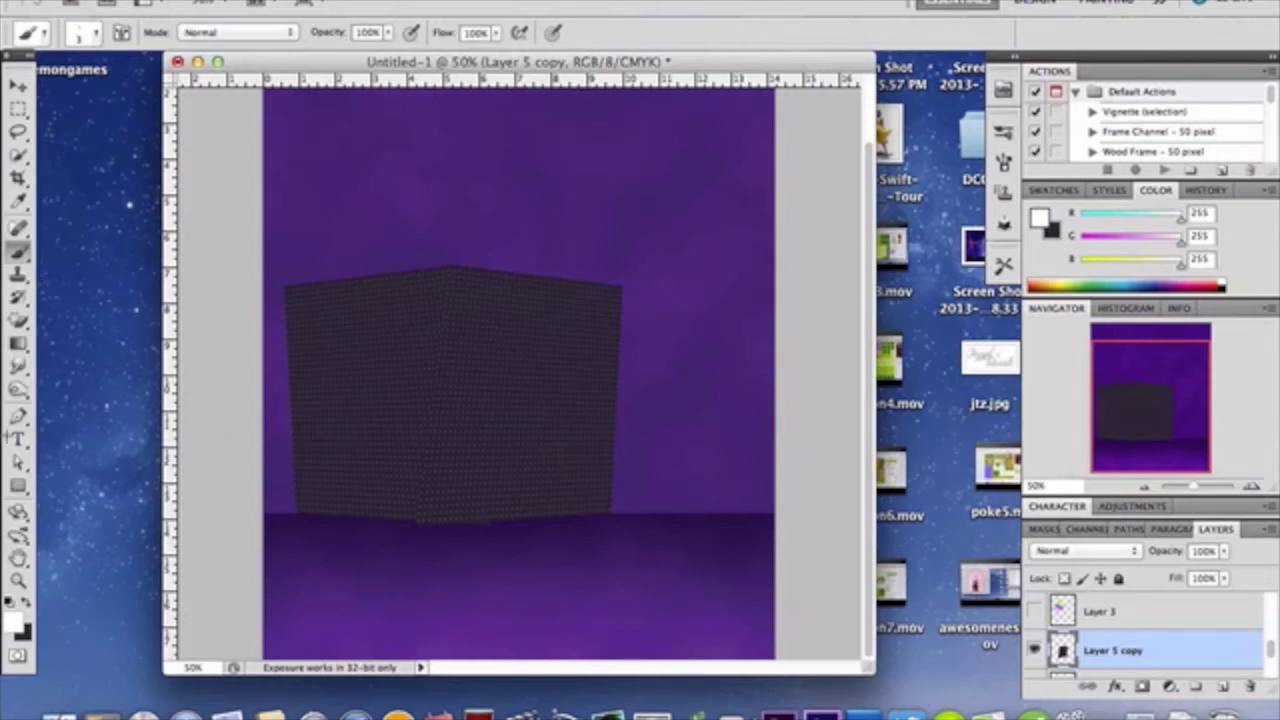
Add the white centered text JAZZED / UP / TUTORIALS on three lines in American Captain Regular, 116 pt, starting on the wall above the box
click(17, 438)
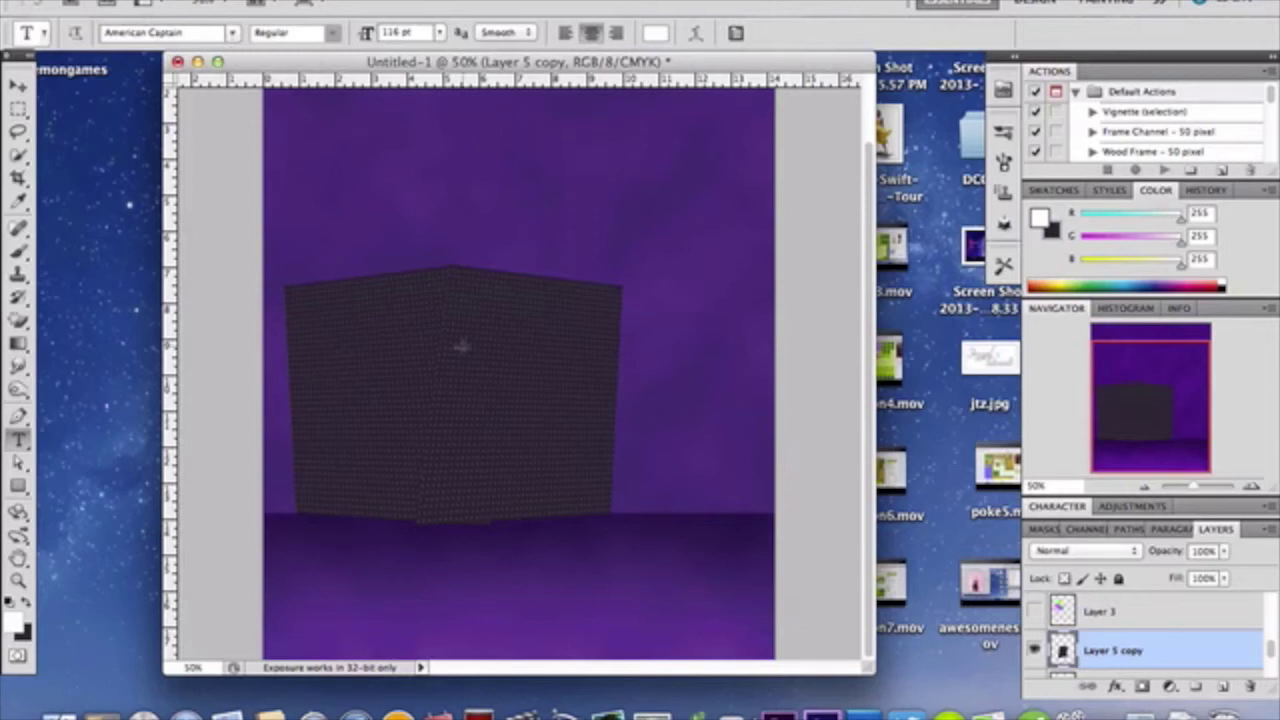
click(376, 210)
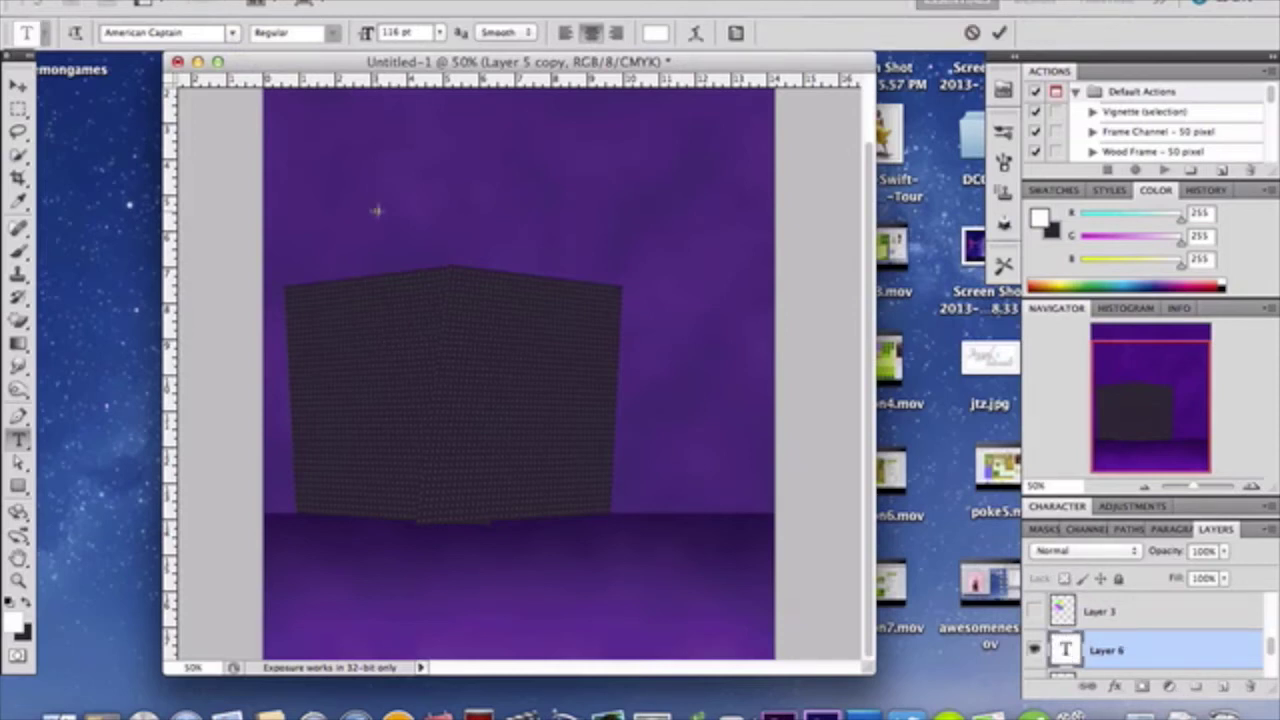
text(JAZZED)
key(Return)
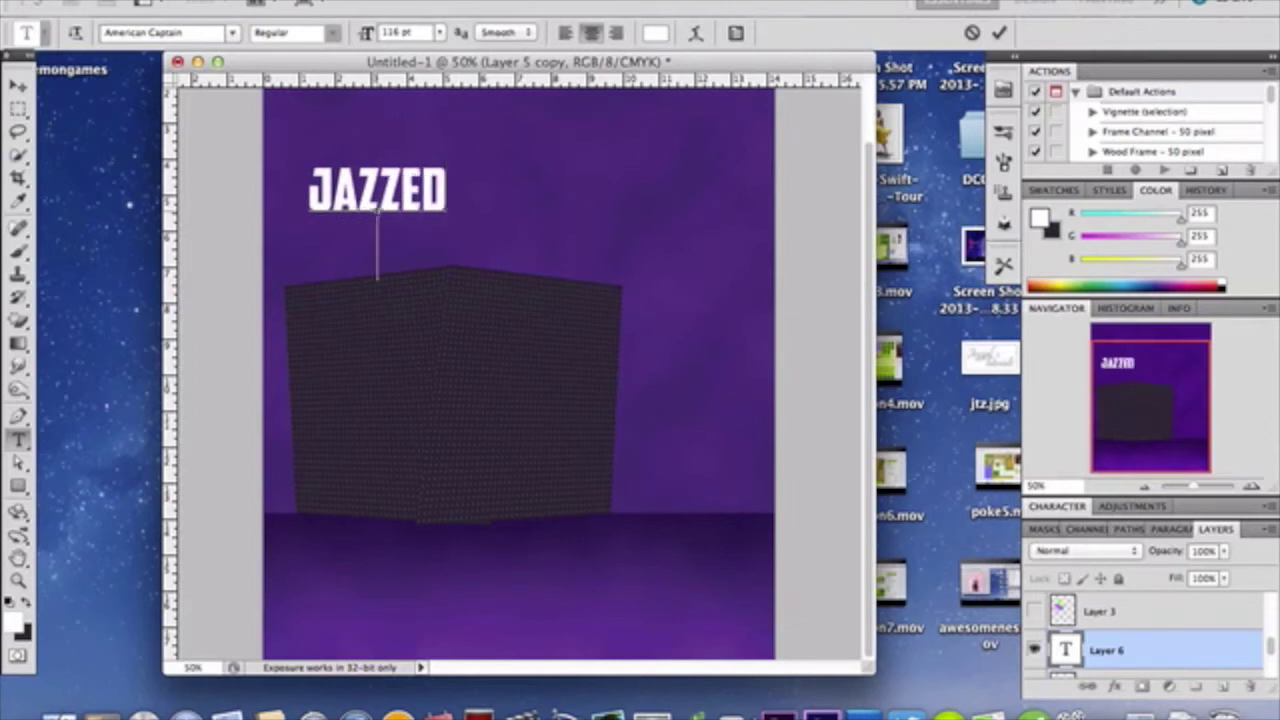
text(UP)
key(Return)
text(TUTORIALS)
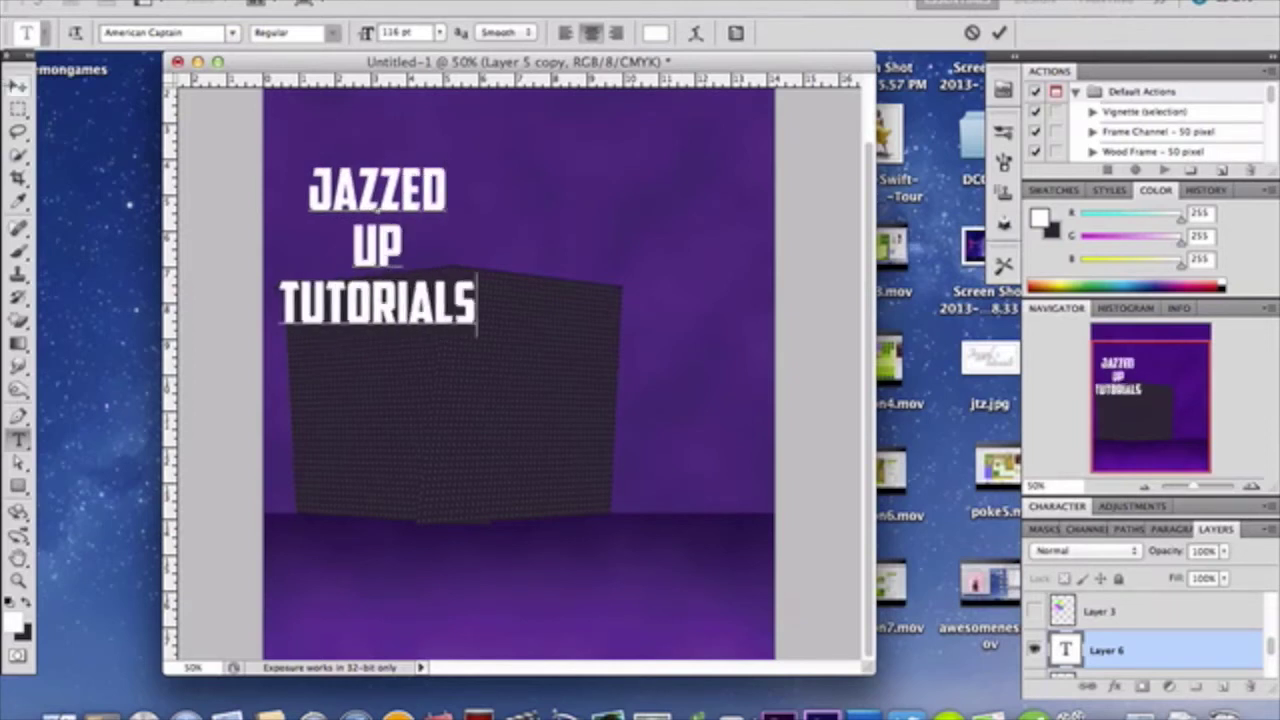
click(18, 85)
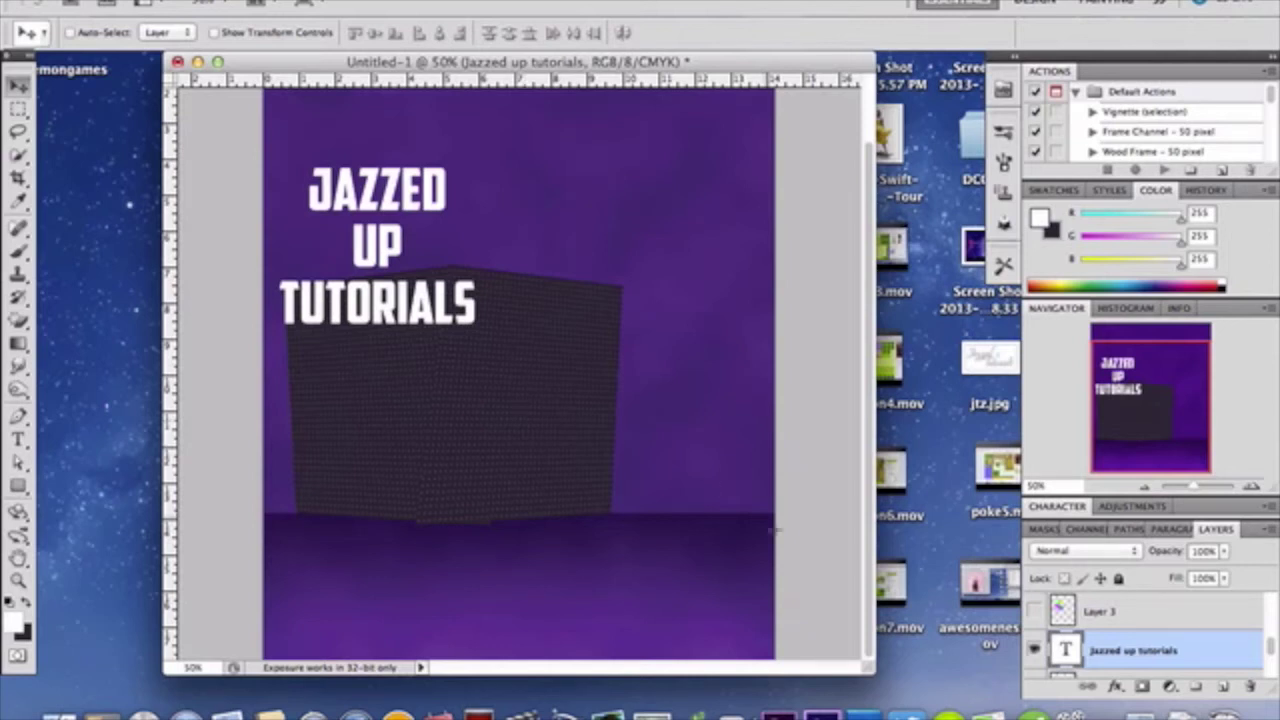
Rasterize the Jazzed up tutorials text layer and duplicate it
right_click(1218, 648)
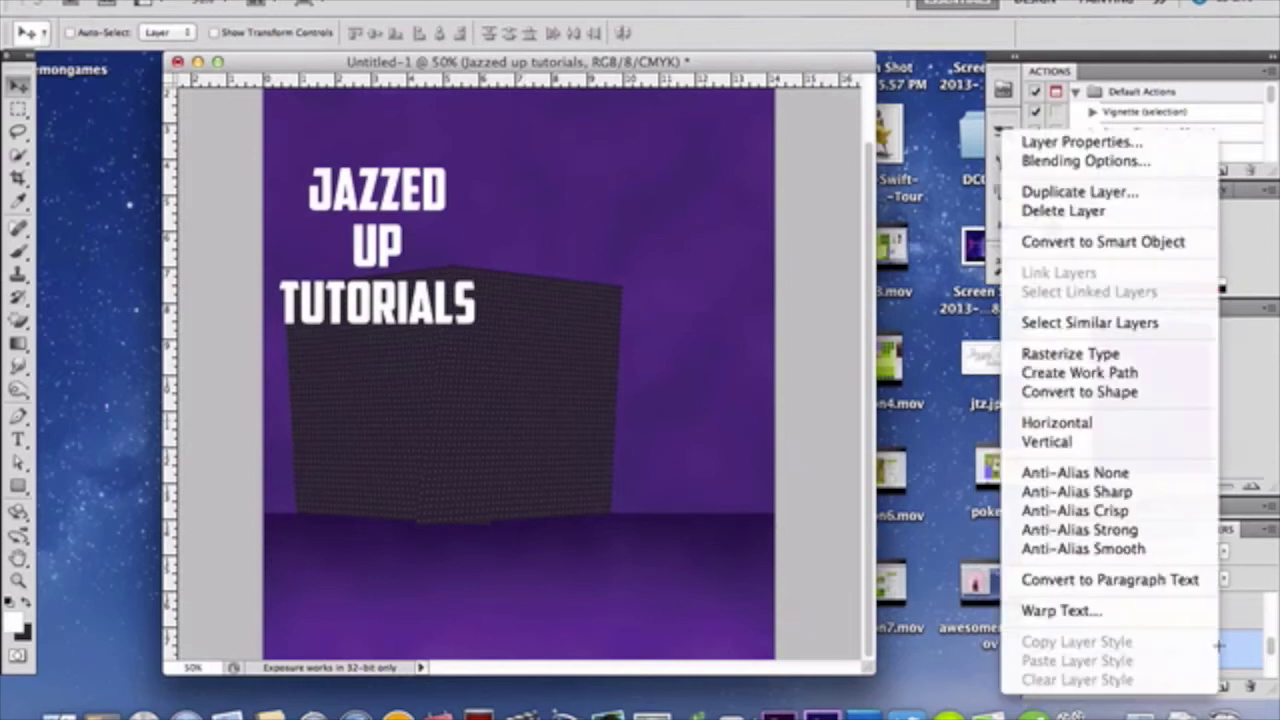
click(1070, 353)
key(super+j)
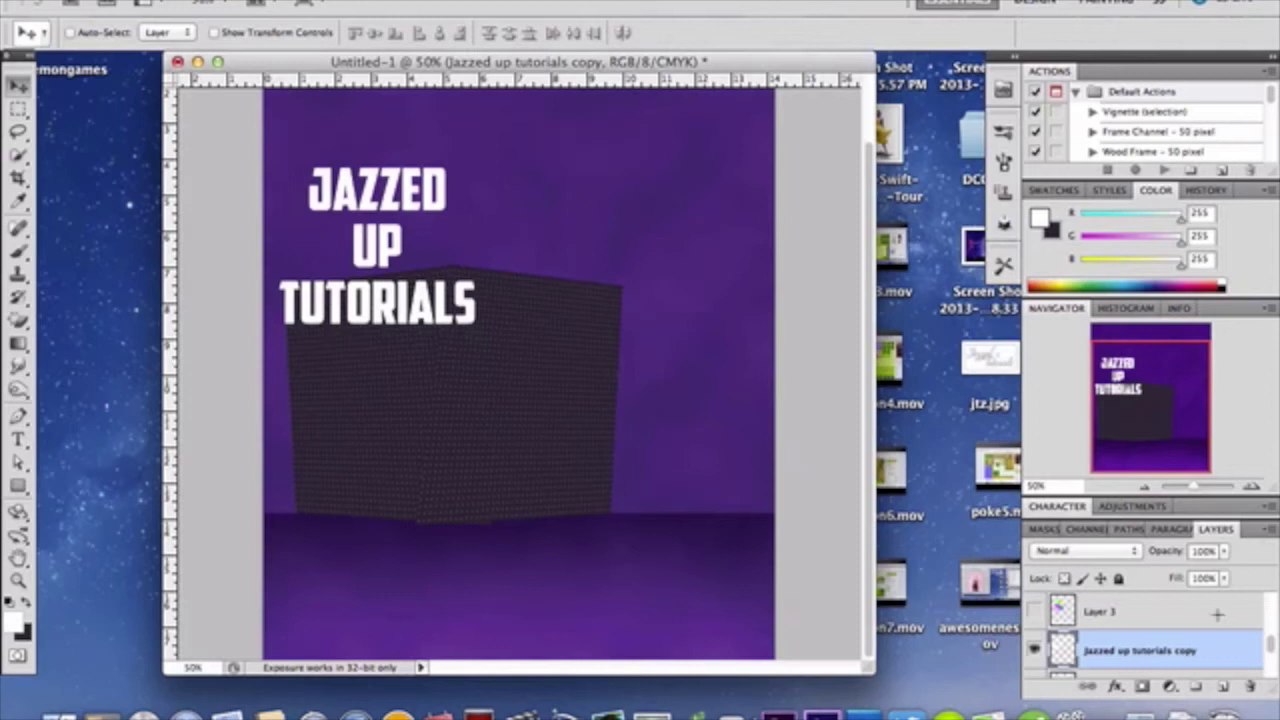
scroll(1126, 640, down, 2)
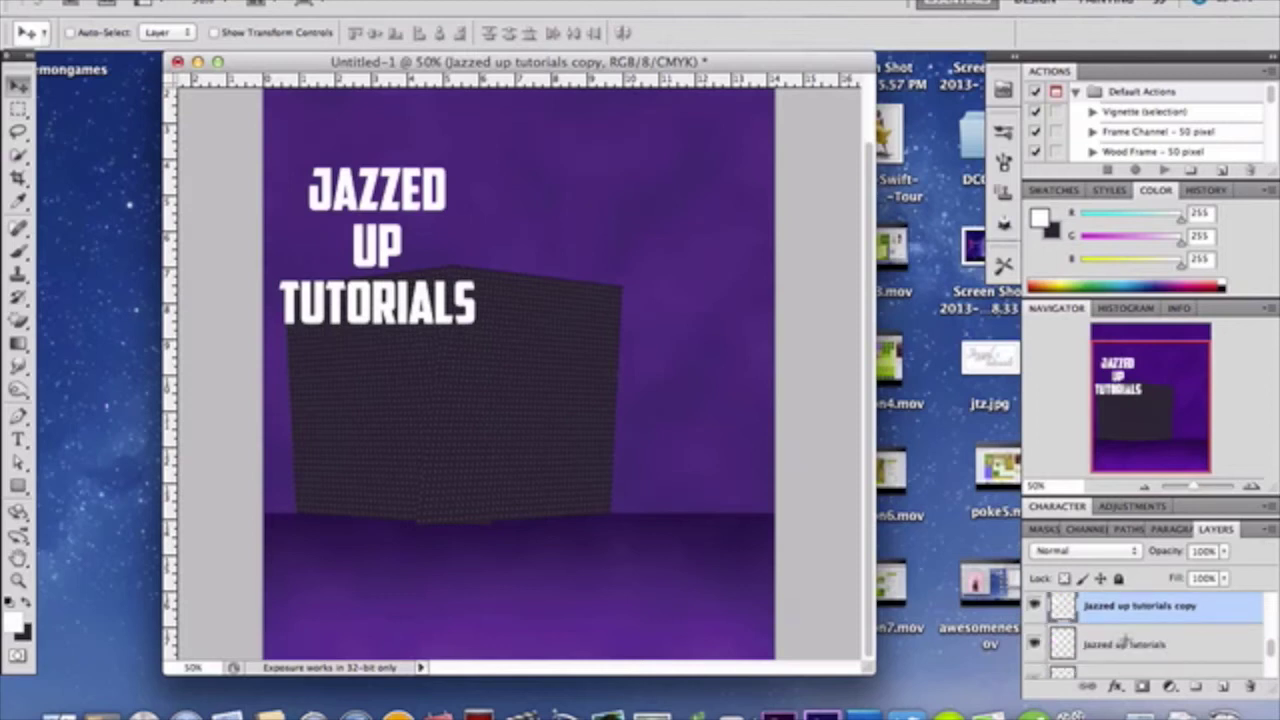
Hide the original Jazzed up tutorials layer and move the title copy down onto the box's left face
click(1034, 607)
scroll(1153, 640, up, 2)
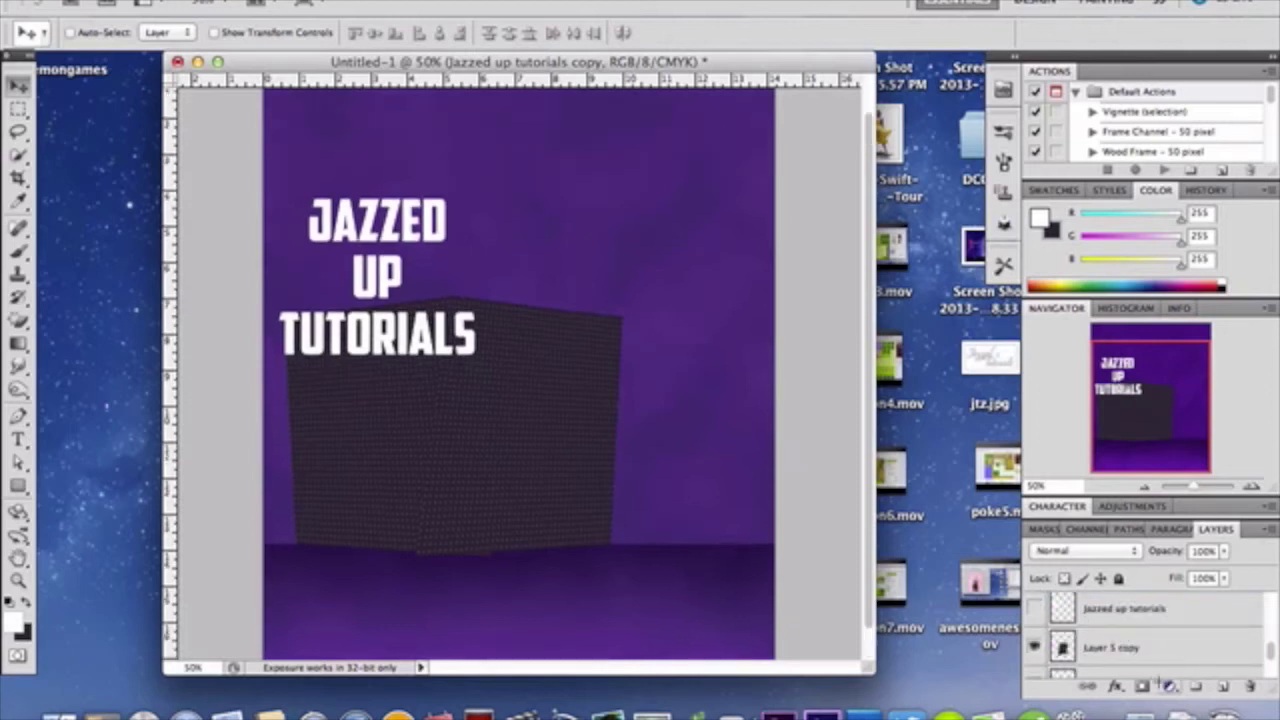
scroll(1153, 612, up, 1)
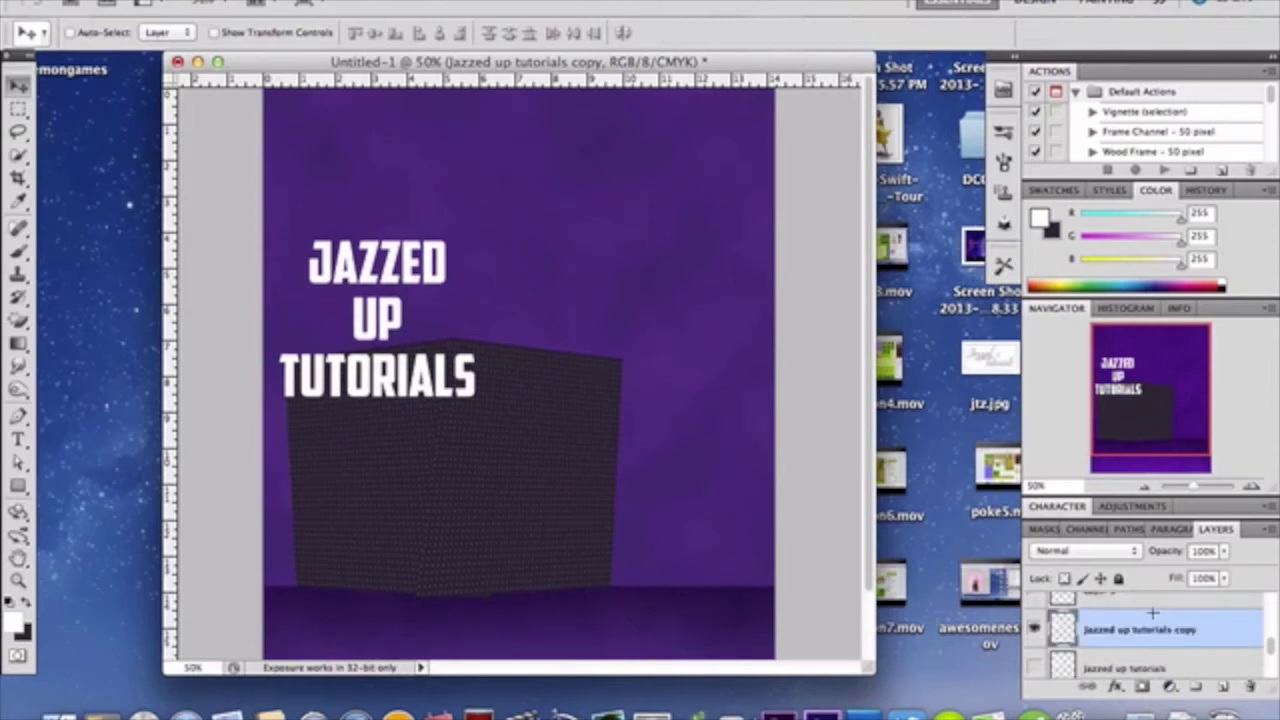
key(super+t)
drag(402, 370, 407, 509)
Distort the title copy, narrowing it and slanting its top and lower edges to follow the left face's perspective
right_click(398, 403)
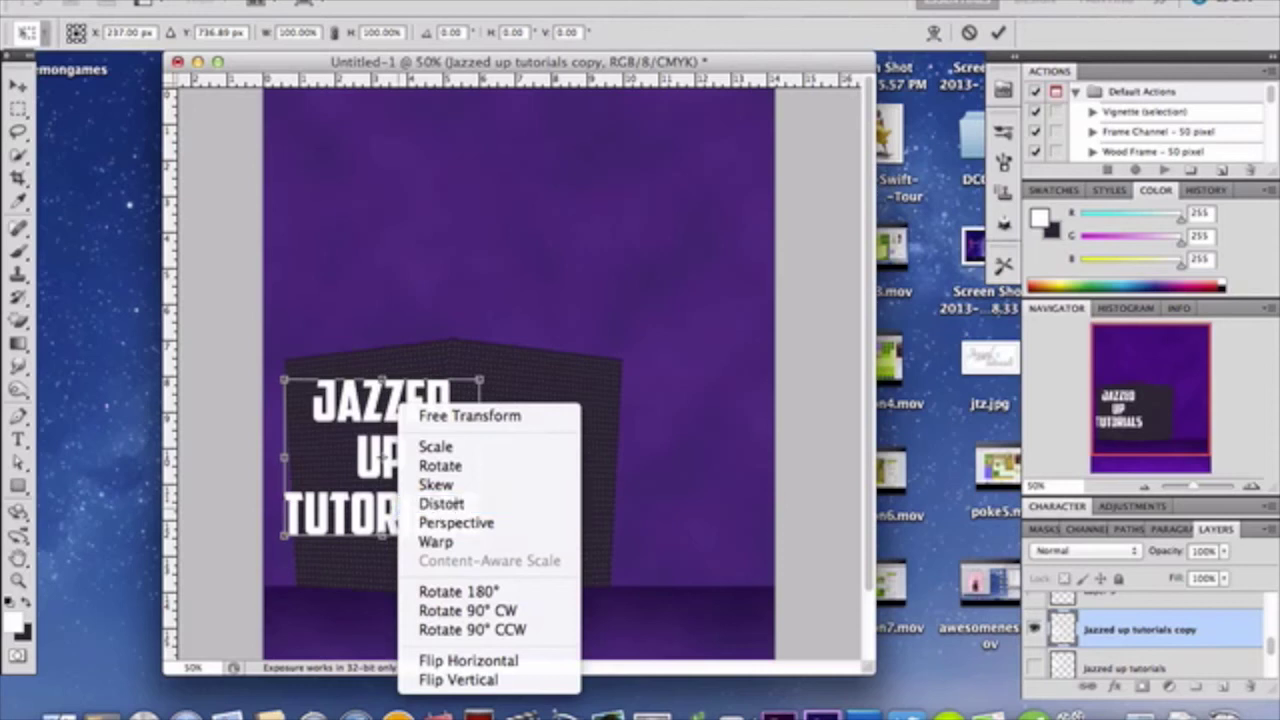
click(443, 504)
drag(480, 458, 441, 458)
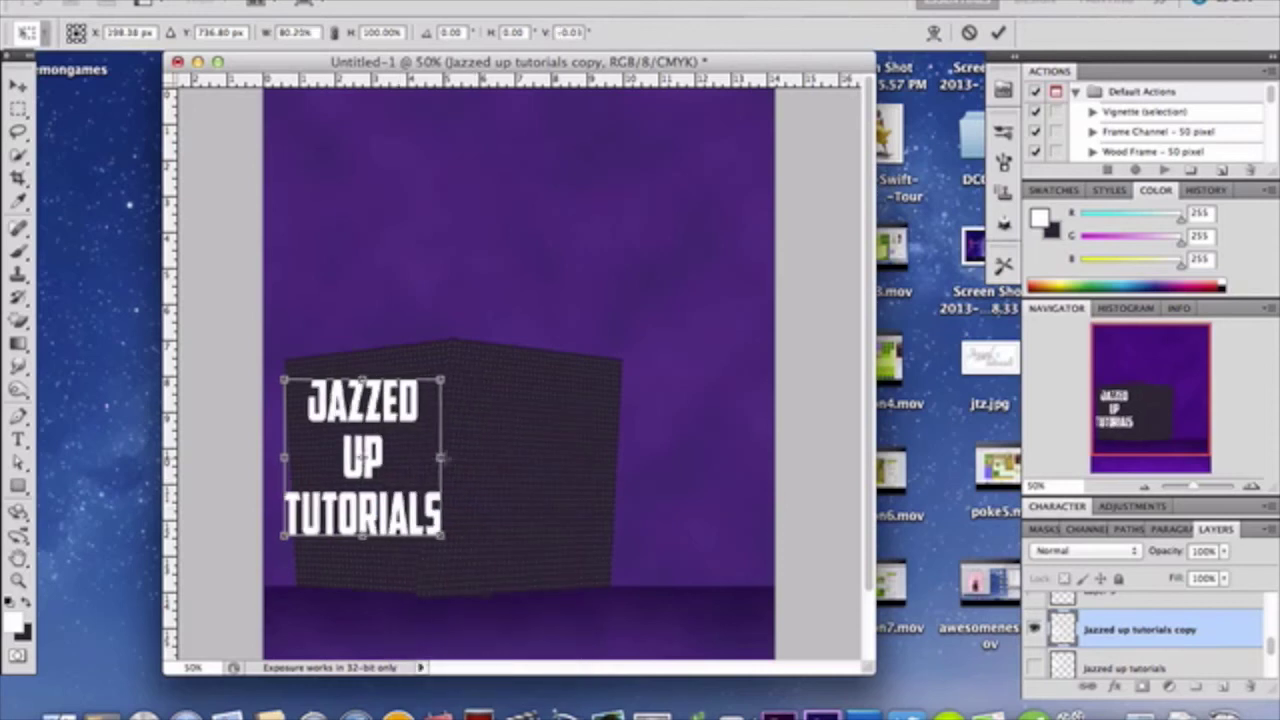
drag(441, 381, 440, 341)
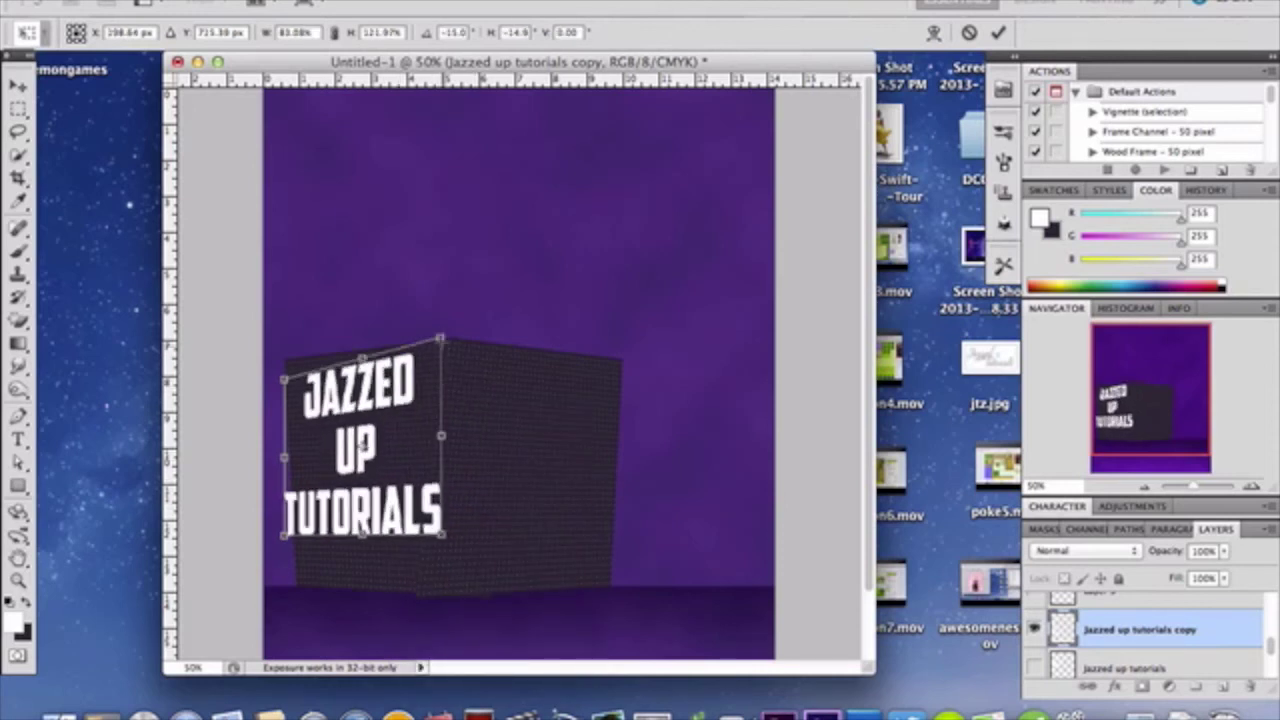
drag(284, 380, 284, 356)
drag(441, 534, 425, 598)
key(Return)
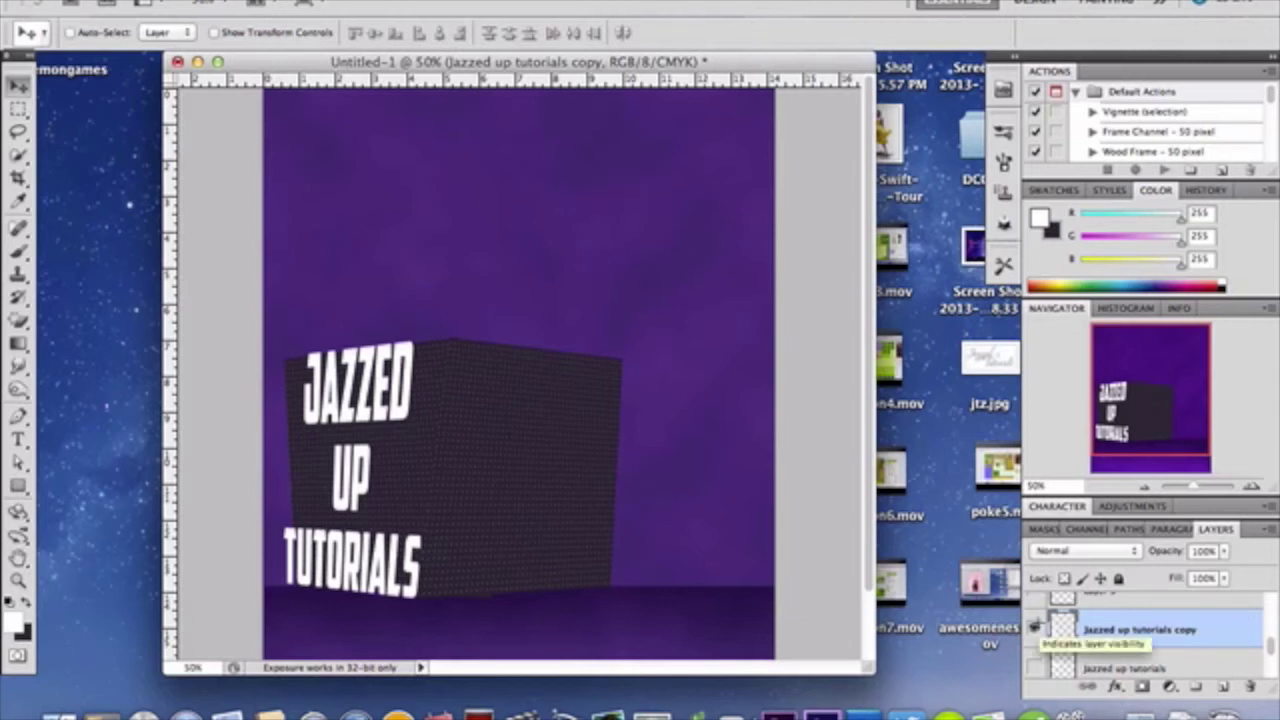
Hide the title copy, Layer 5 copy and Layer 5, leaving only the wall and floor background displayed
click(1035, 627)
scroll(1036, 626, up, 3)
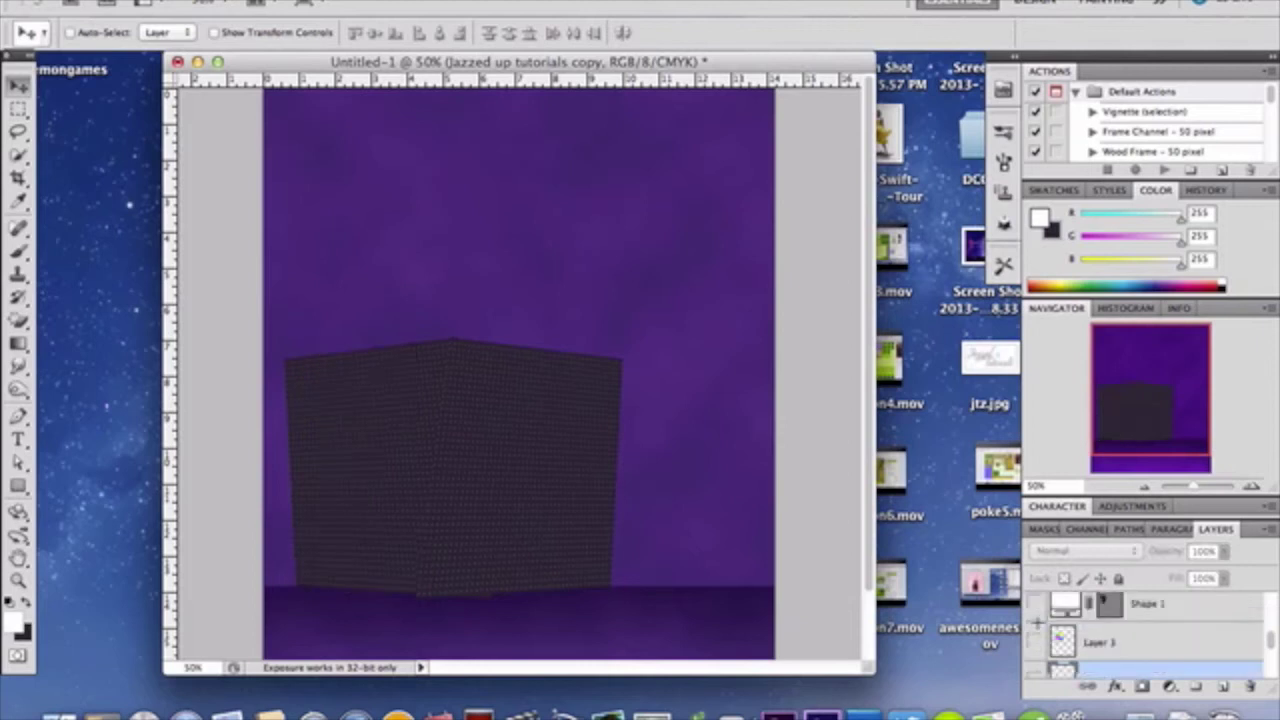
scroll(1036, 622, down, 5)
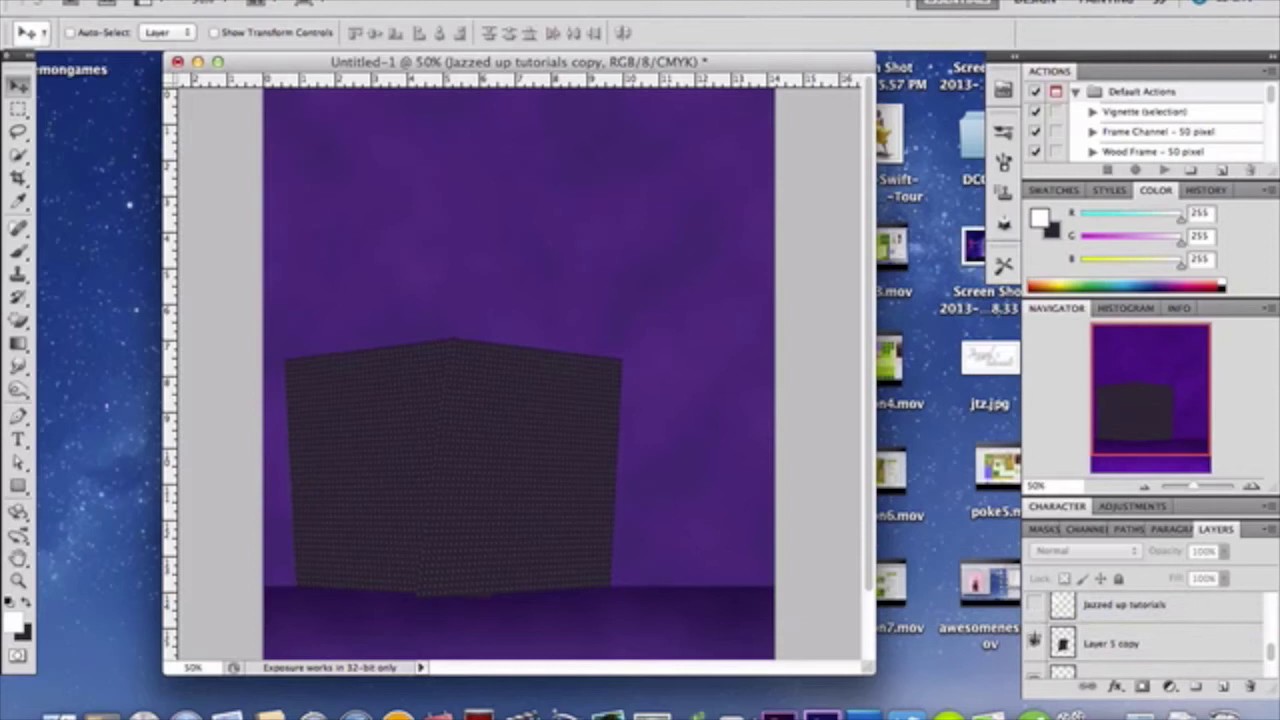
click(1035, 640)
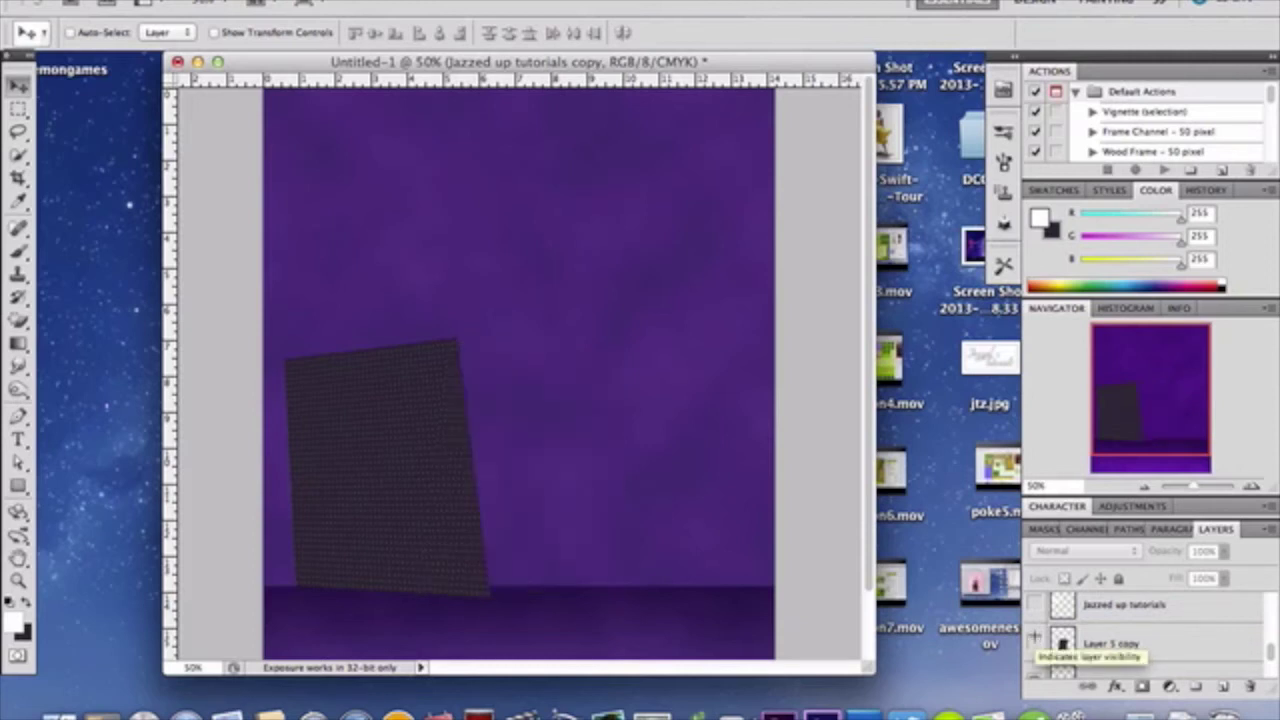
scroll(1035, 630, down, 1)
click(1034, 632)
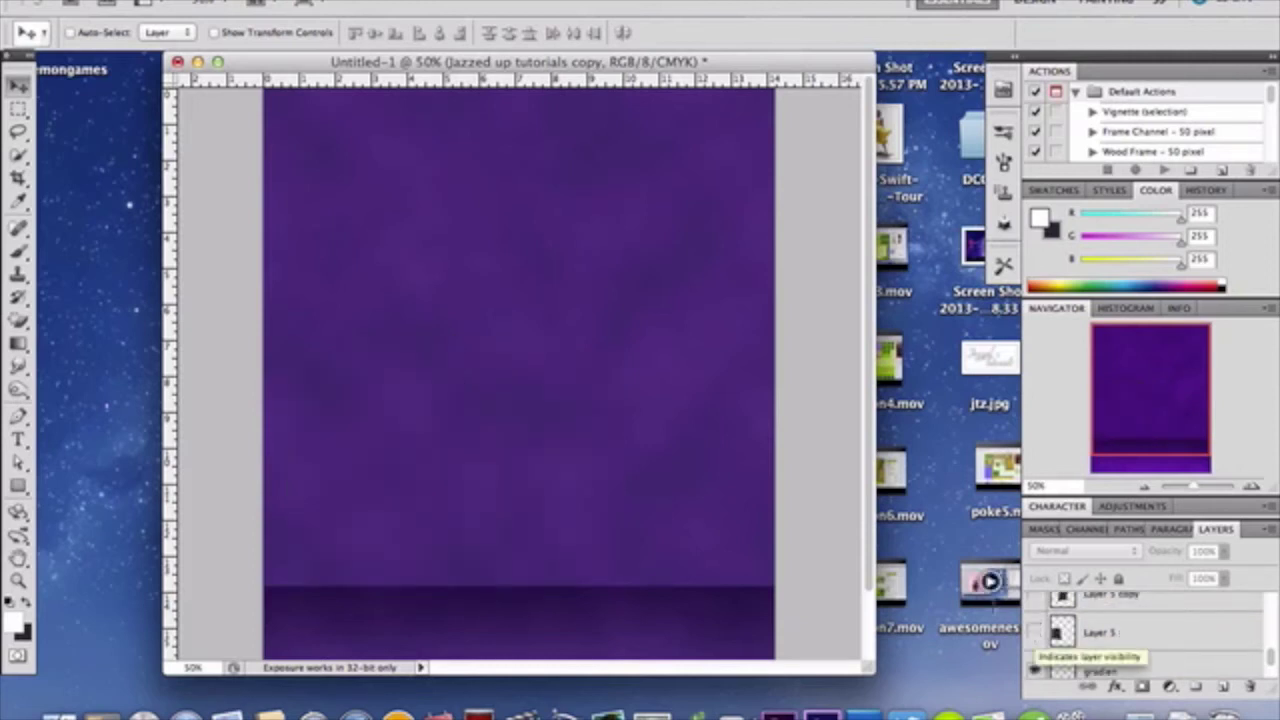
key(ctrl+z)
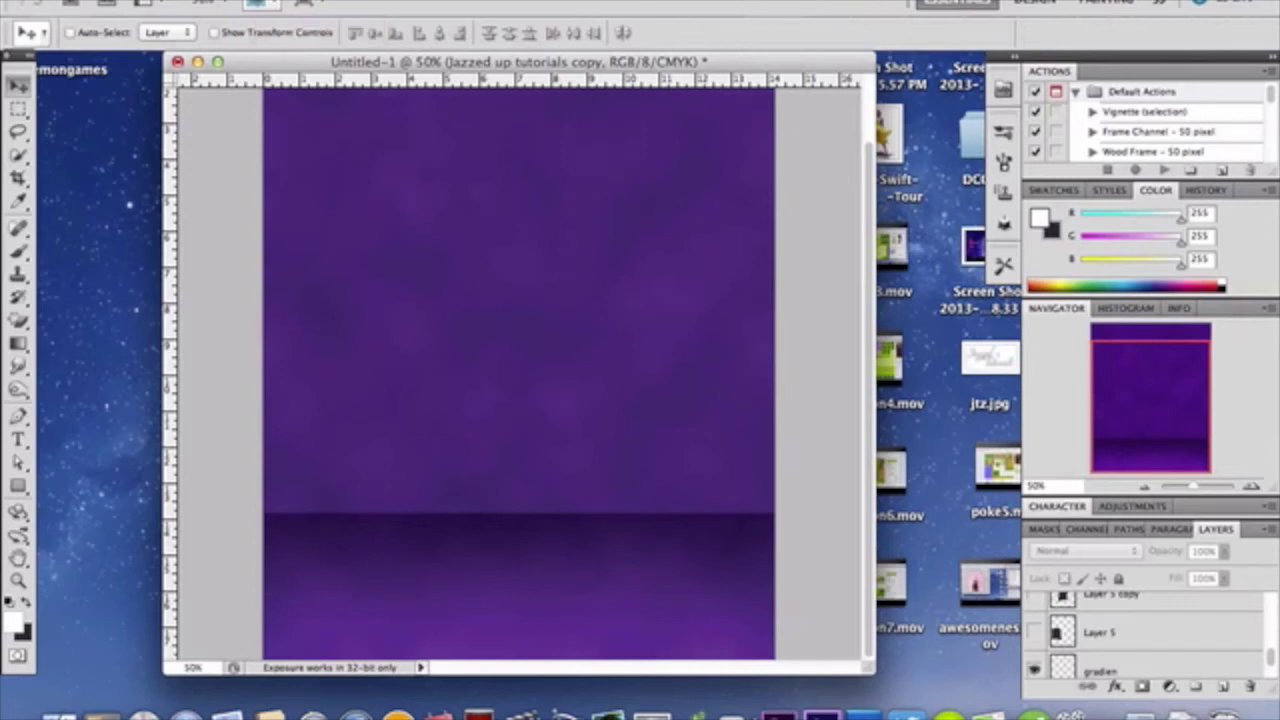
click(262, 2)
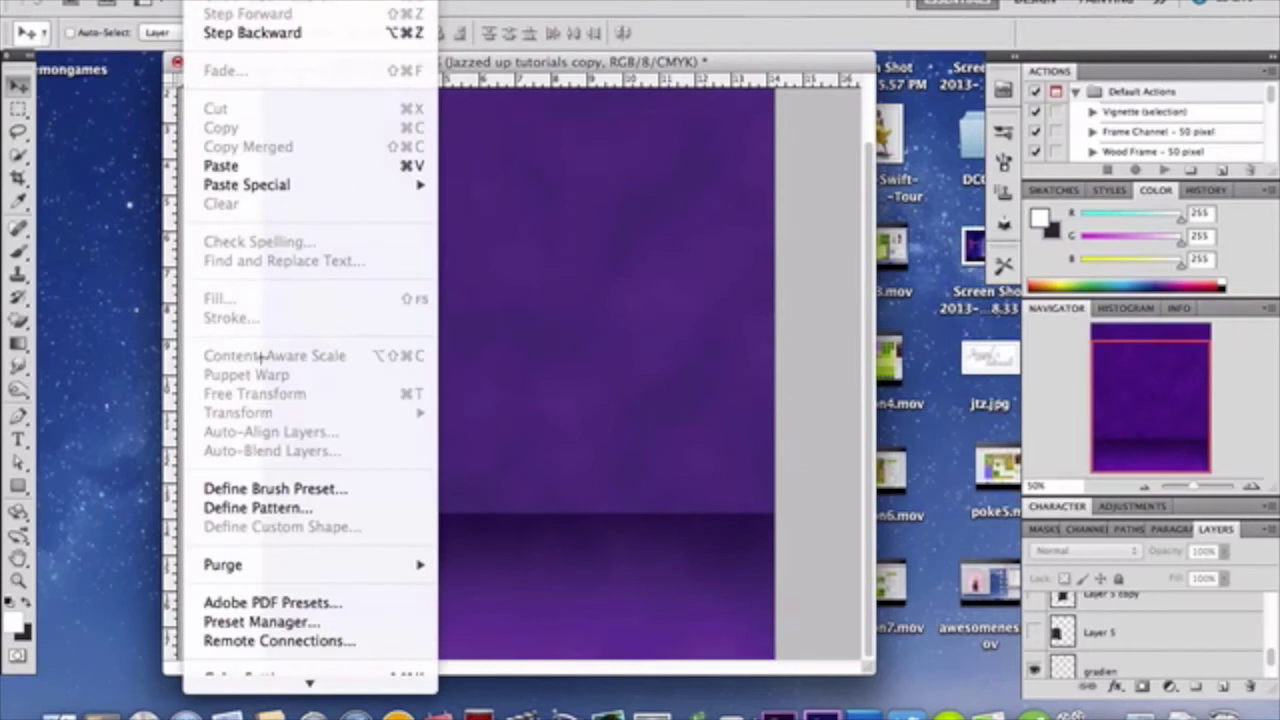
click(694, 436)
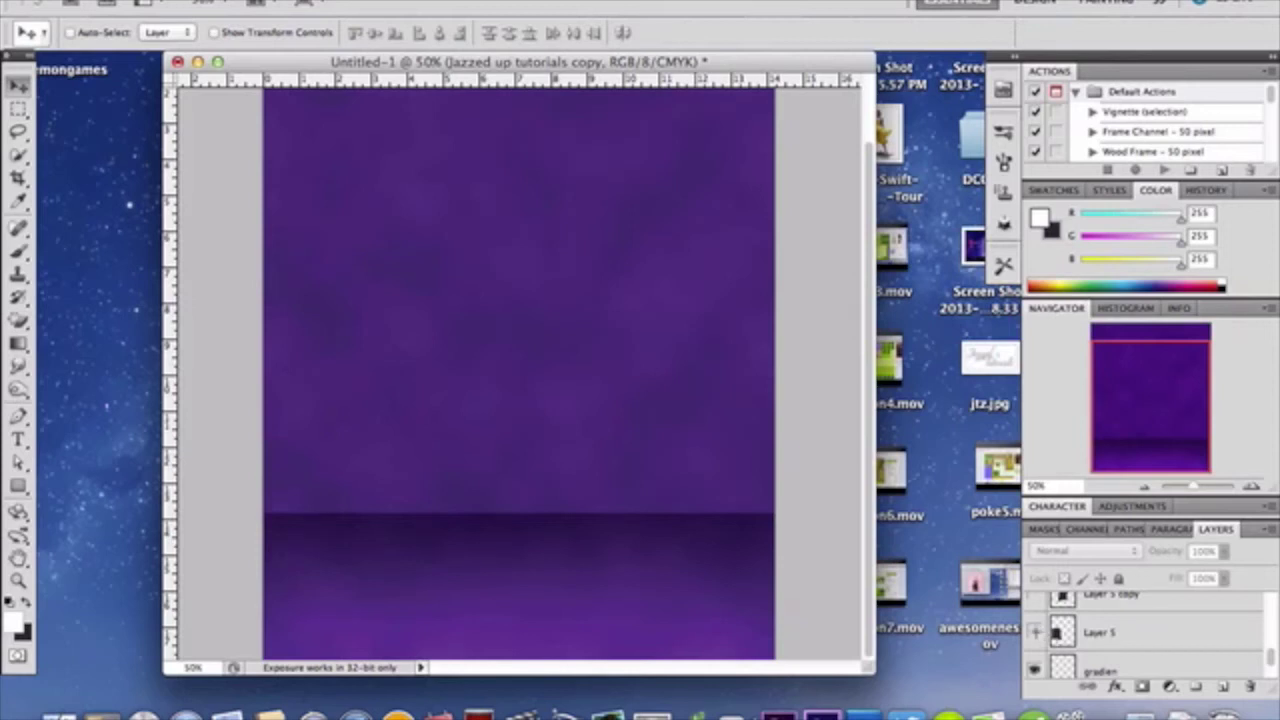
Show Layer 5, Layer 5 copy and the distorted title copy again, keeping the original title layer hidden
click(1034, 632)
scroll(1040, 632, up, 2)
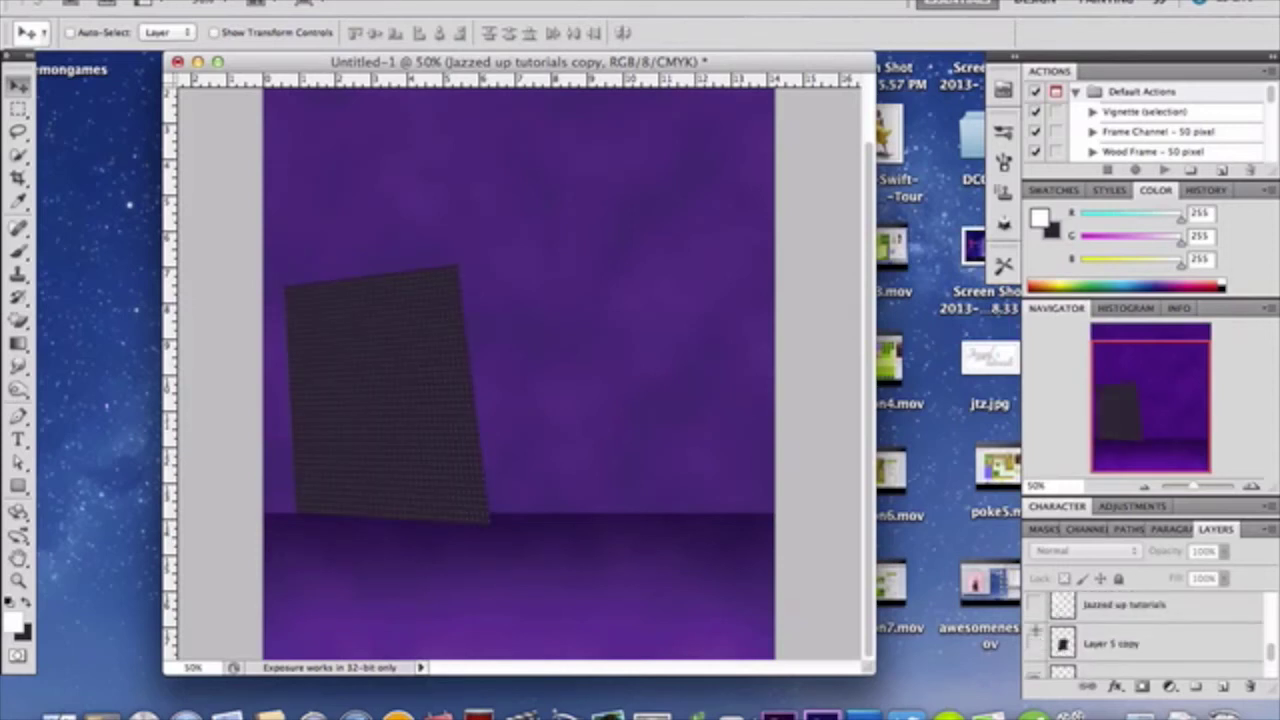
click(1034, 643)
click(1034, 605)
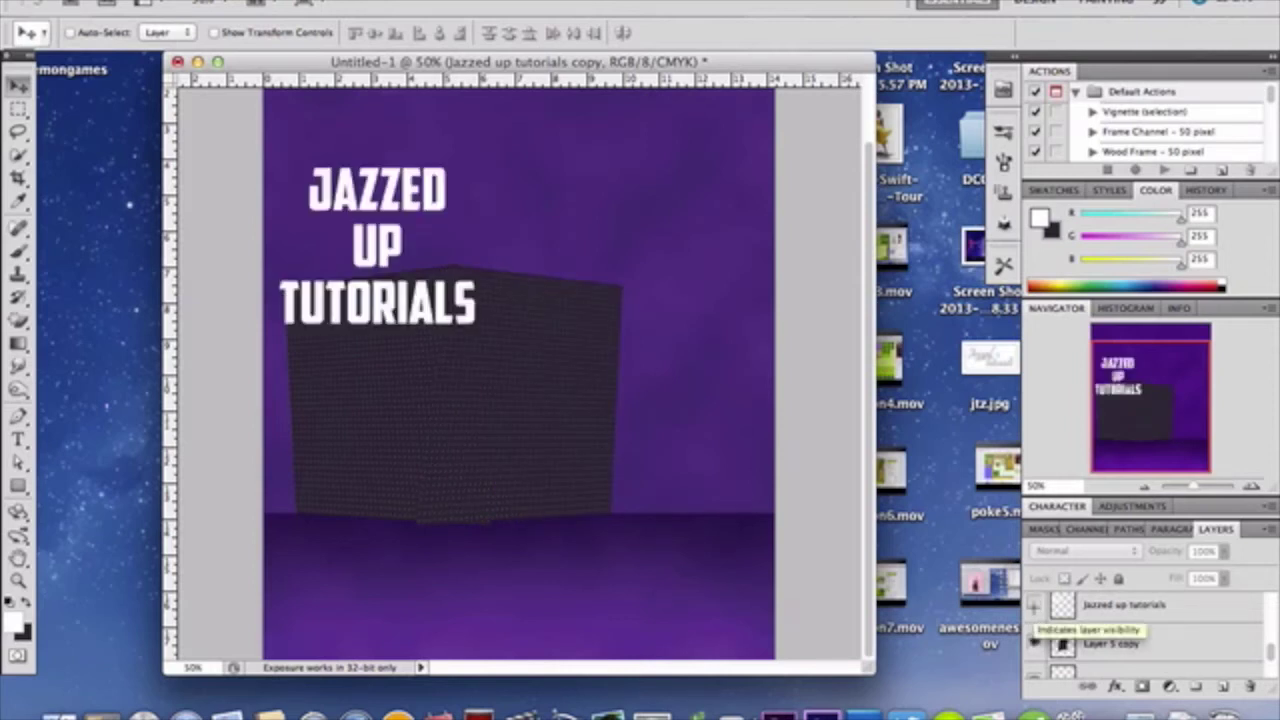
click(1034, 605)
scroll(1040, 610, up, 1)
click(1034, 649)
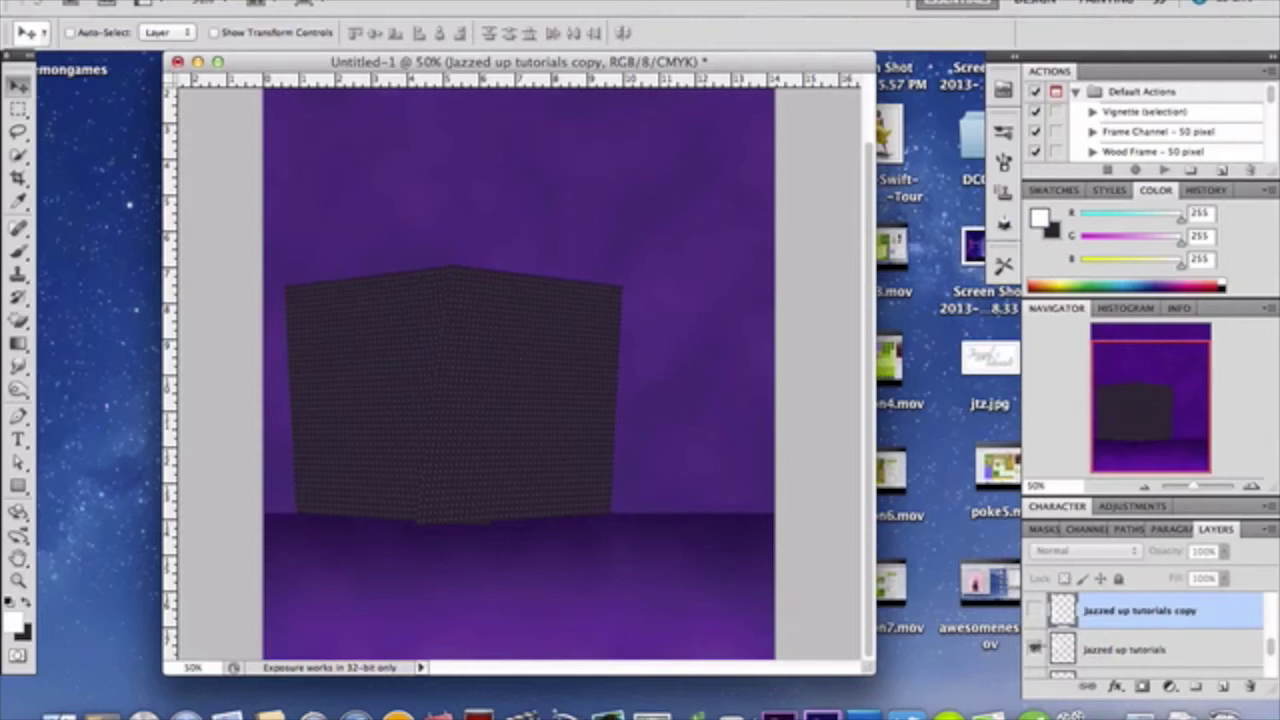
click(1034, 610)
click(1034, 649)
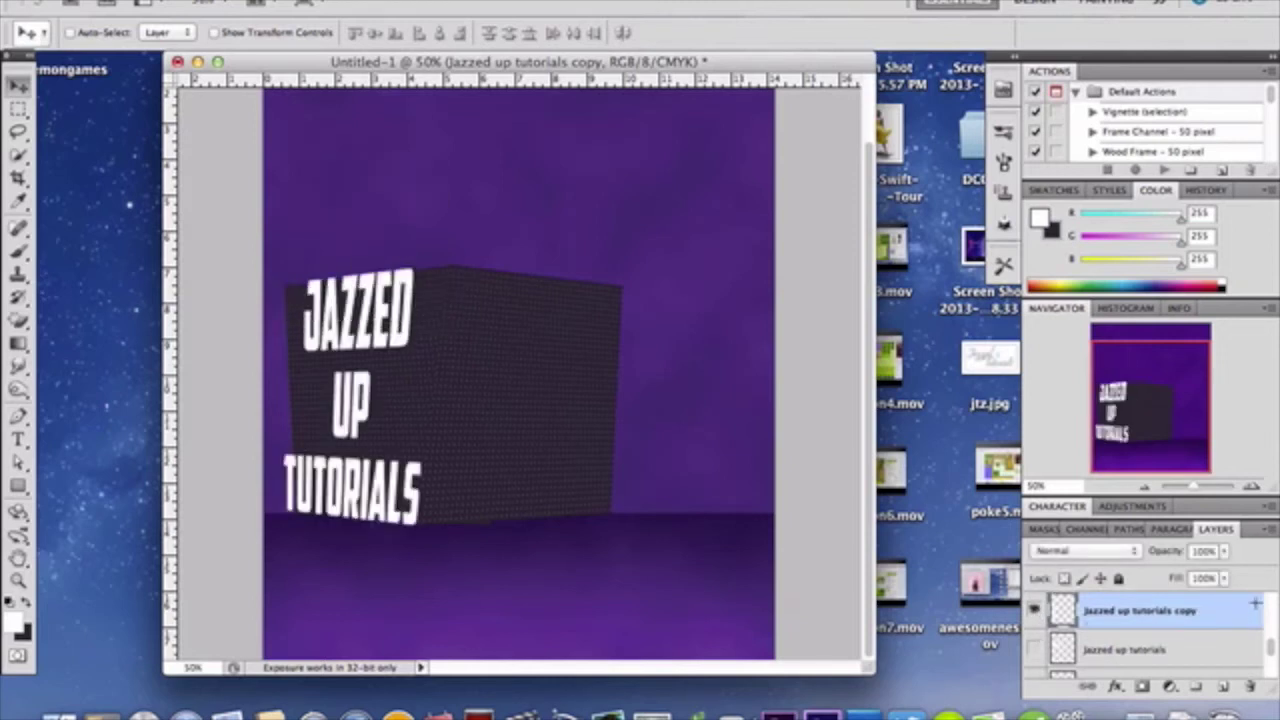
Add a Pattern Overlay to the title copy using the purple poster scene pattern at 61% scale
double_click(1231, 607)
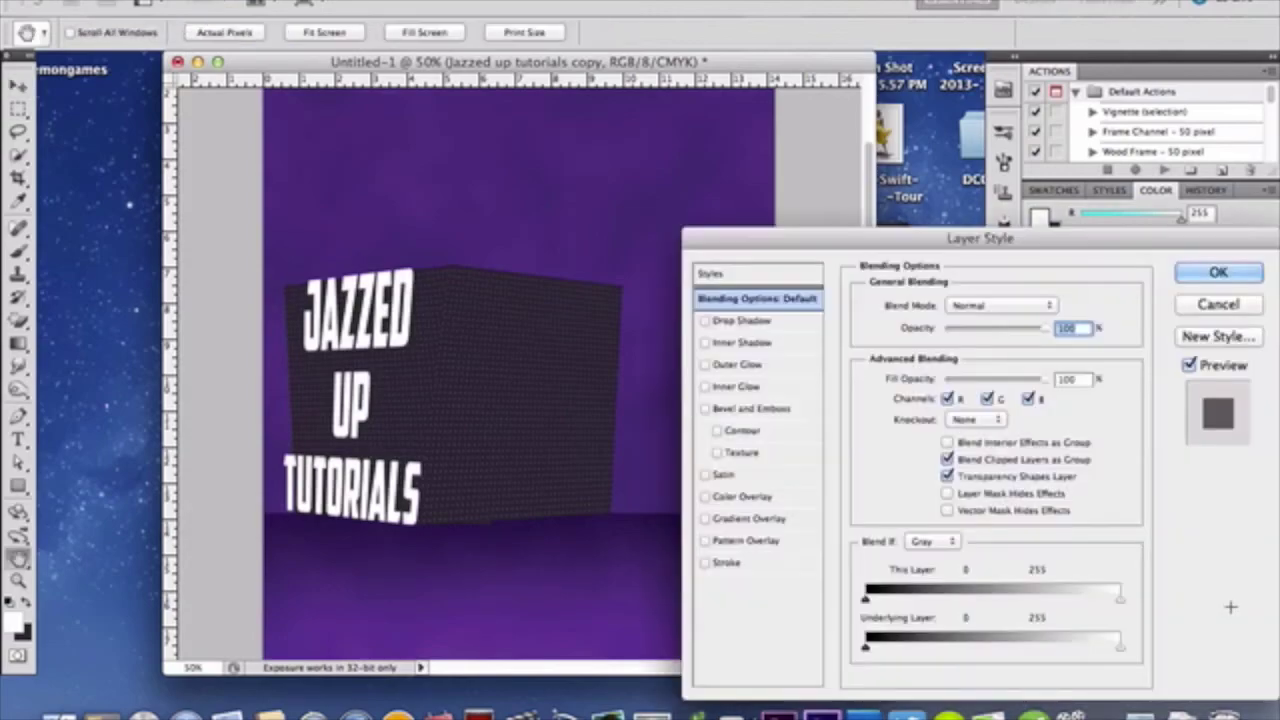
click(511, 497)
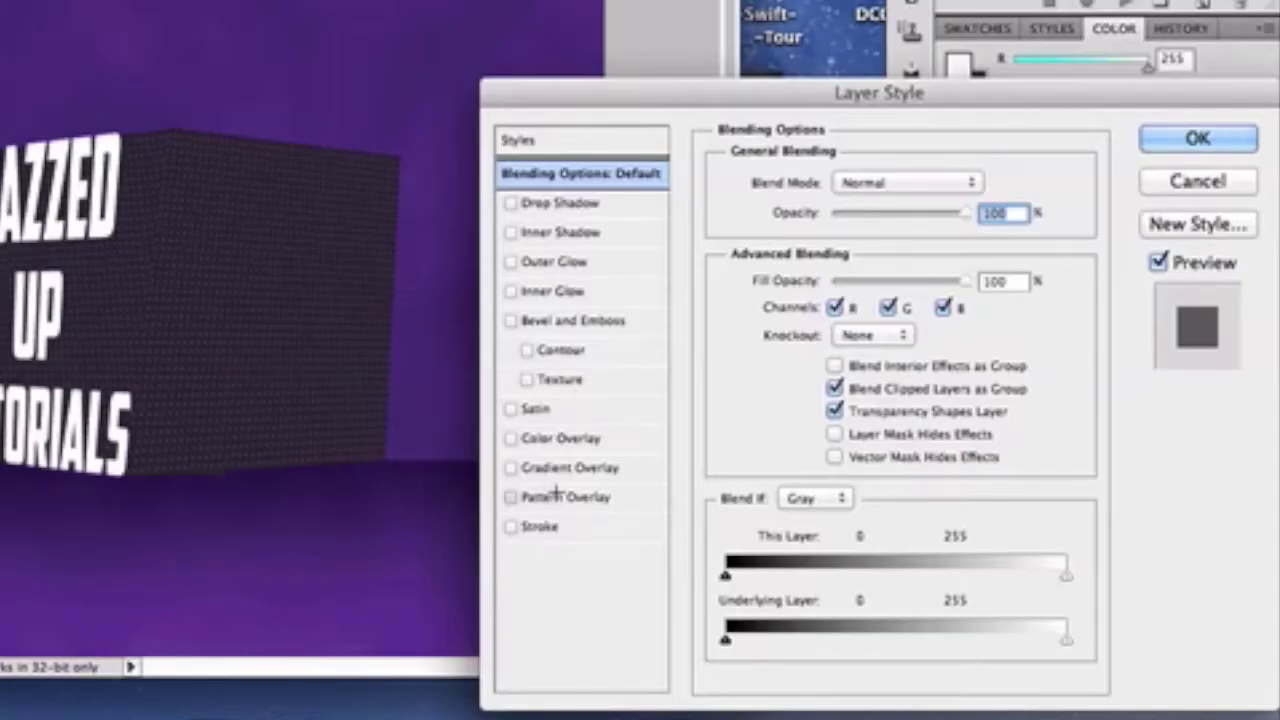
click(881, 271)
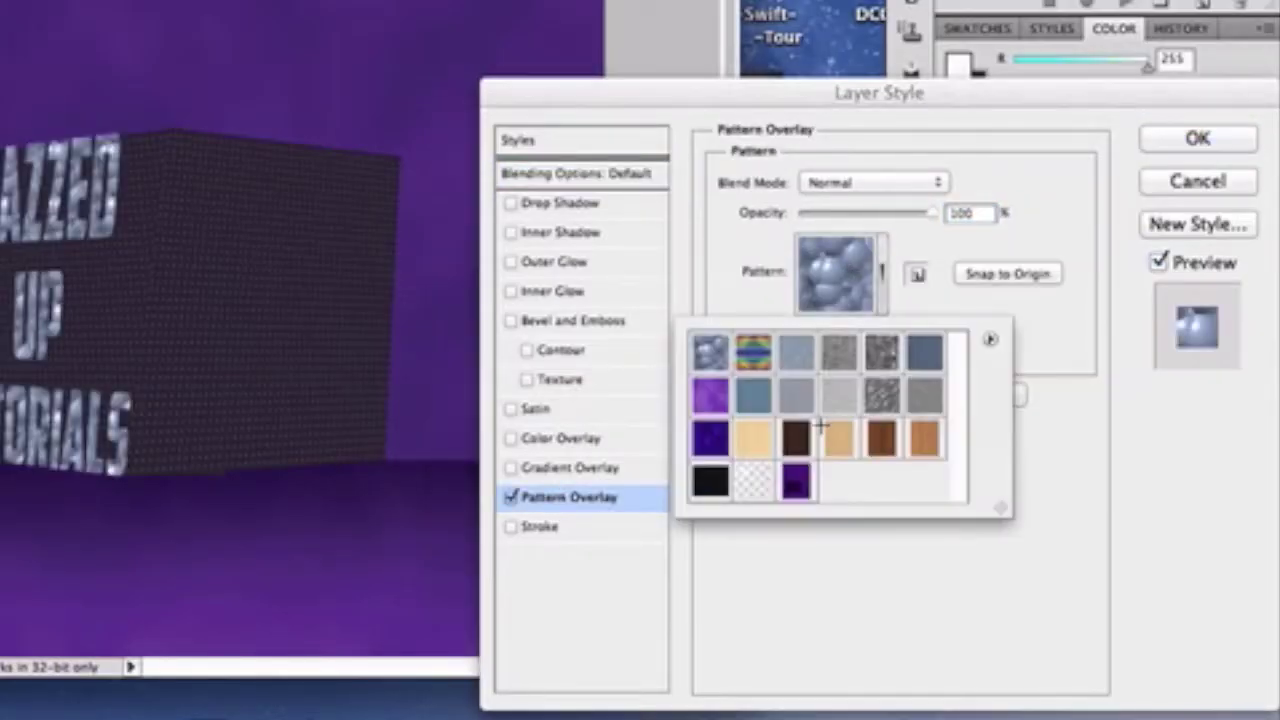
click(797, 481)
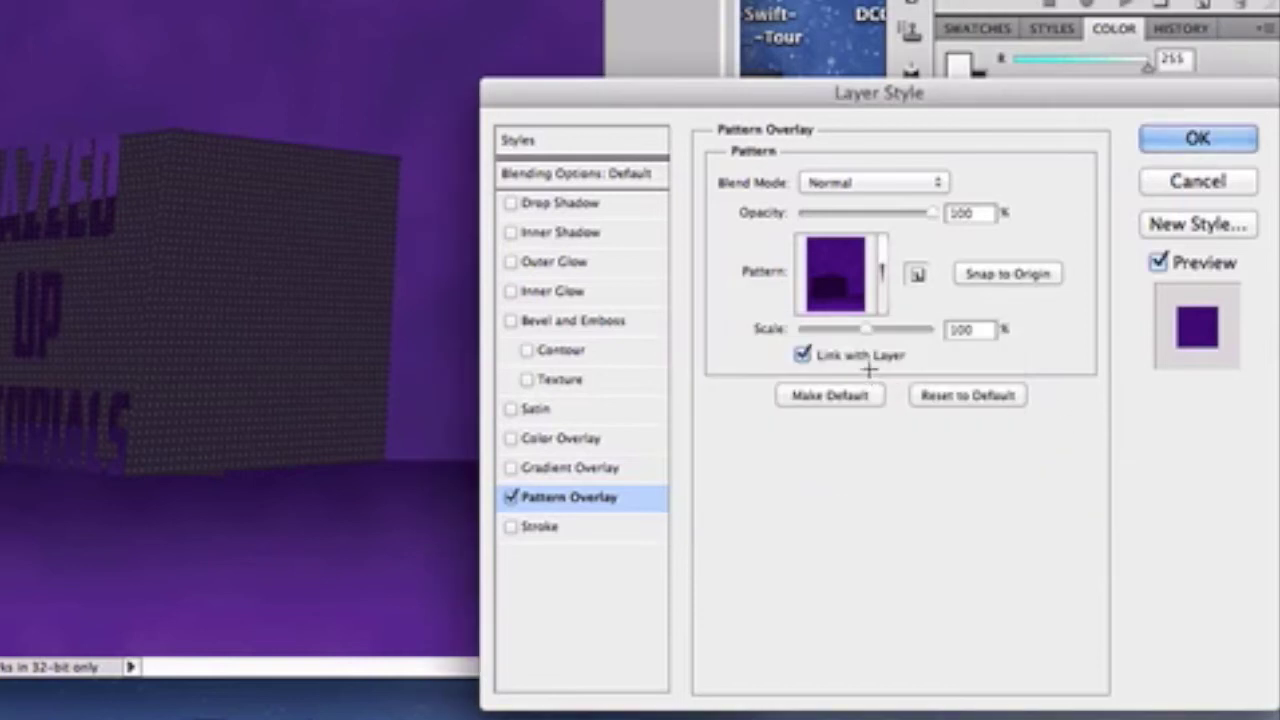
drag(865, 329, 838, 333)
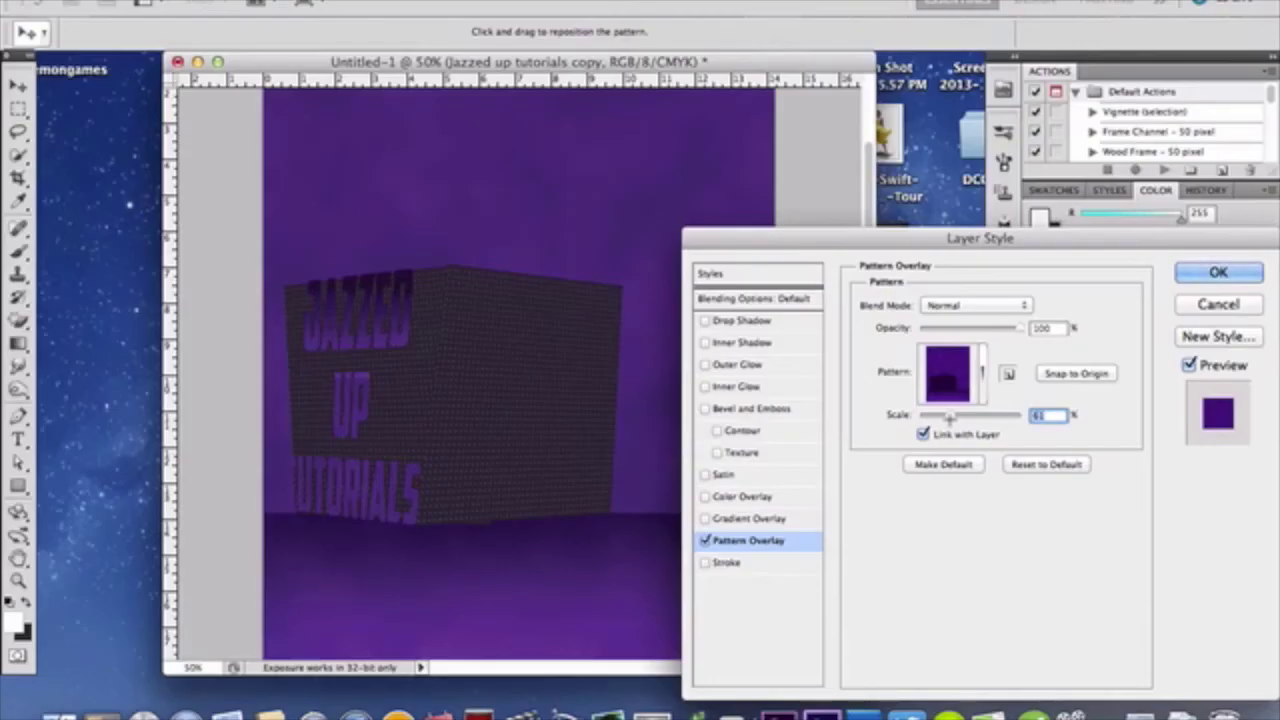
key(Return)
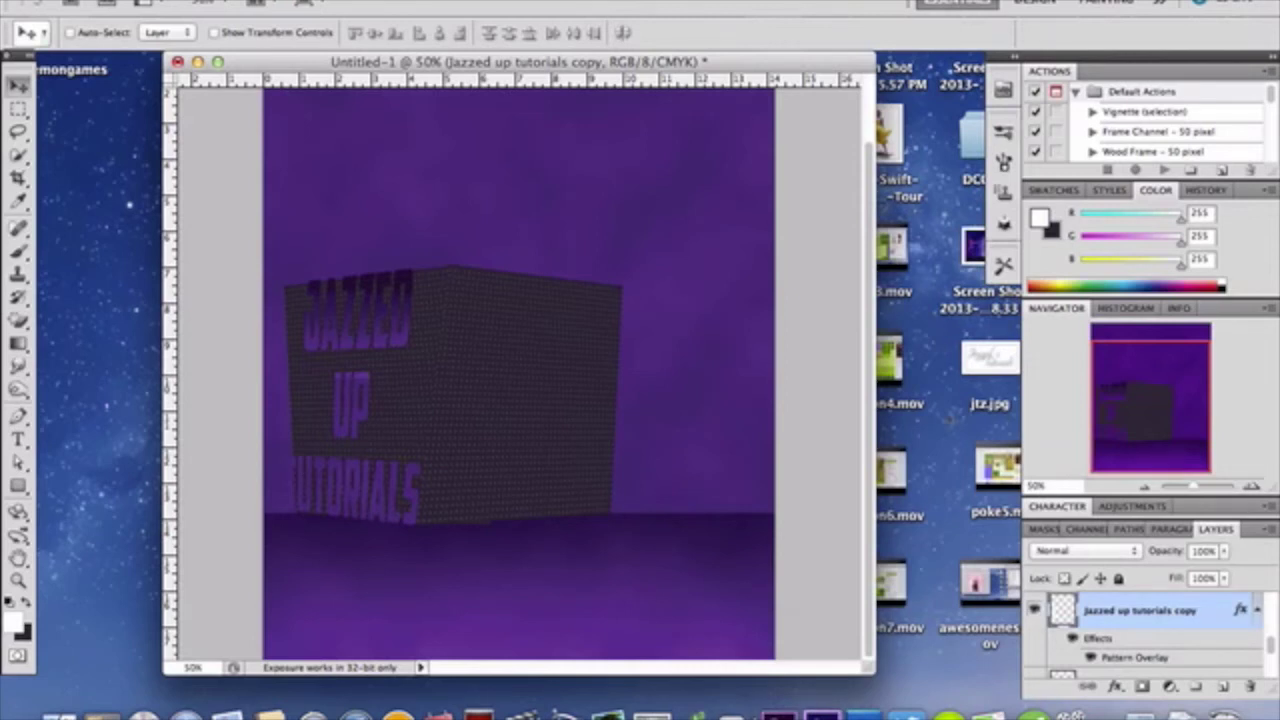
Delete both title text layers and the two box panel layers, Layer 5 copy and Layer 5
key(Delete)
key(Delete)
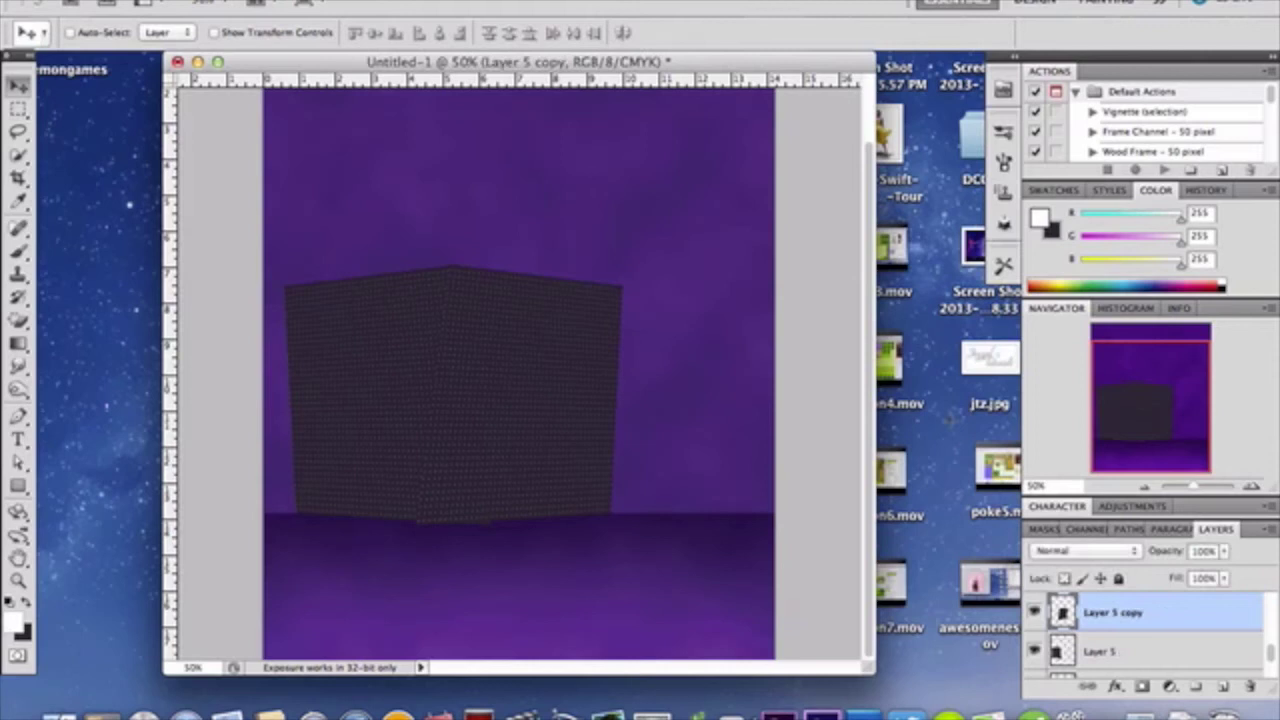
key(Delete)
key(Delete)
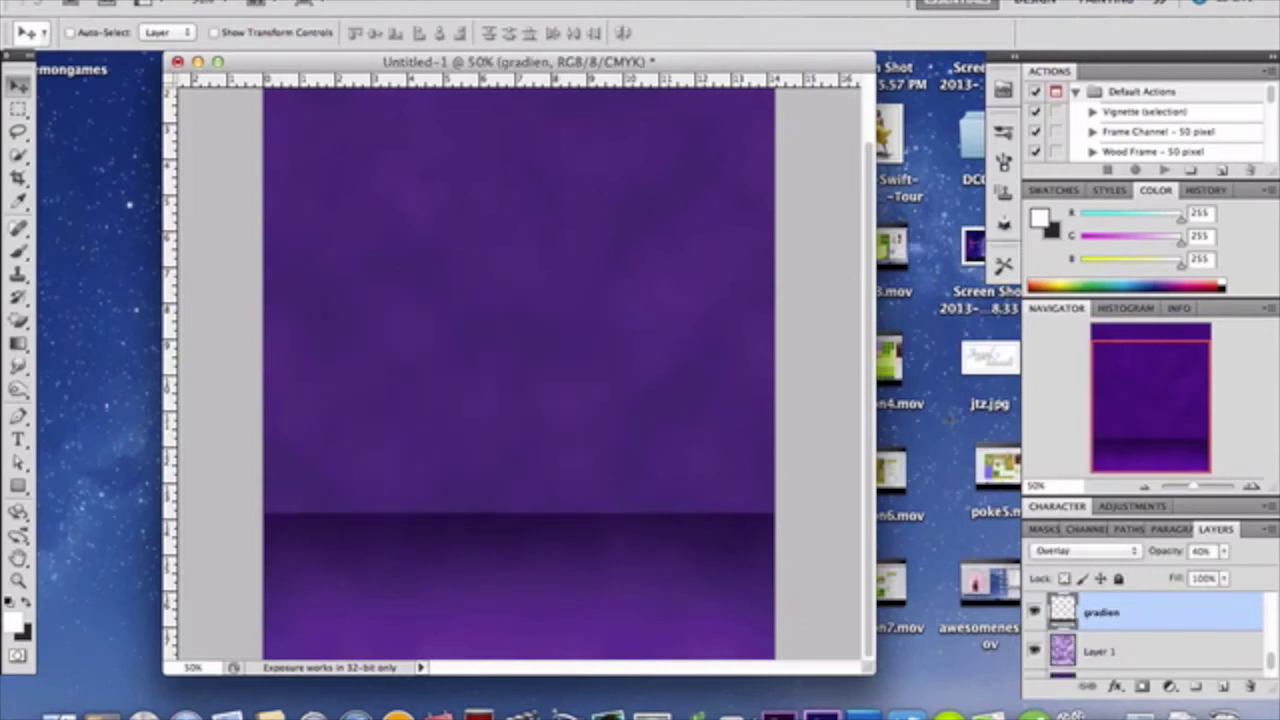
key(Delete)
Show the prepared Jazzed up Tutorials and Jazzed up Tutorials copy 2 layers as the box's two lettered faces
scroll(1174, 627, down, 3)
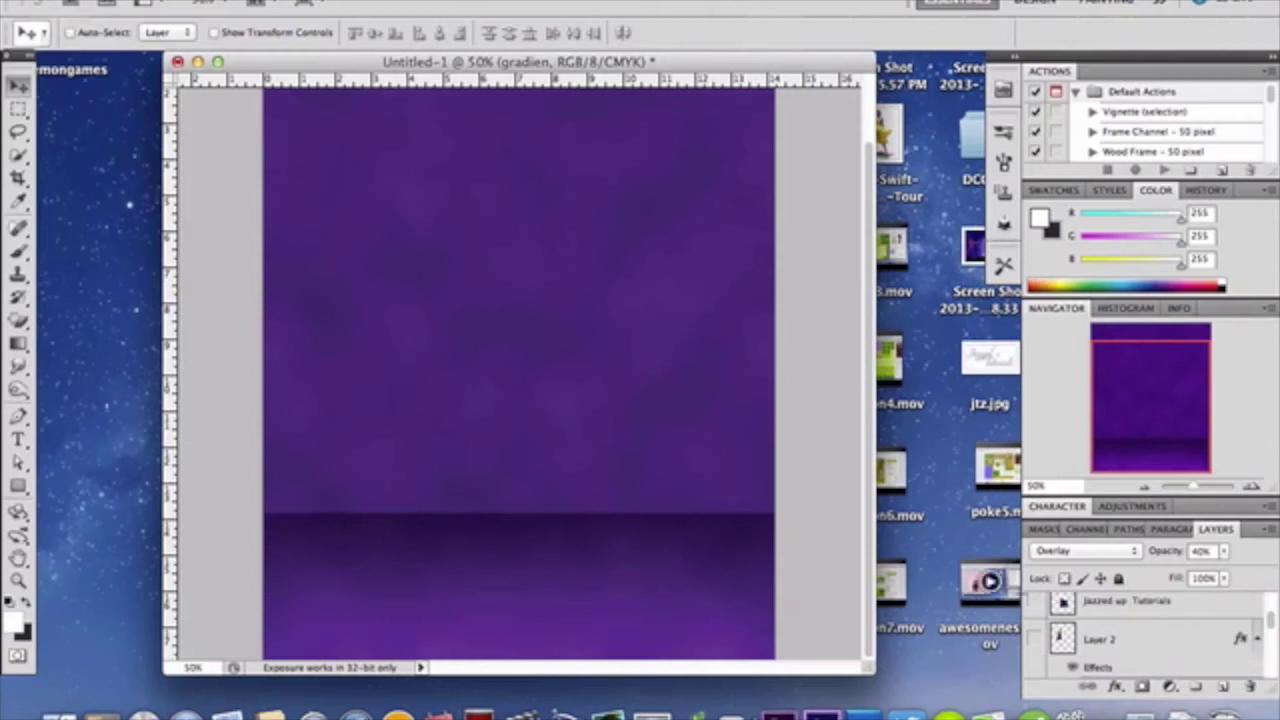
click(1035, 600)
scroll(1036, 602, up, 1)
scroll(1036, 602, up, 1)
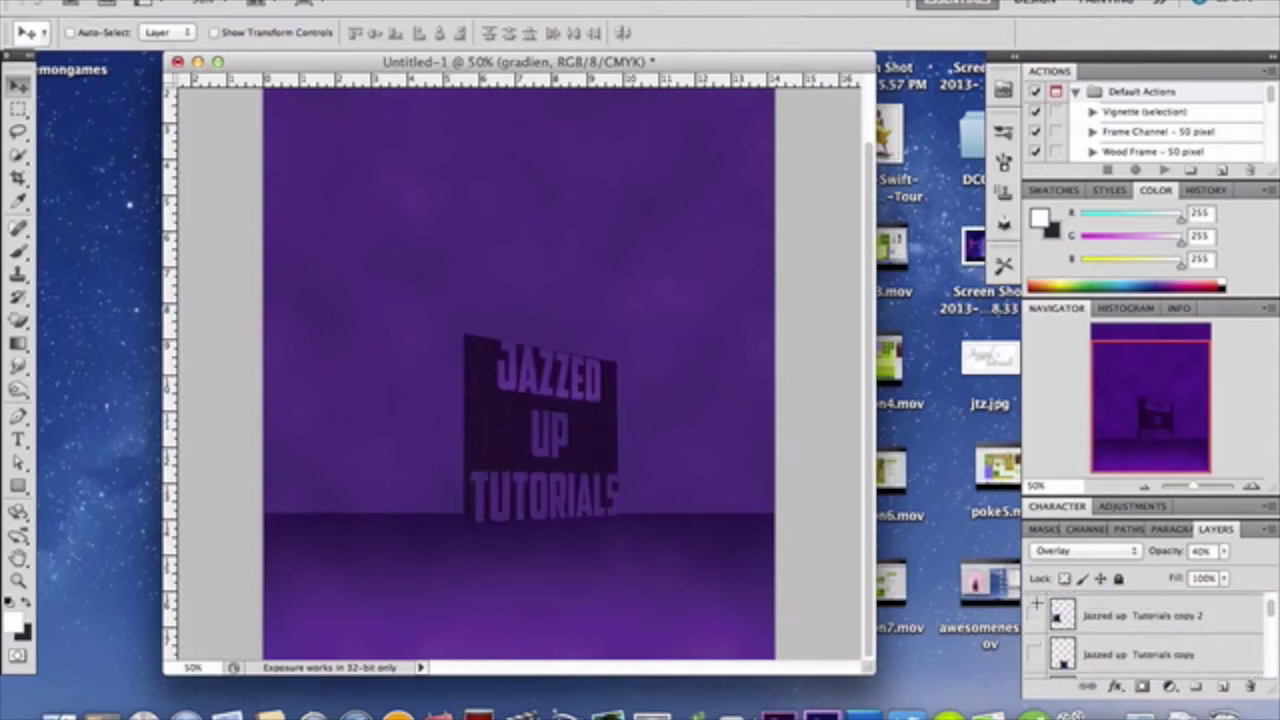
click(1035, 615)
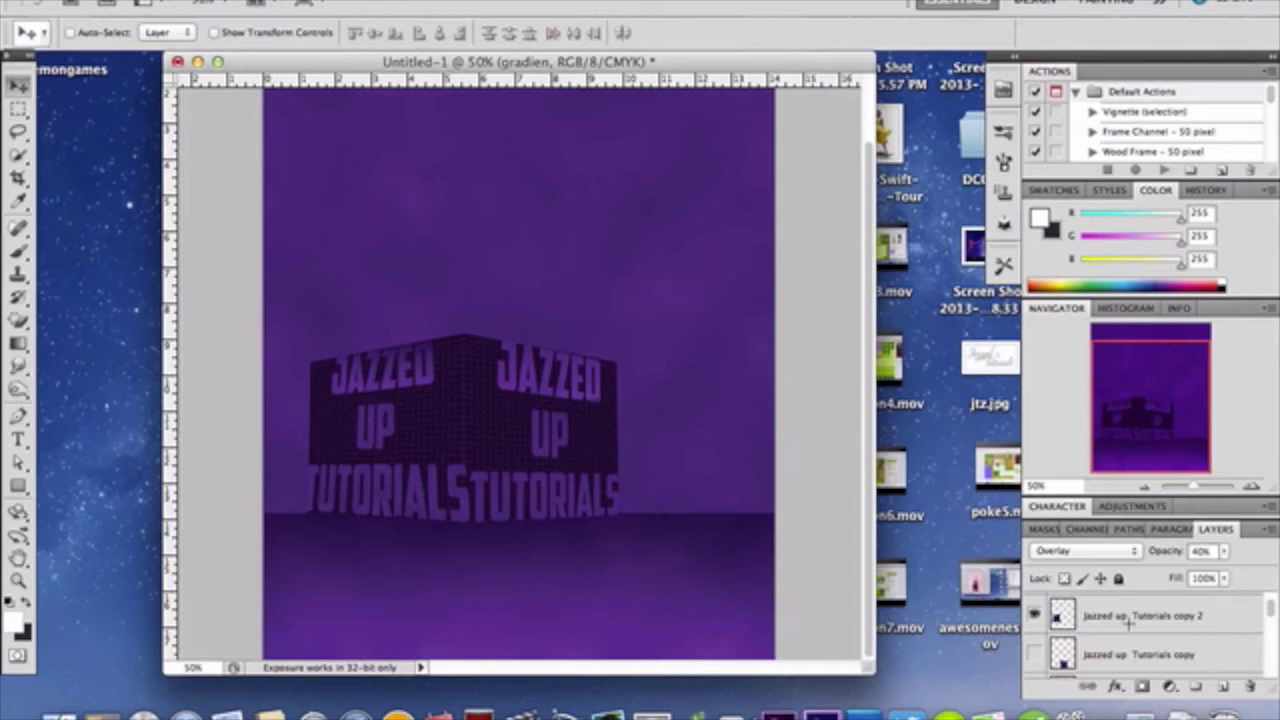
Show the floor reflection layers Jazzed up Tutorials copy and Jazzed up Tutorials copy 3 beneath the box
click(1034, 655)
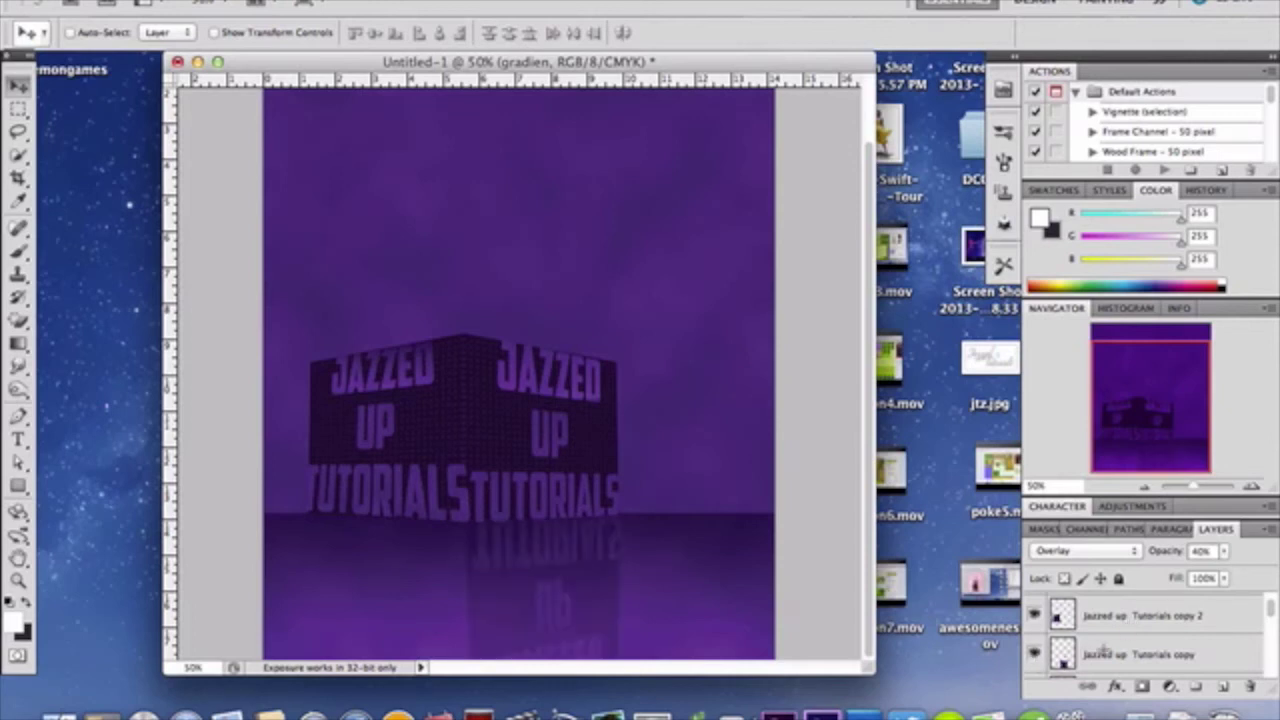
click(1242, 645)
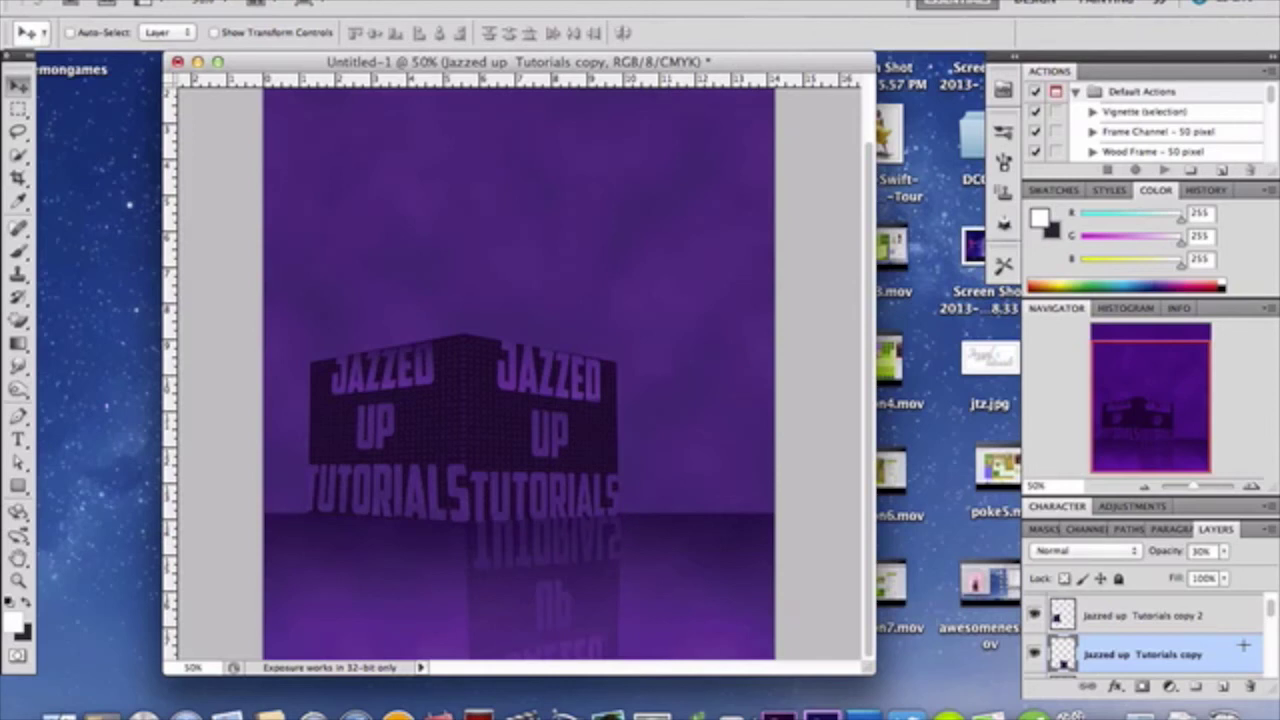
scroll(1127, 653, down, 1)
scroll(1130, 653, down, 2)
scroll(1140, 652, up, 4)
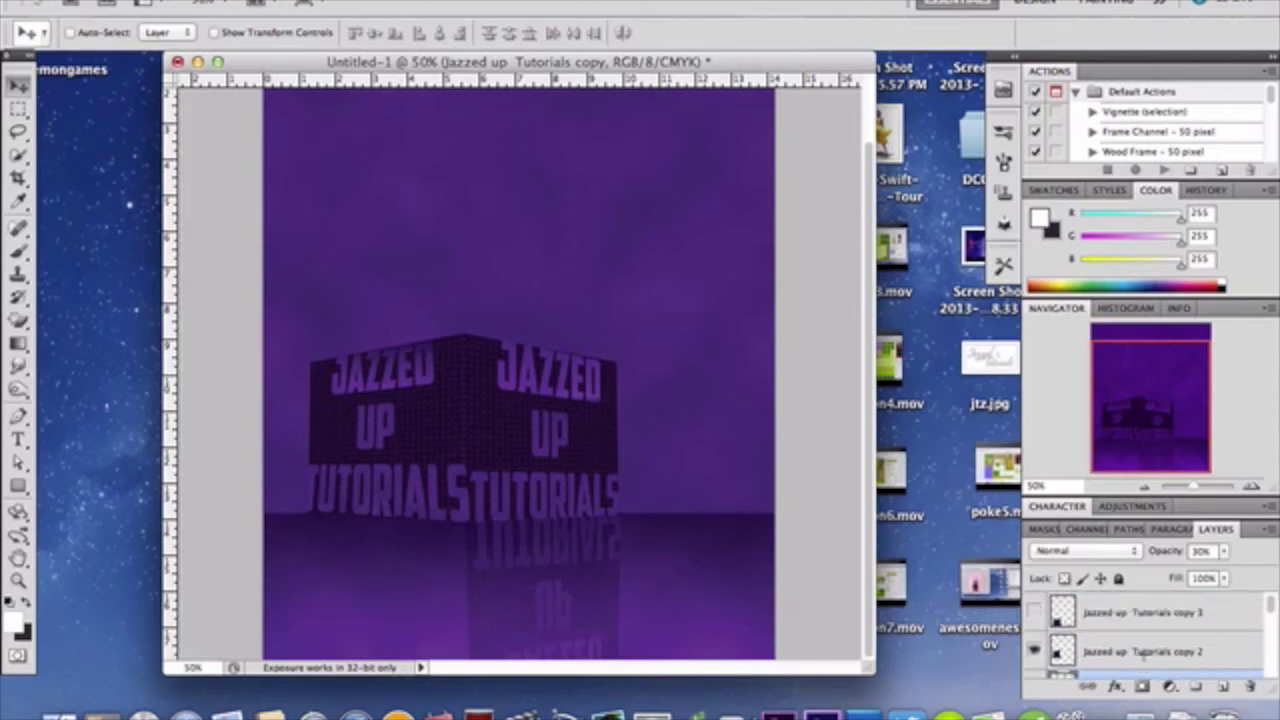
click(1035, 611)
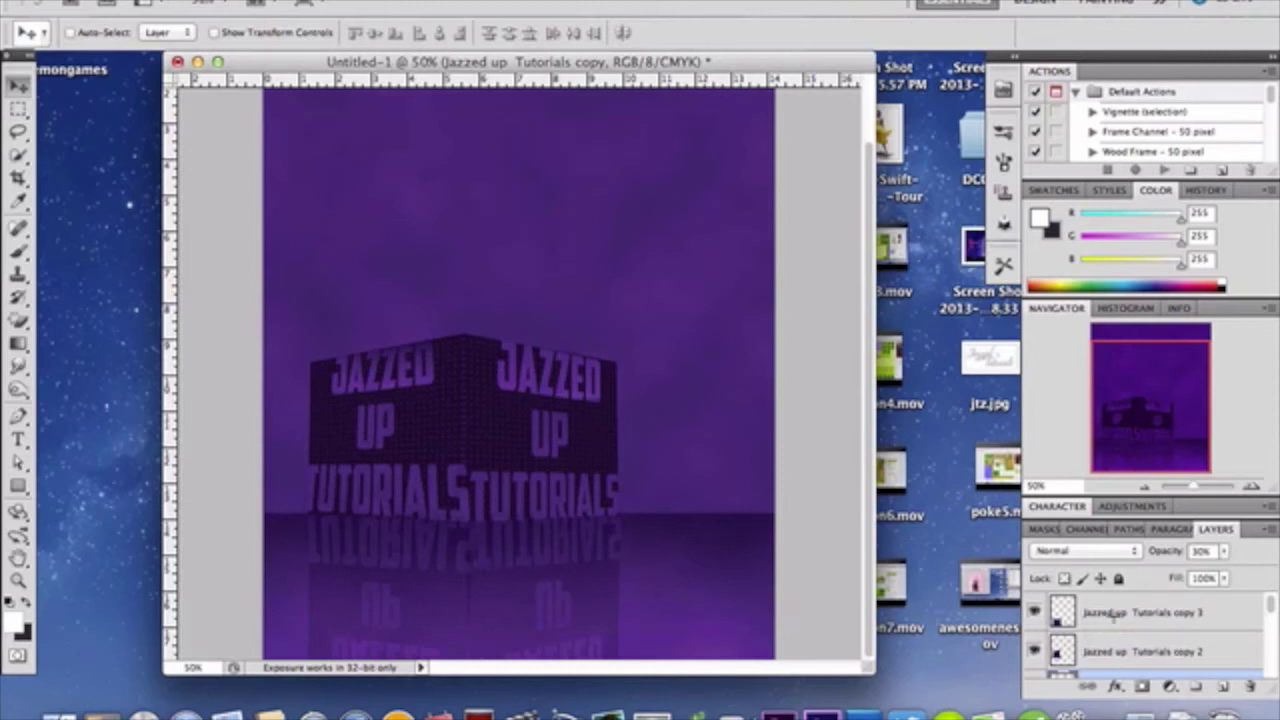
Show the woman's figure on Layer 2 above the box and review its Color Overlay color and Outer Glow settings
scroll(1106, 612, down, 5)
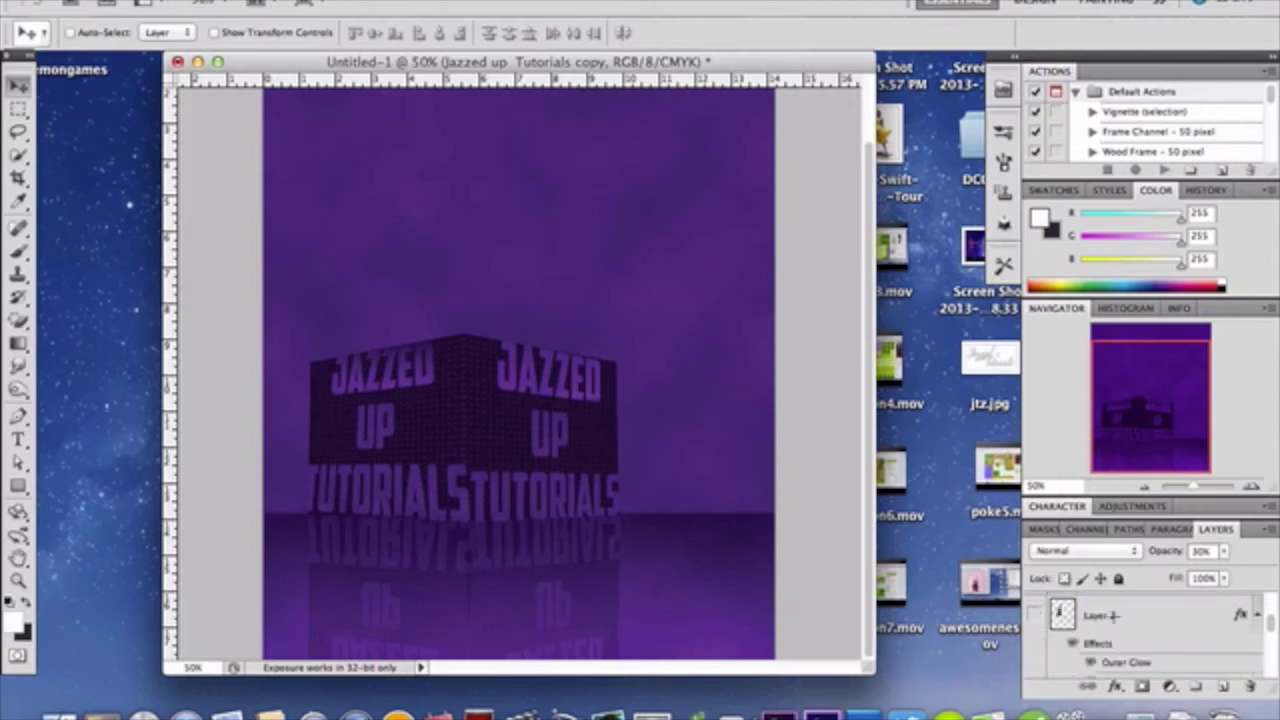
click(1034, 614)
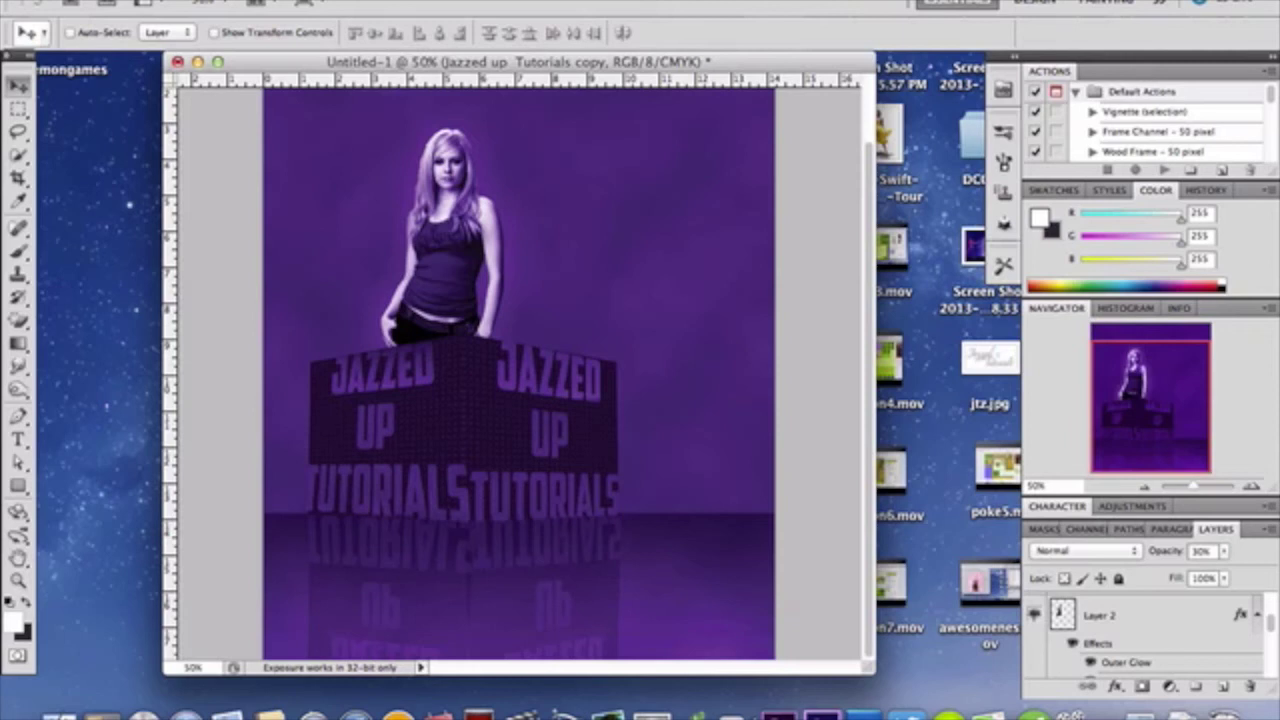
double_click(1141, 616)
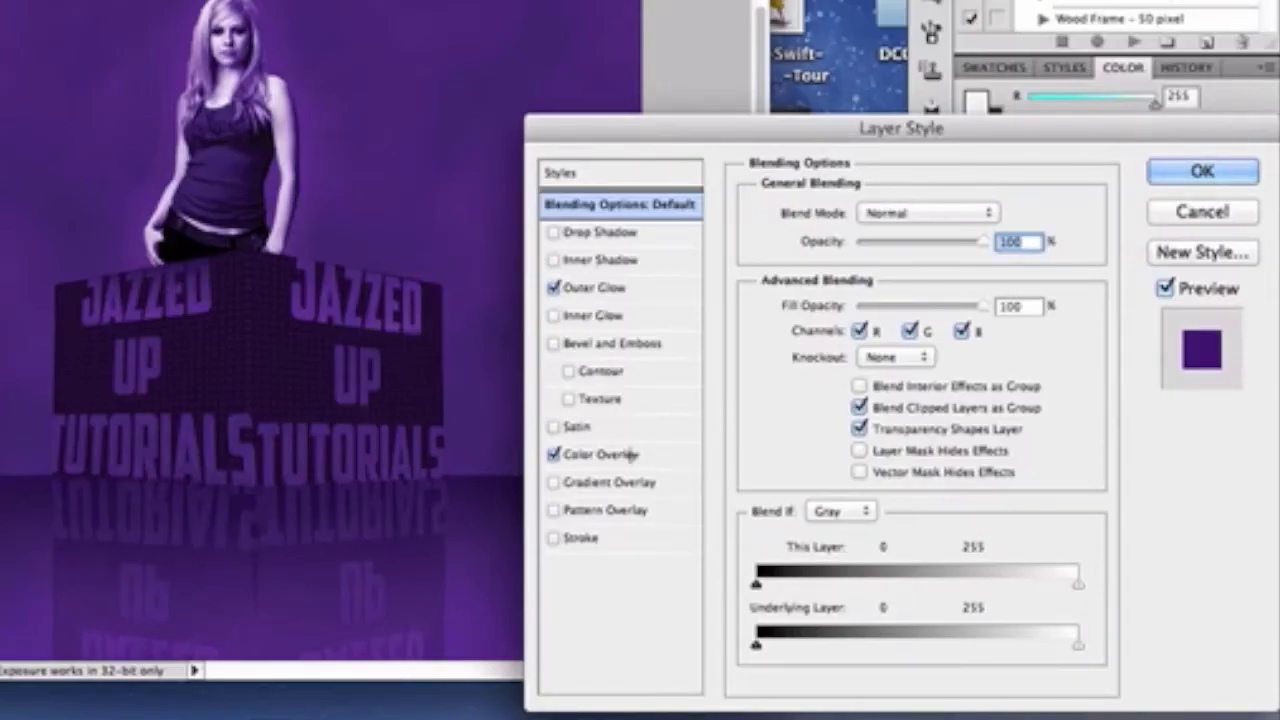
click(775, 496)
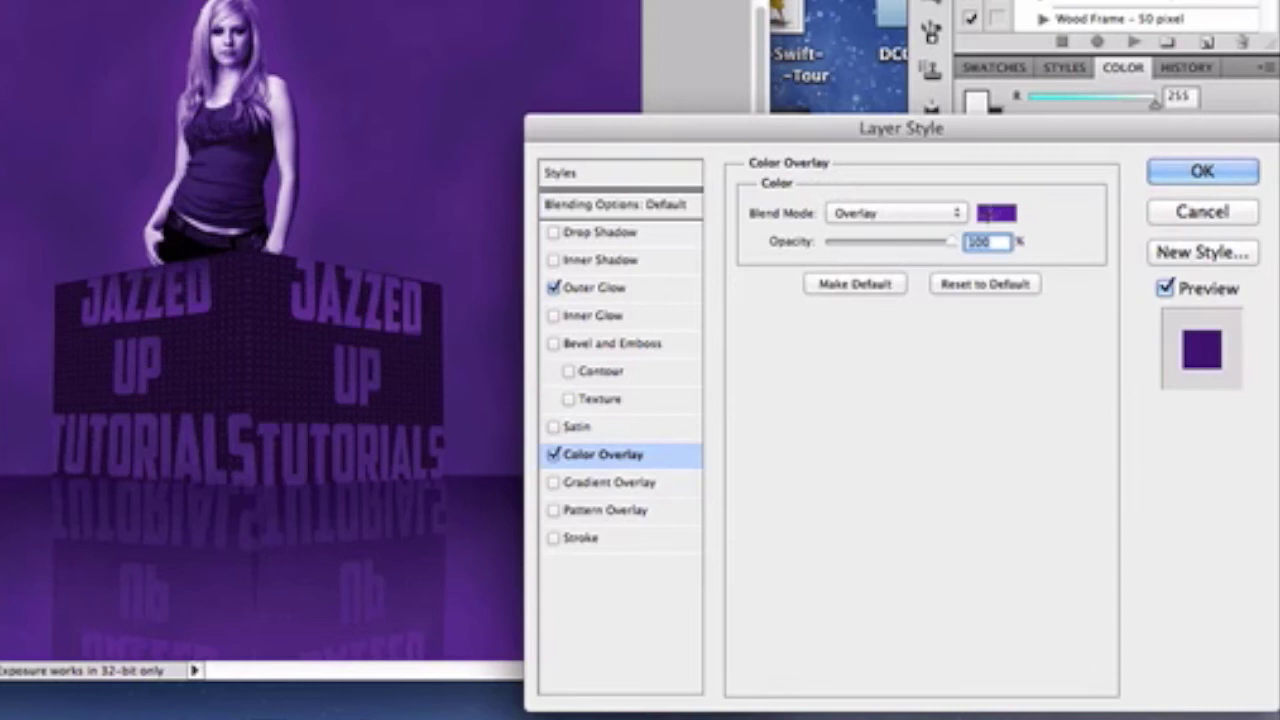
click(990, 214)
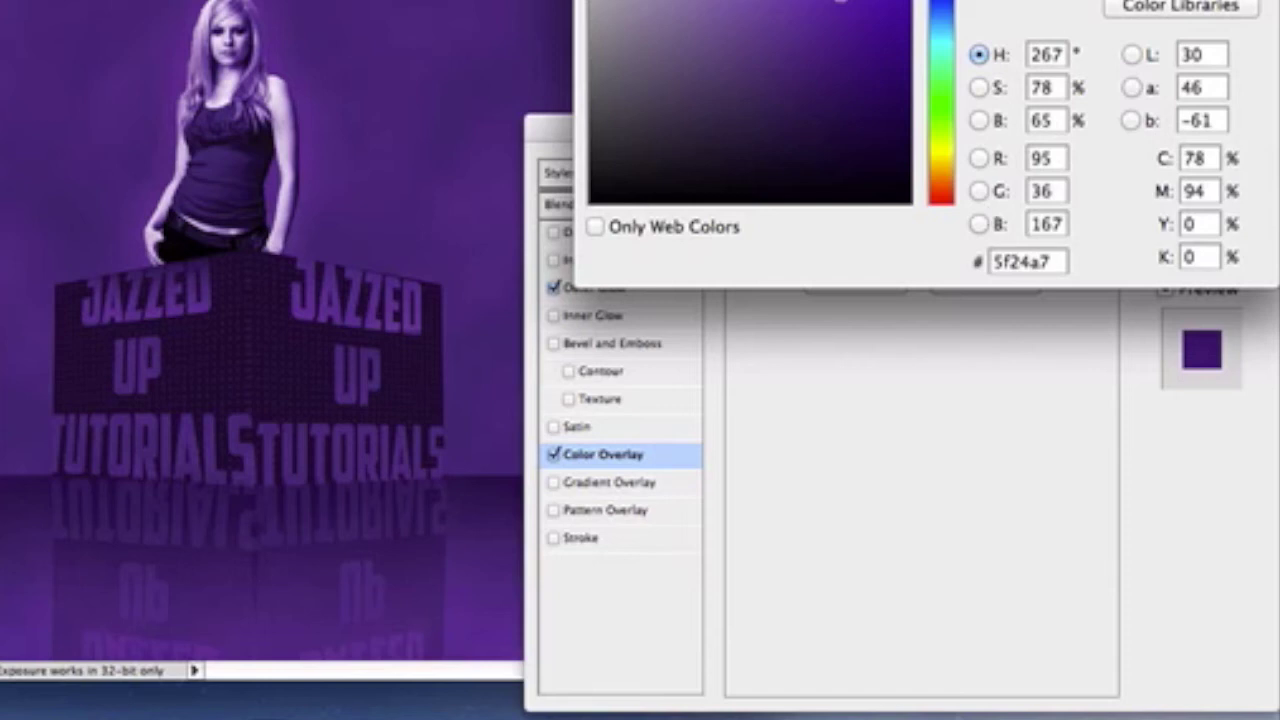
key(Return)
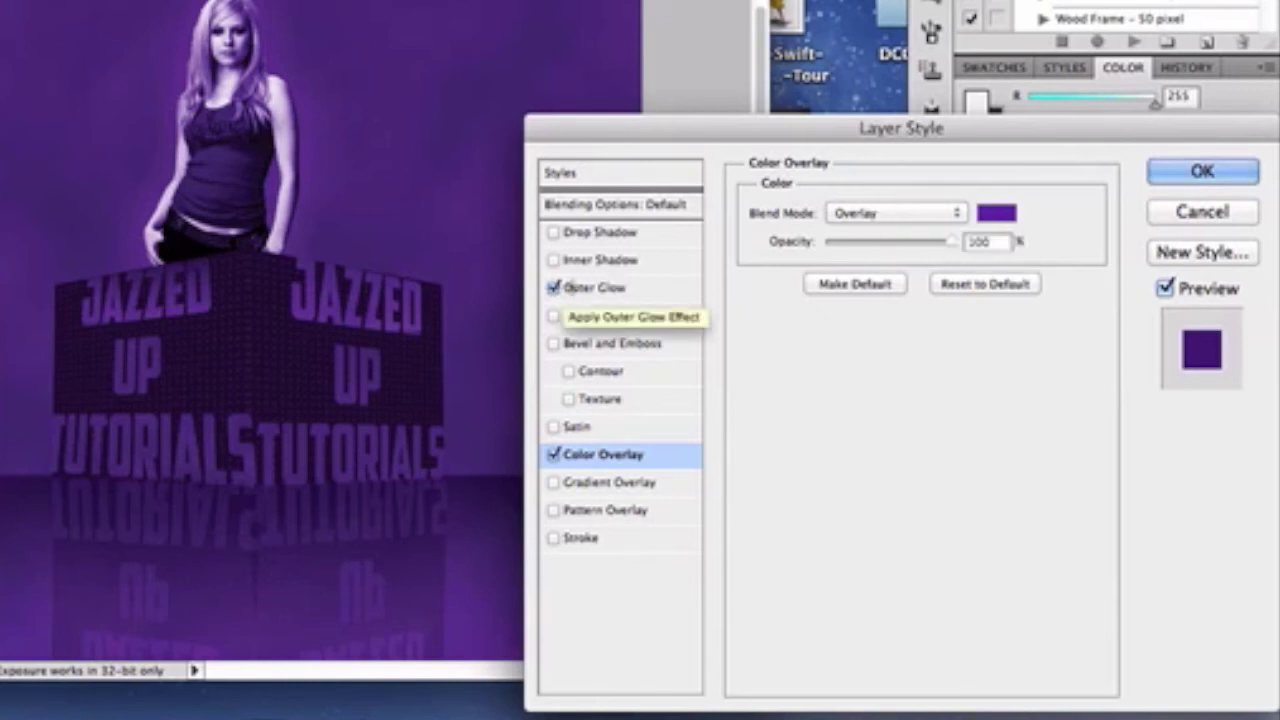
click(595, 287)
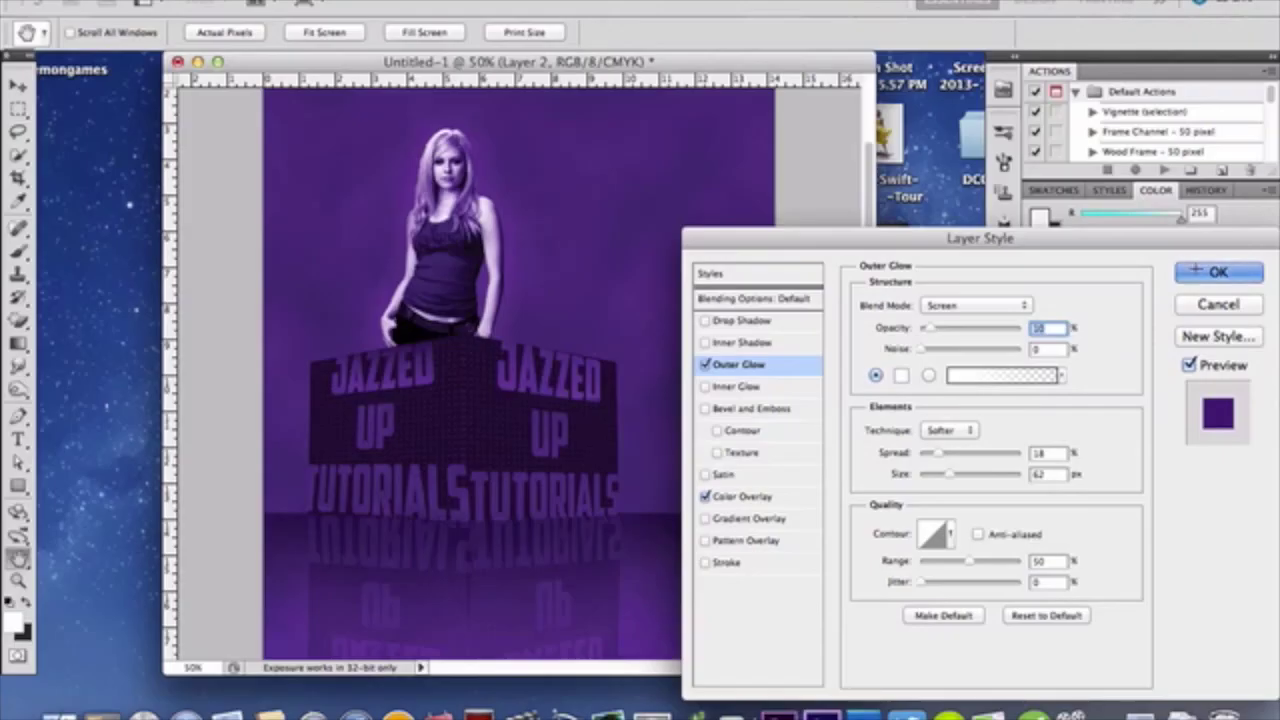
click(1197, 268)
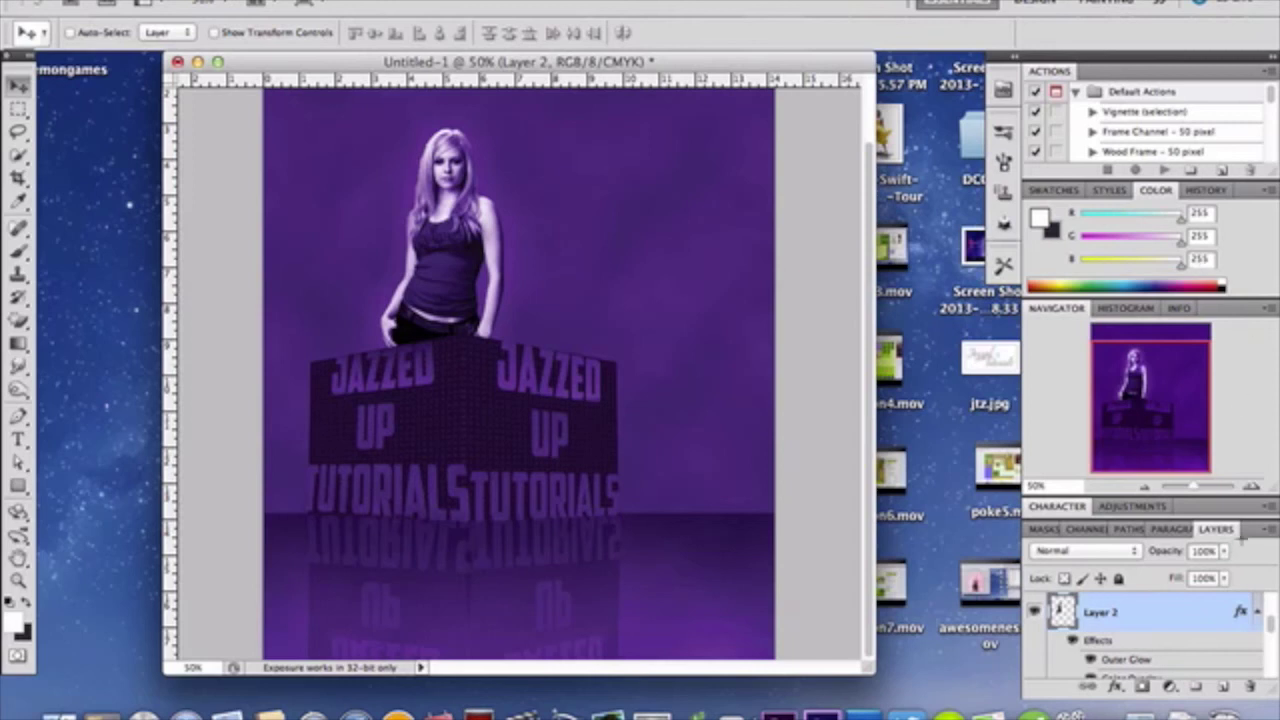
Look through the Custom Shape tool's shape library for floral ornaments
scroll(1185, 630, down, 5)
scroll(1185, 630, up, 5)
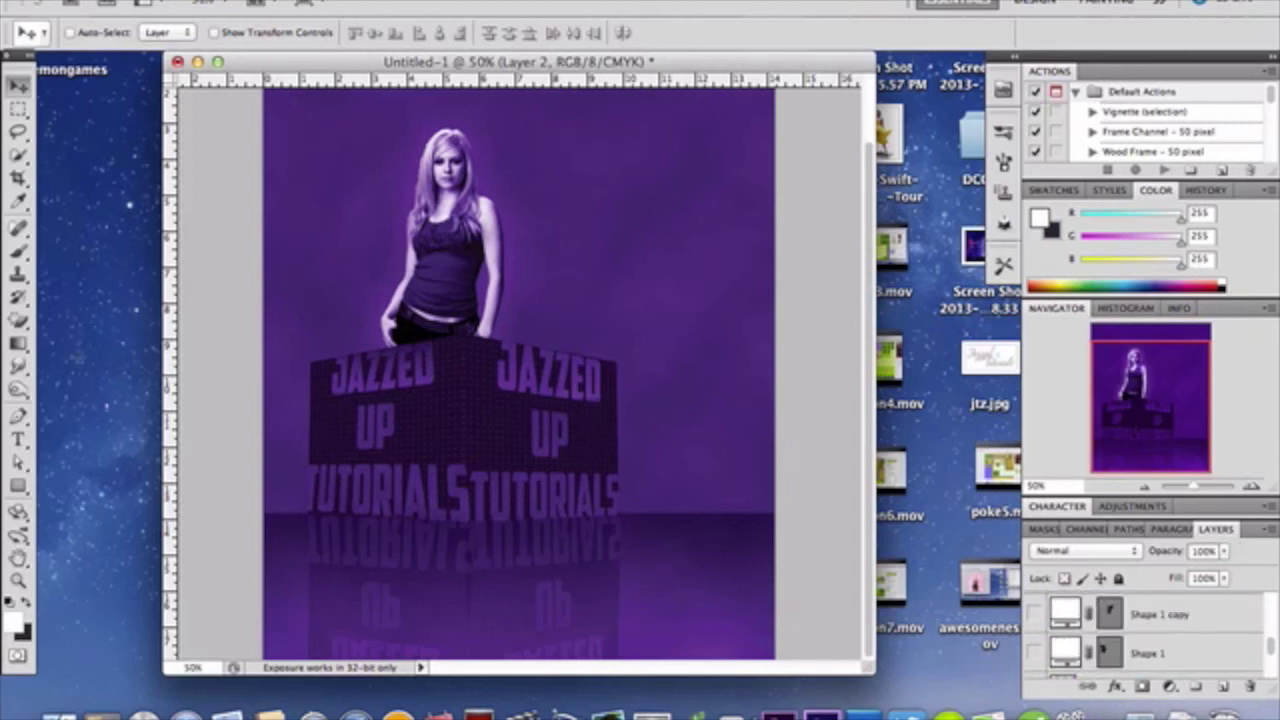
click(19, 485)
drag(19, 485, 75, 578)
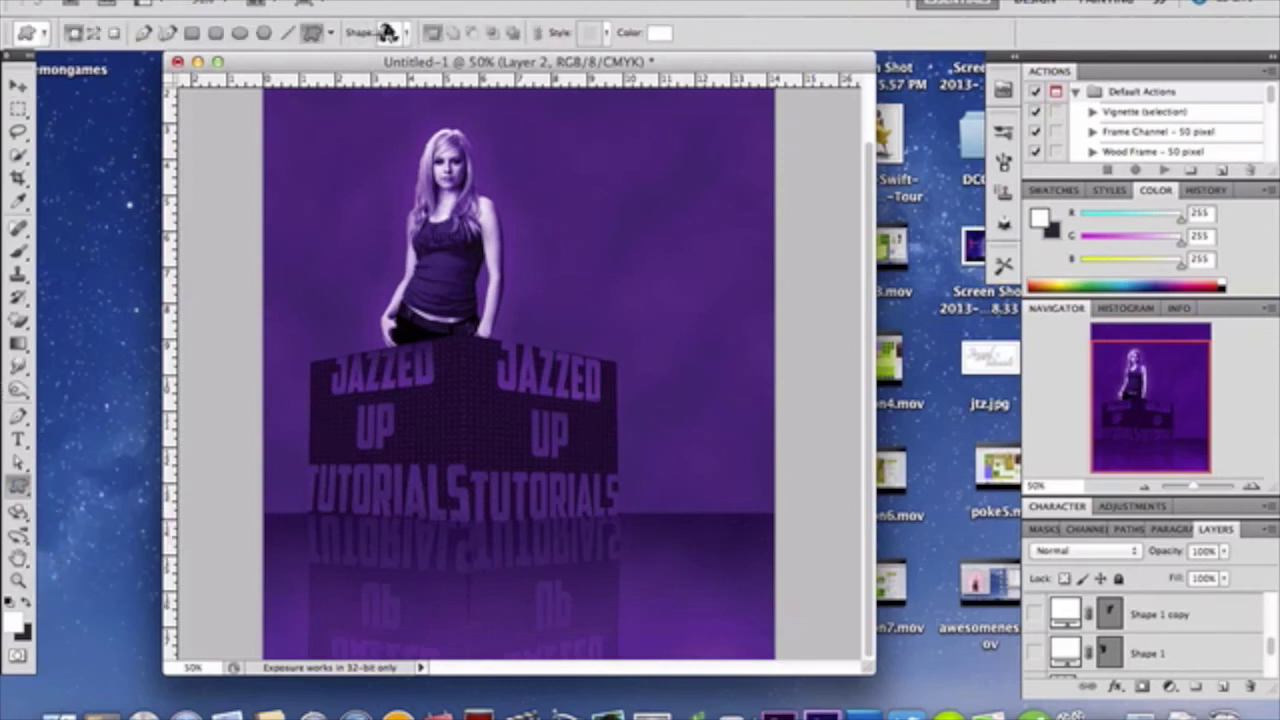
click(406, 33)
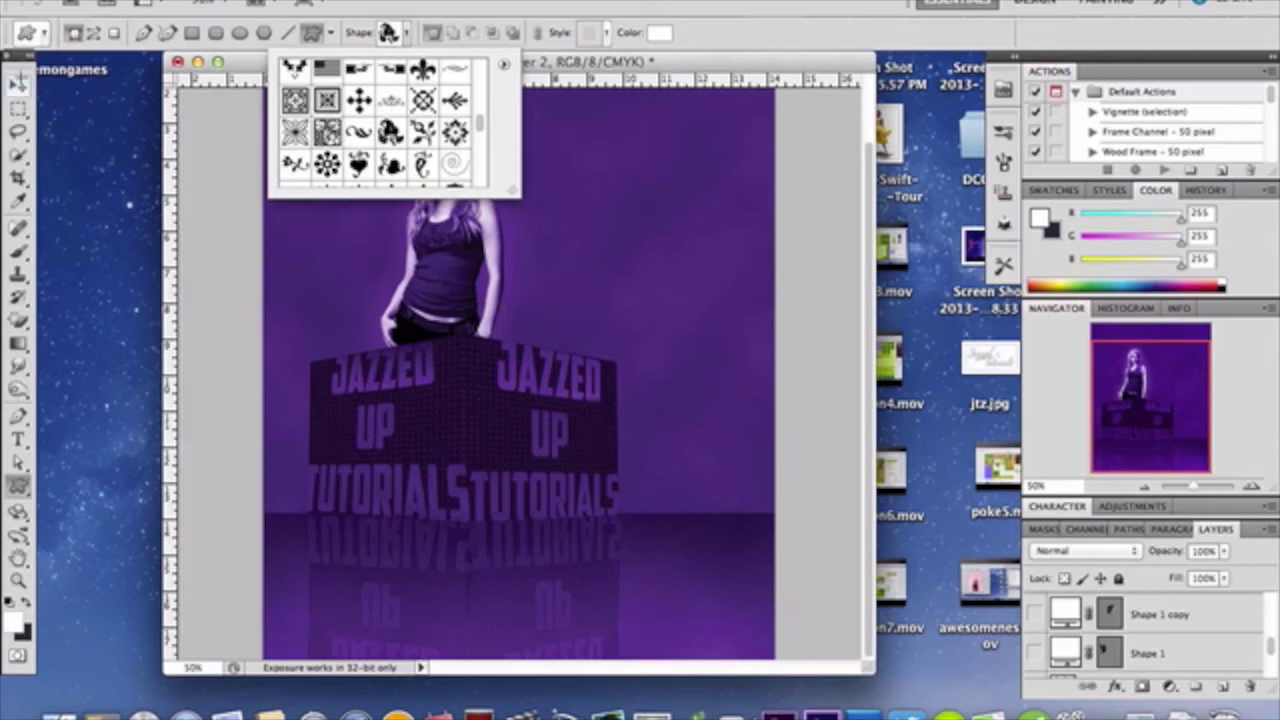
Show the floral ornament layers Shape 1 and Shape 1 copy on both sides of the woman, leaving Shape 1 copy selected
click(19, 84)
click(1035, 652)
click(1035, 614)
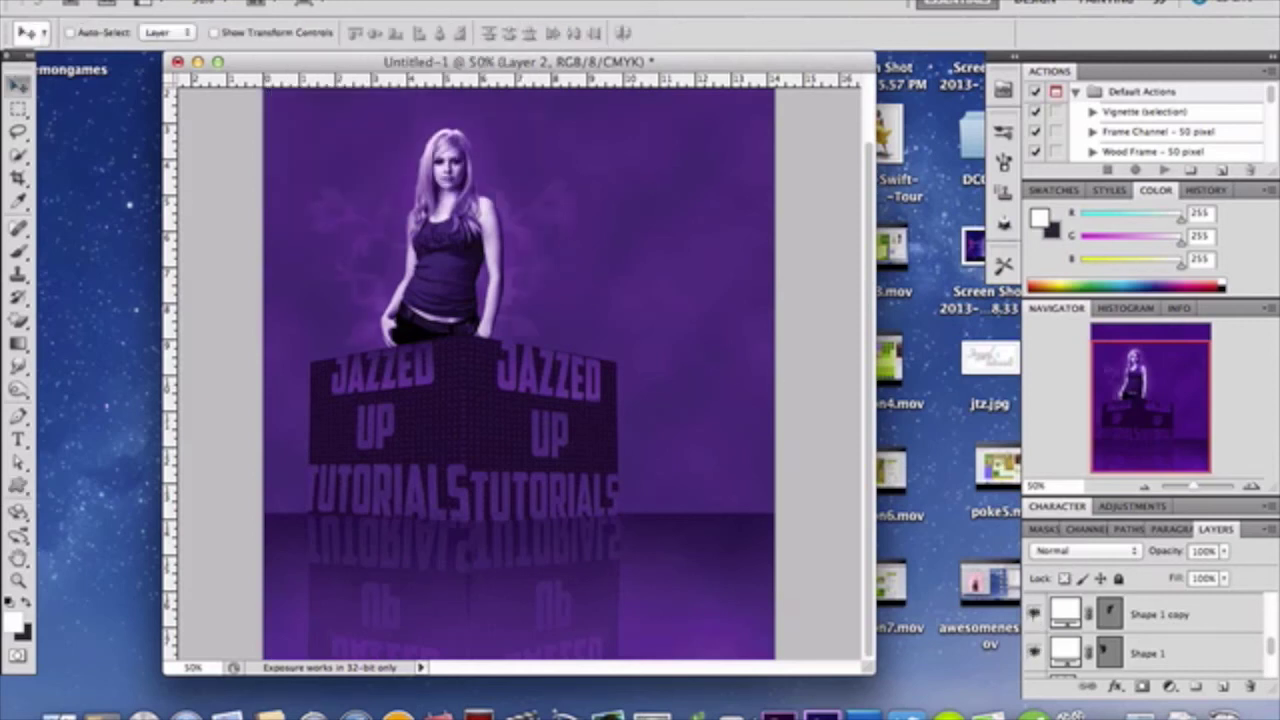
click(1193, 615)
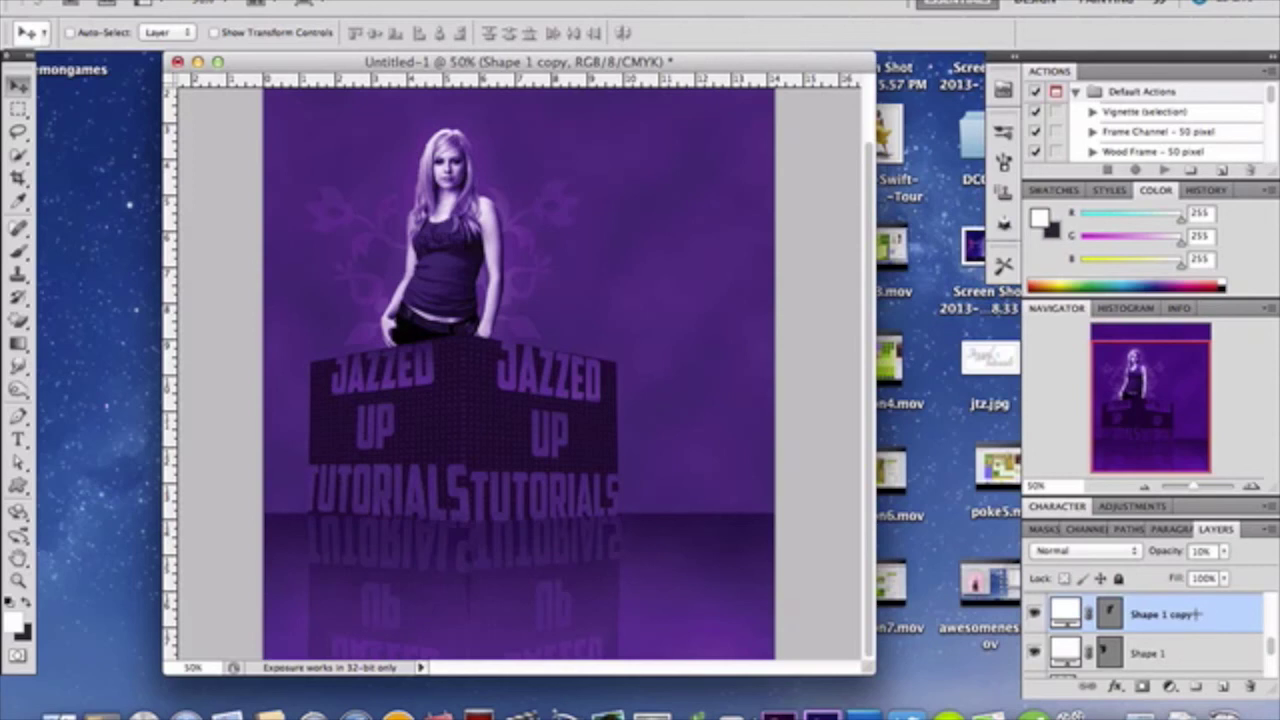
Show the ornament layers Shape 2 and Shape 2 copy around the woman's head
scroll(1193, 615, down, 1)
scroll(1193, 615, up, 2)
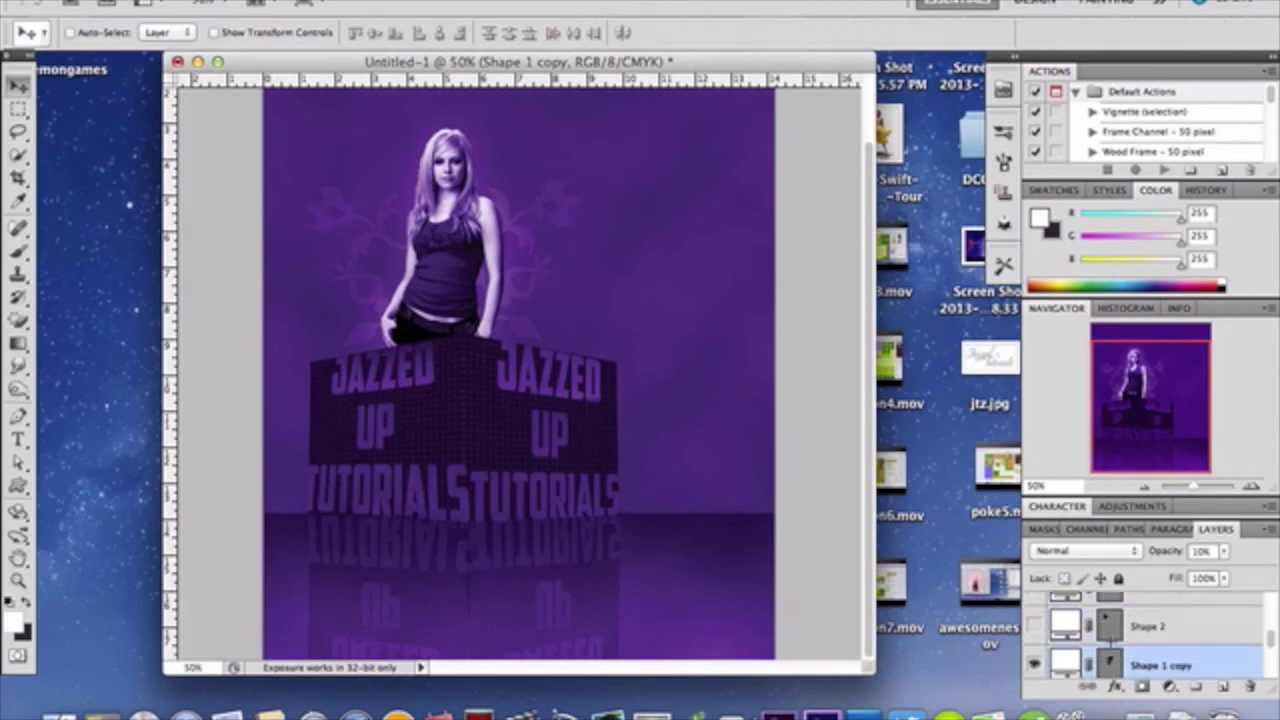
click(1035, 626)
scroll(1035, 620, up, 1)
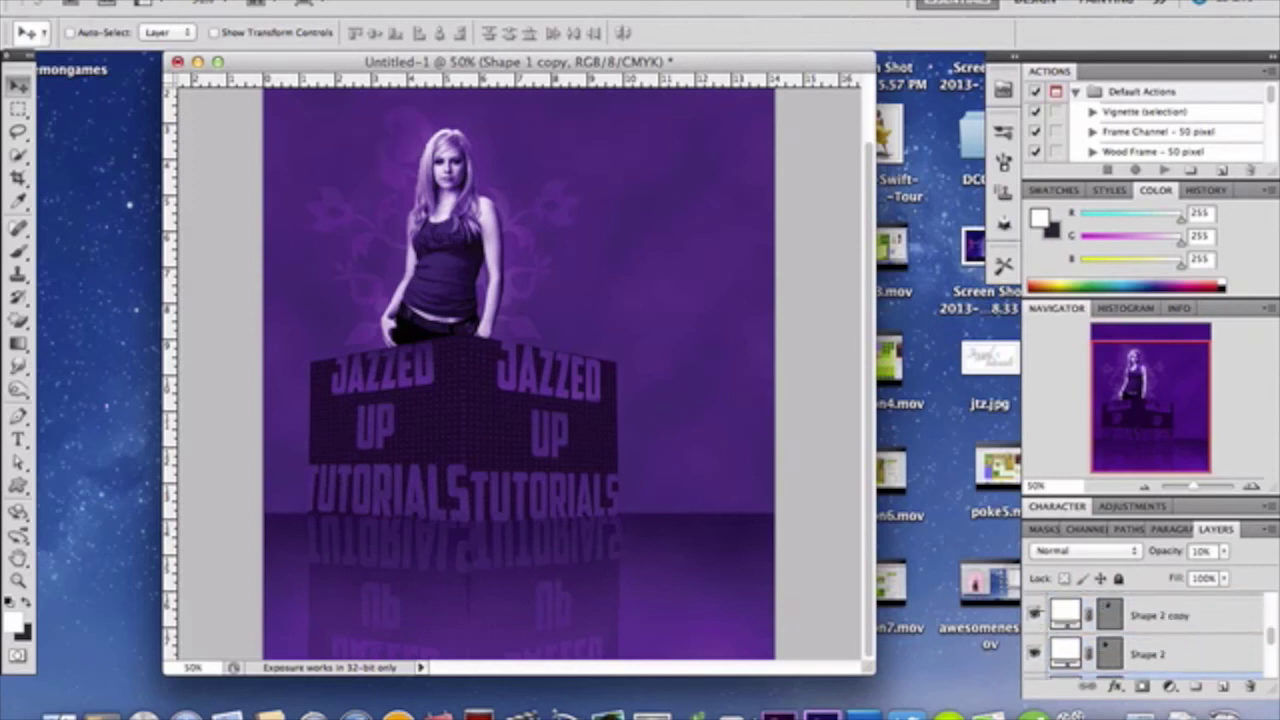
scroll(1144, 636, down, 2)
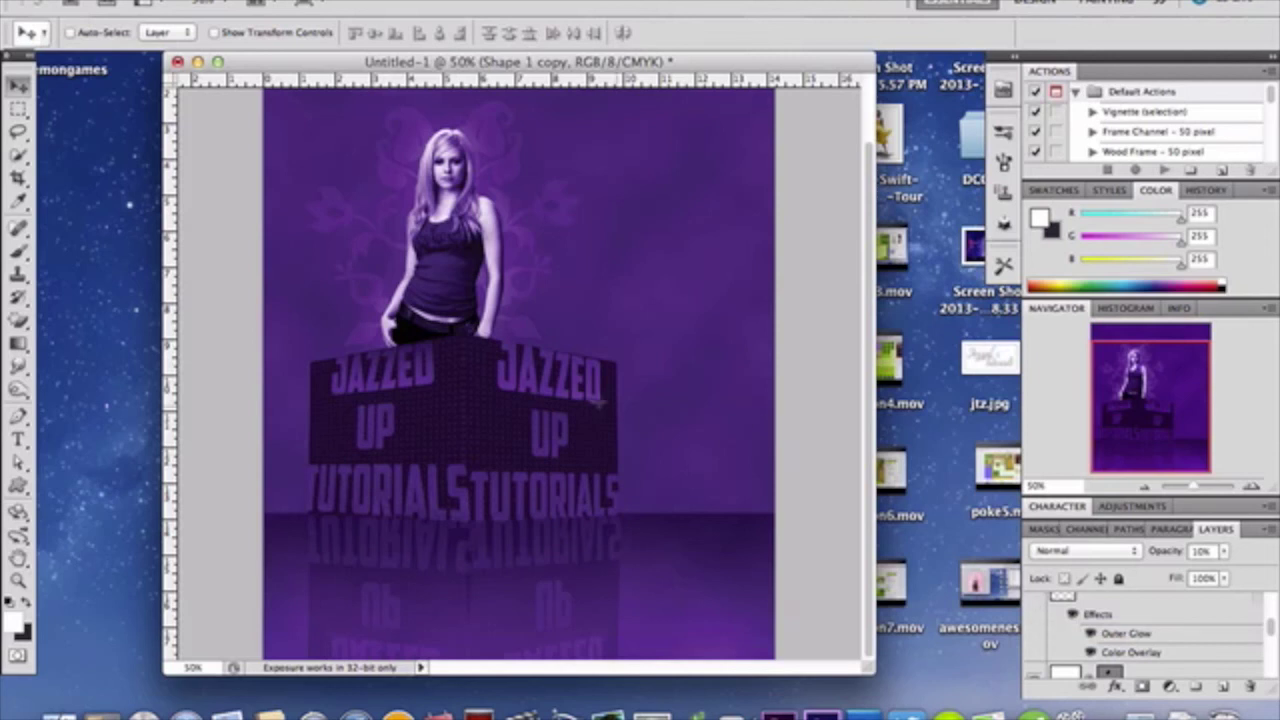
Look through the Brush tool's presets for the large paint splatter brushes
click(18, 251)
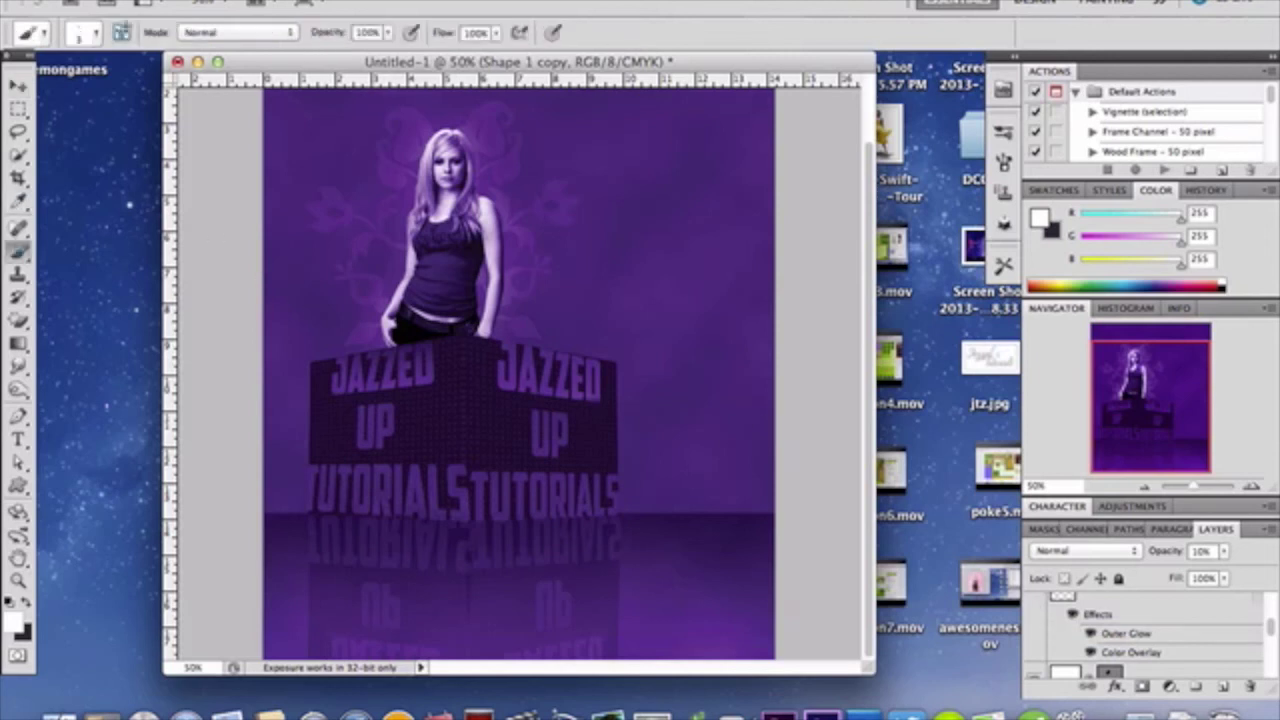
click(90, 35)
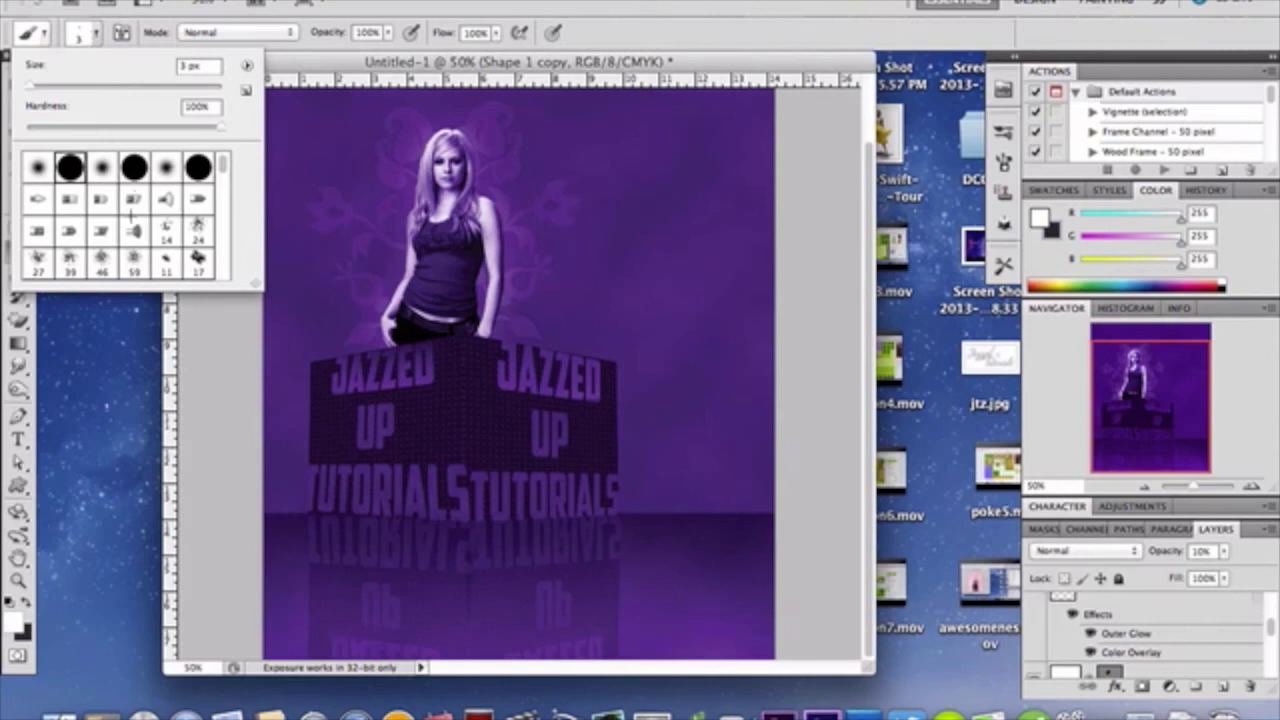
scroll(131, 205, down, 10)
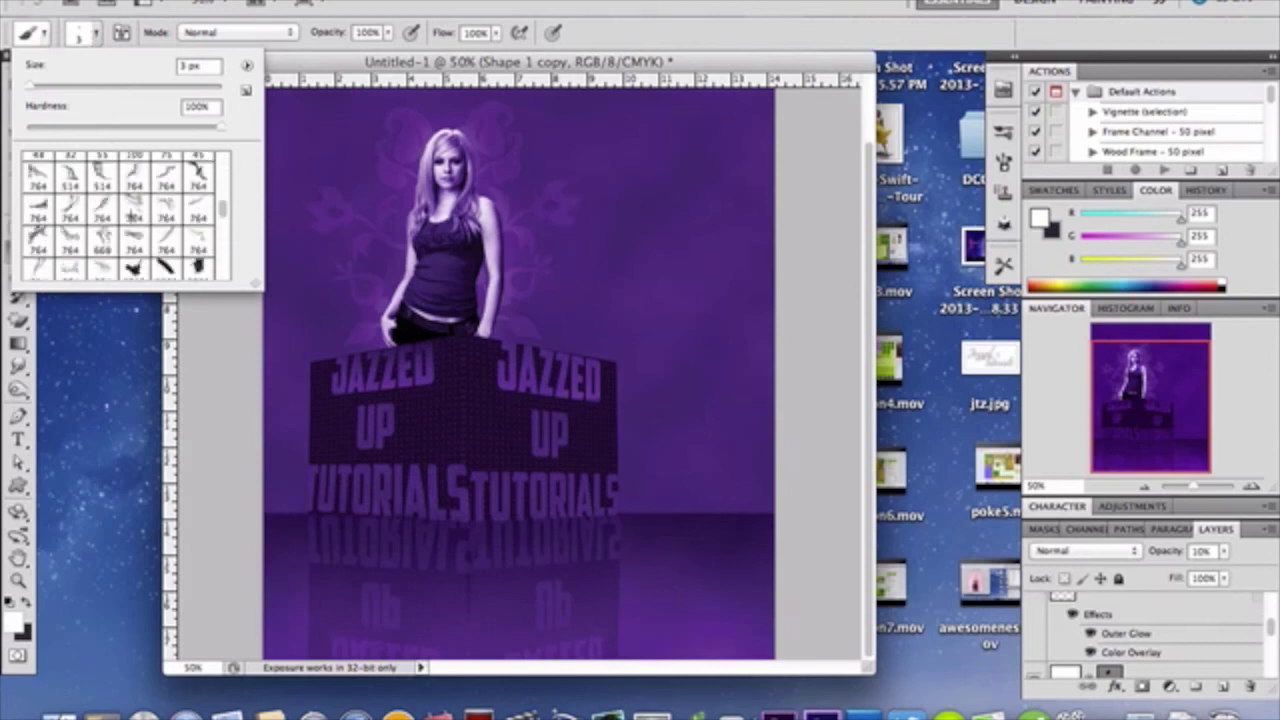
scroll(131, 200, up, 5)
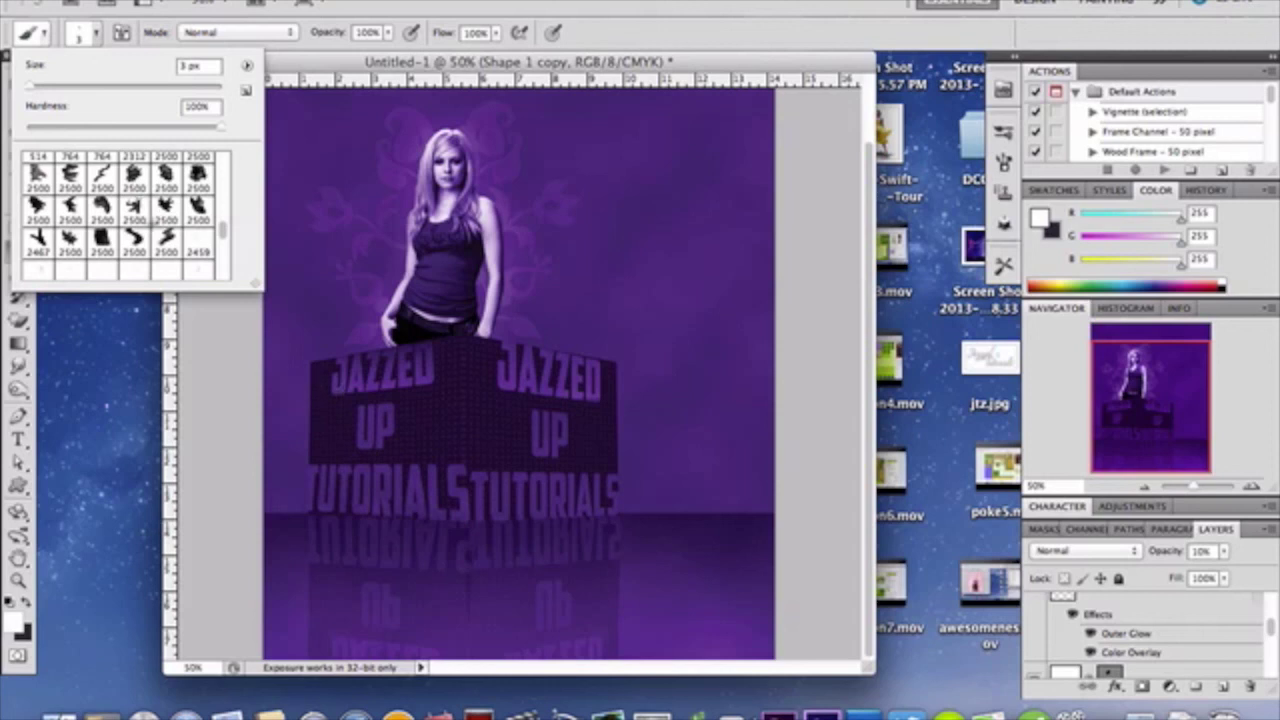
click(93, 36)
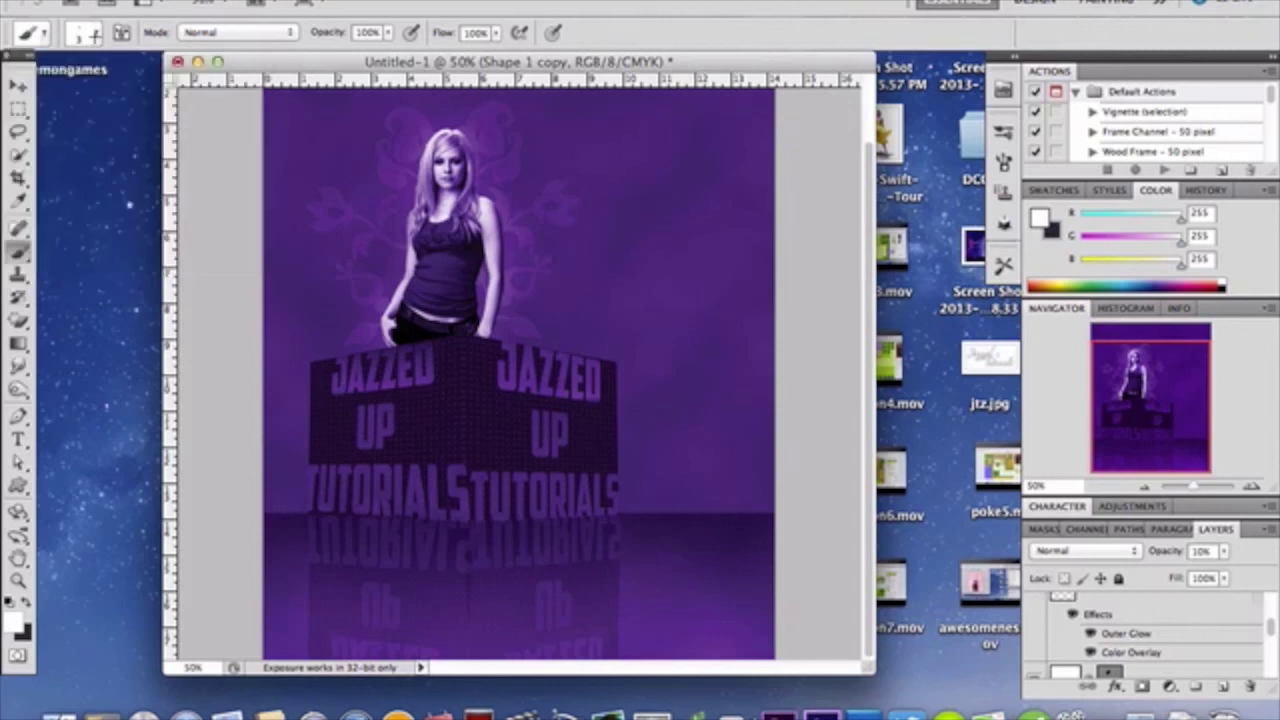
click(1039, 217)
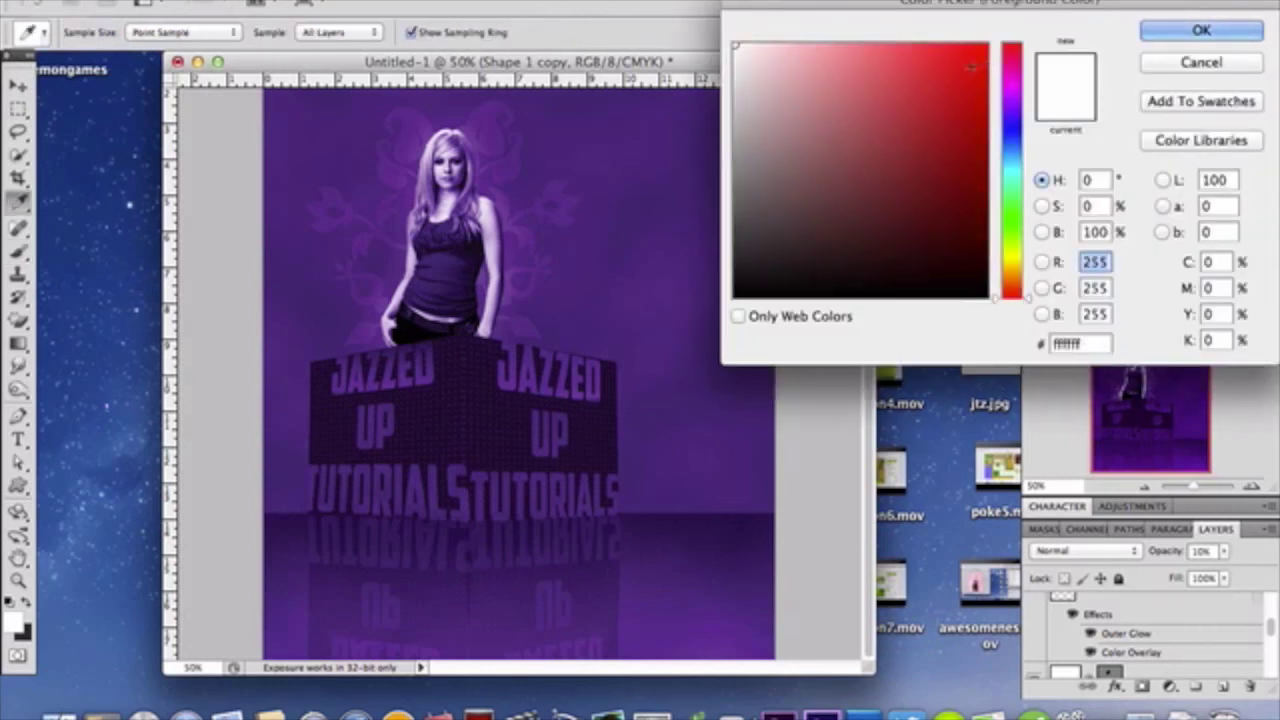
click(979, 52)
click(987, 45)
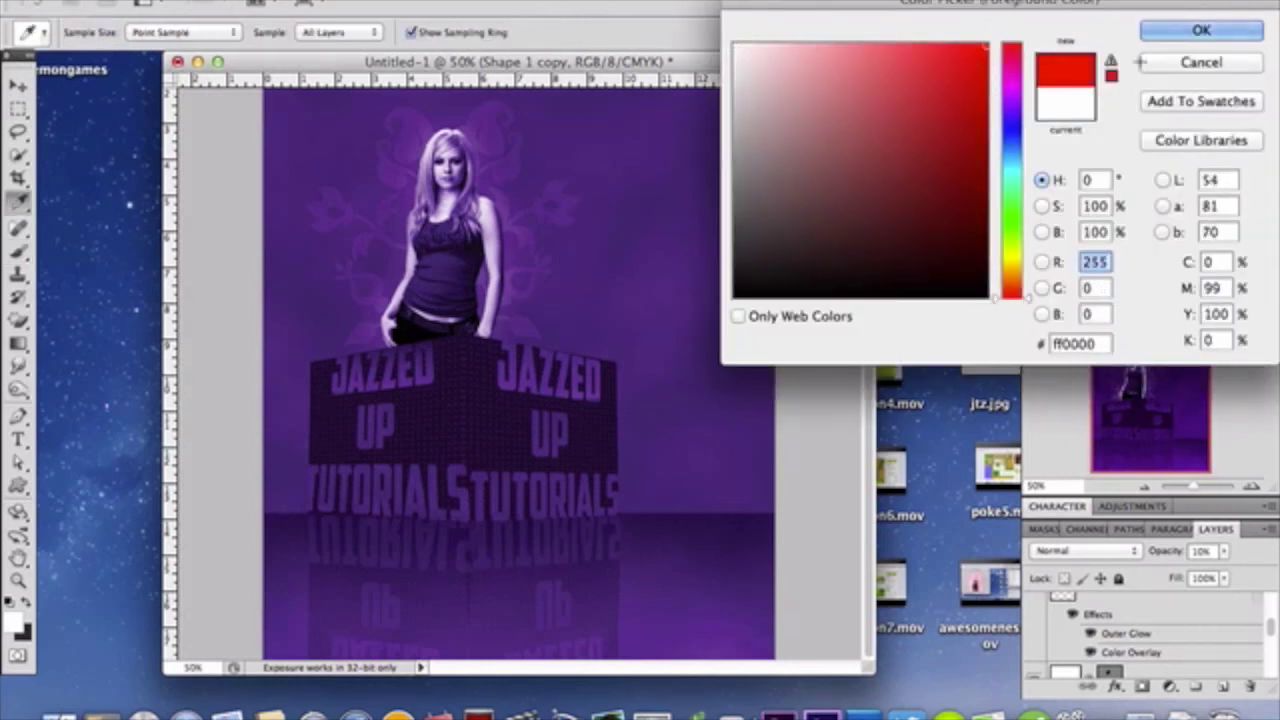
click(1201, 30)
Show Layer 3 with the multicolored paint splashes behind the woman
scroll(1168, 625, down, 2)
scroll(1168, 625, down, 3)
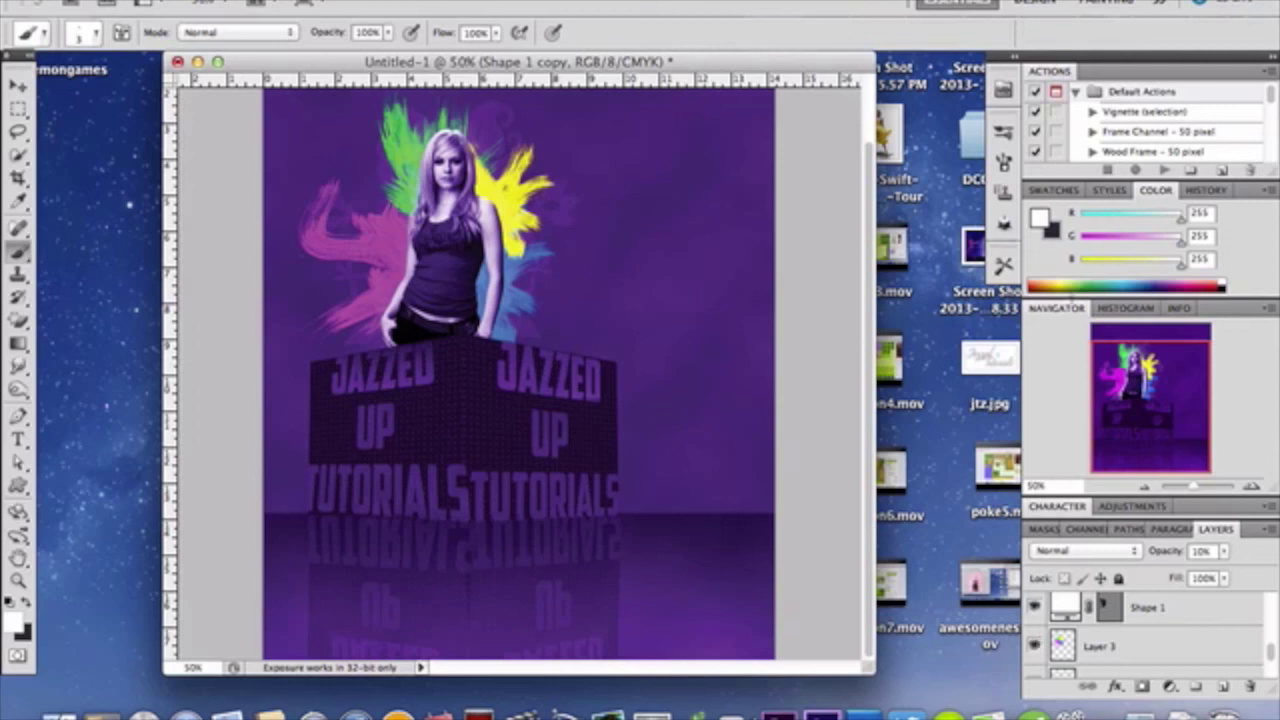
click(1040, 219)
click(824, 69)
drag(824, 69, 810, 30)
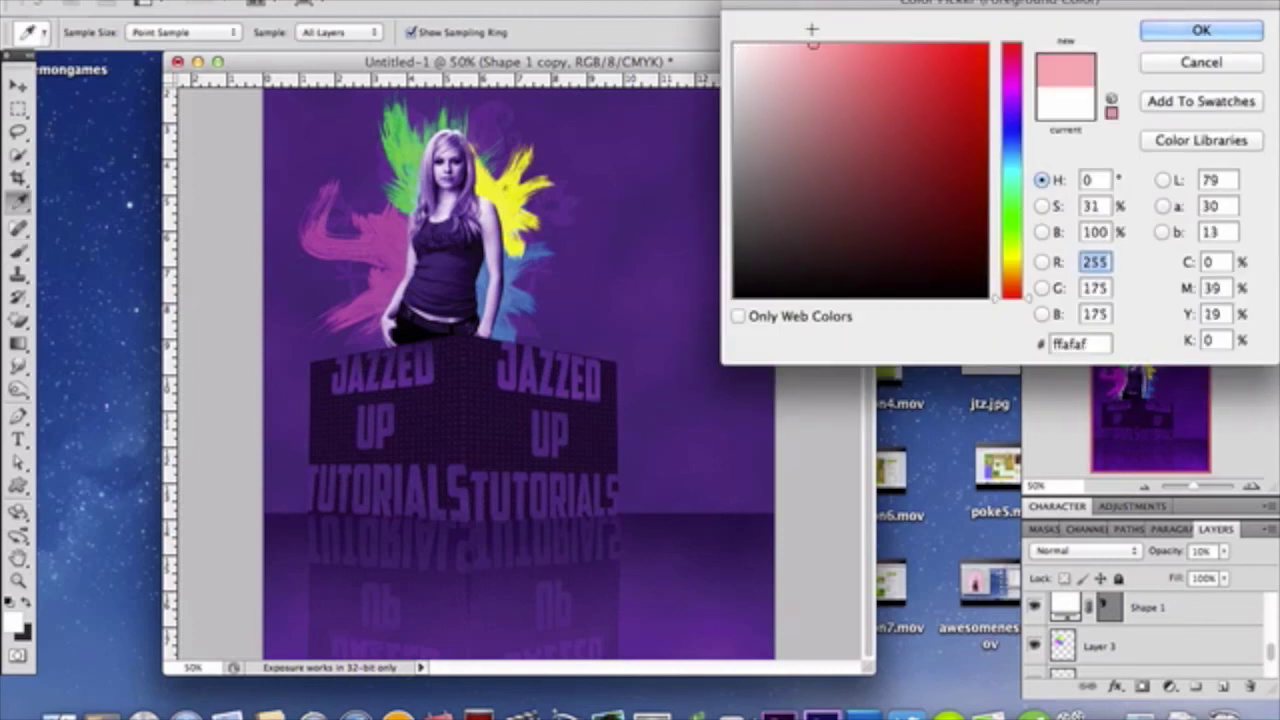
drag(905, 75, 990, 42)
click(1201, 62)
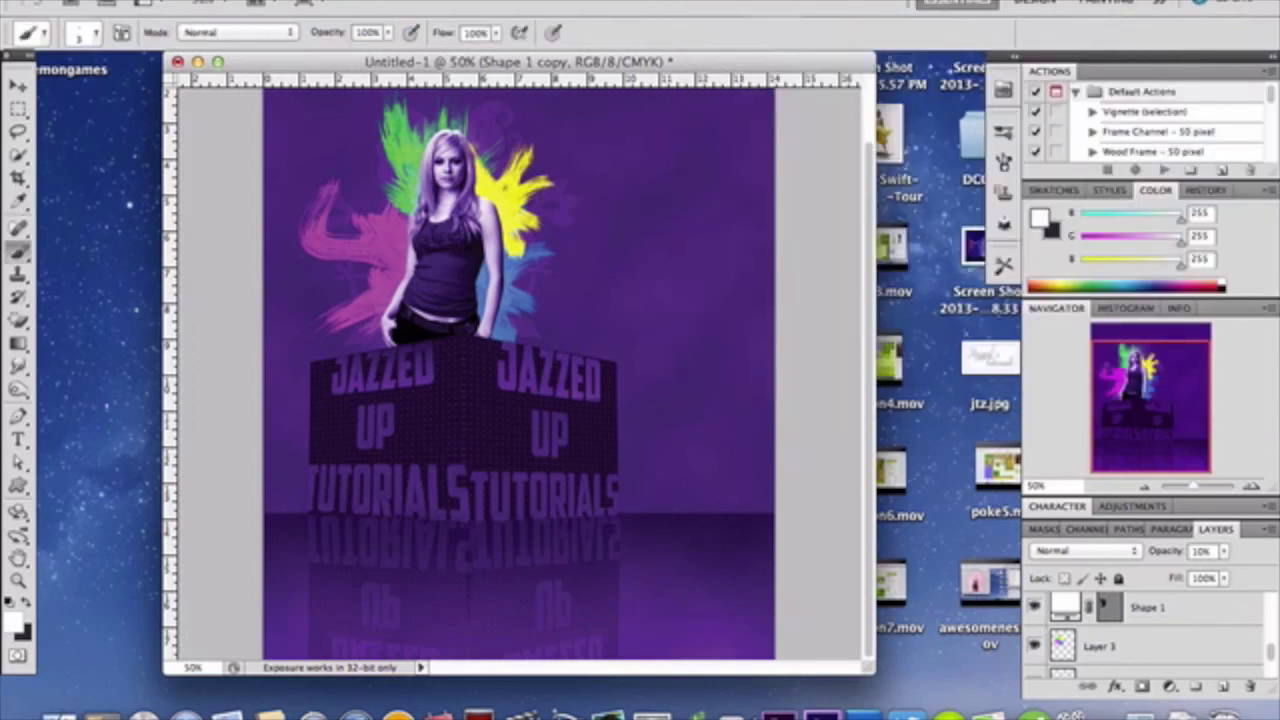
Select Layer 3 and look at the Exposure adjustment settings for its paint splashes without applying them
click(252, 3)
mouse_move(300, 31)
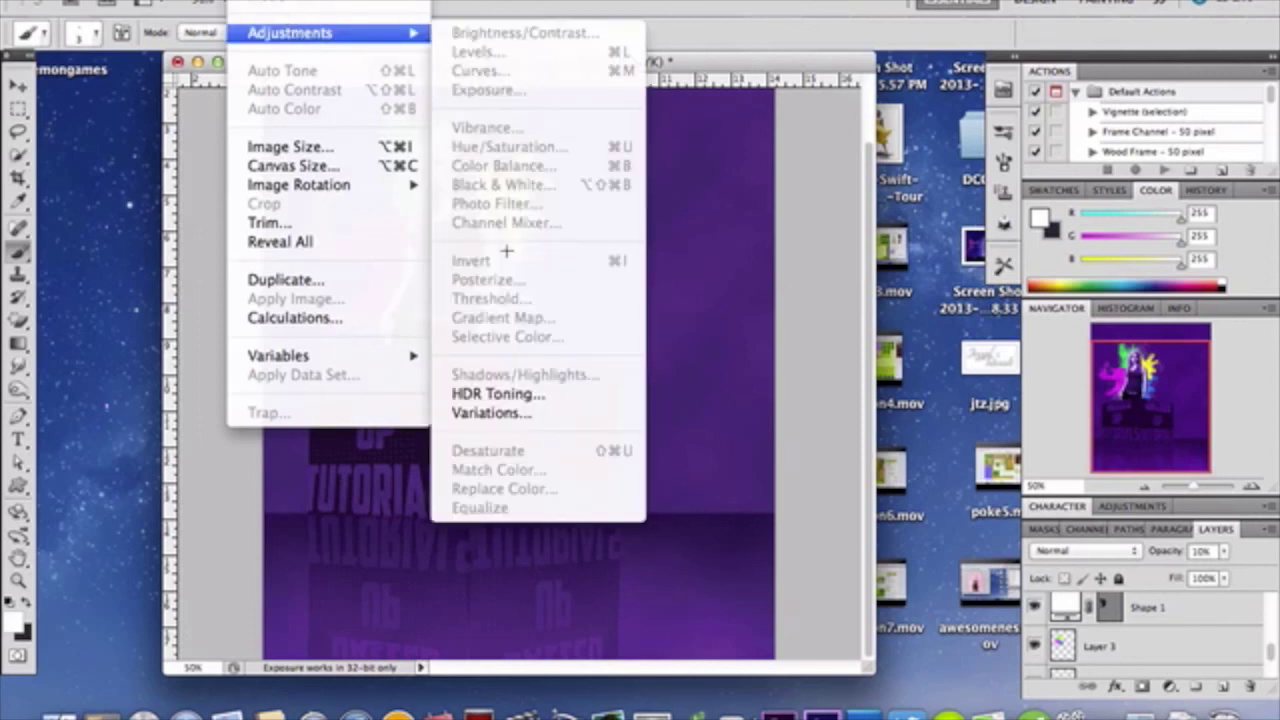
click(1145, 650)
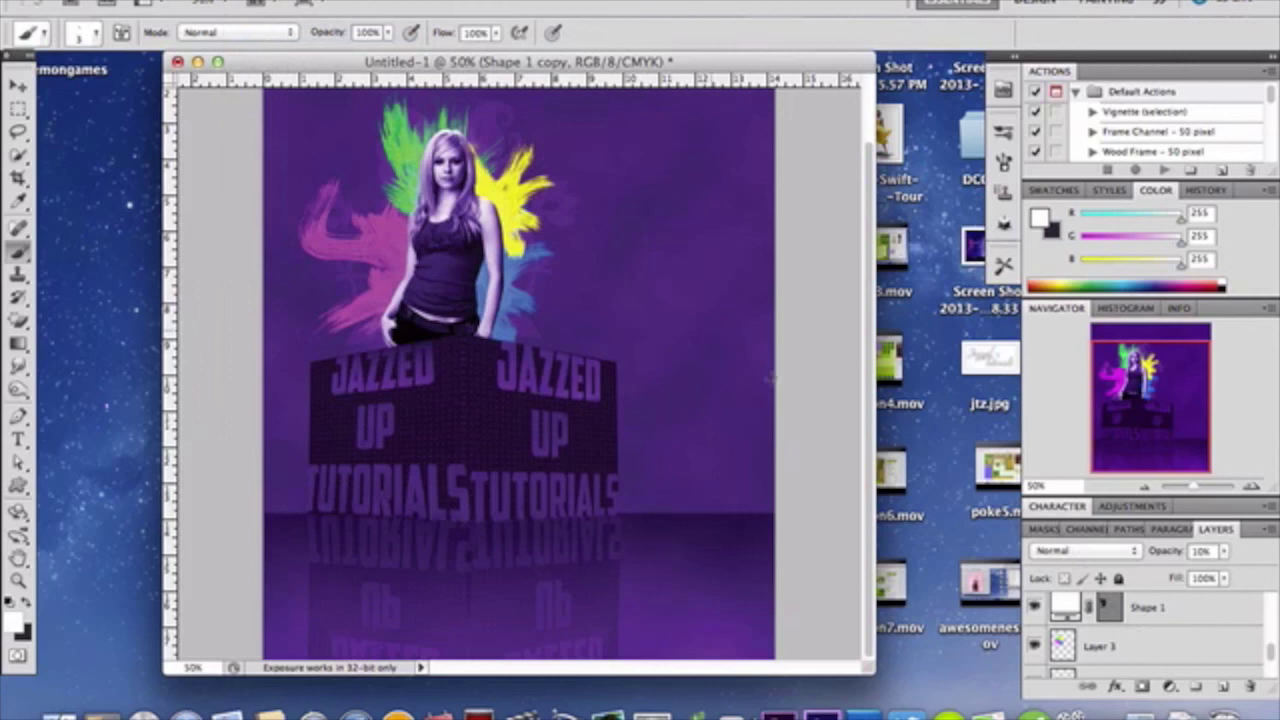
click(1113, 650)
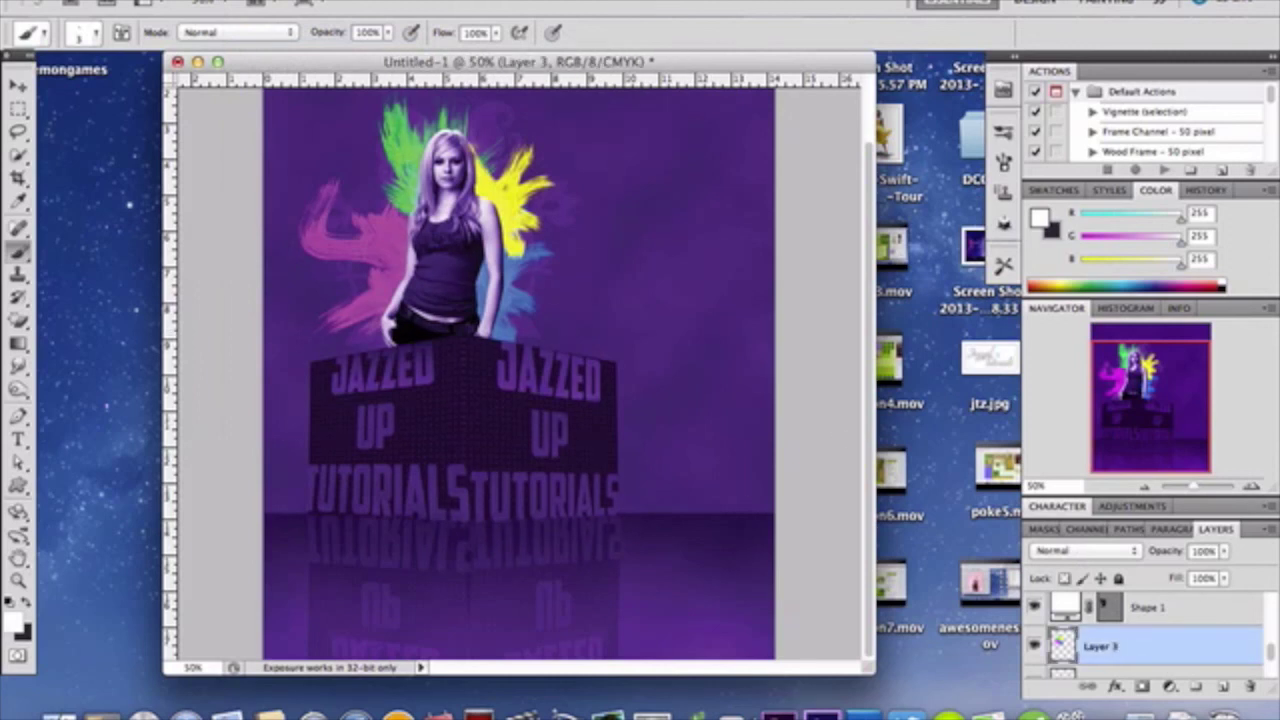
click(255, 2)
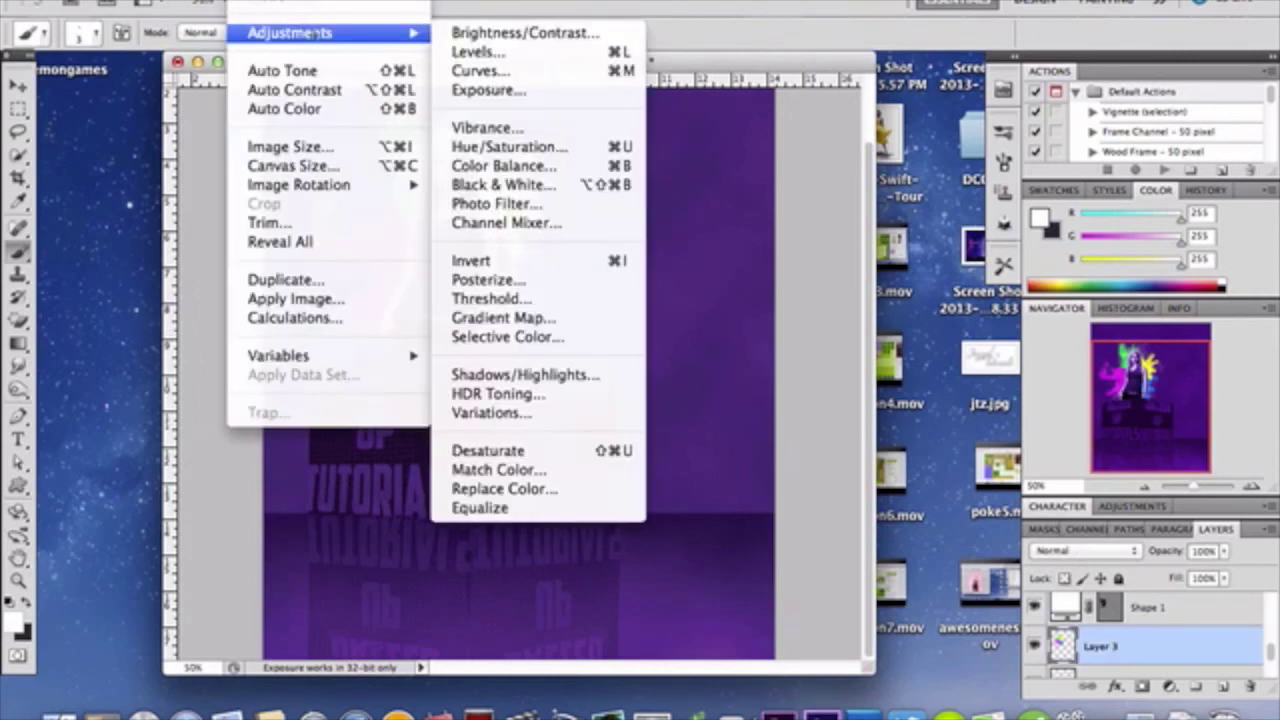
mouse_move(400, 34)
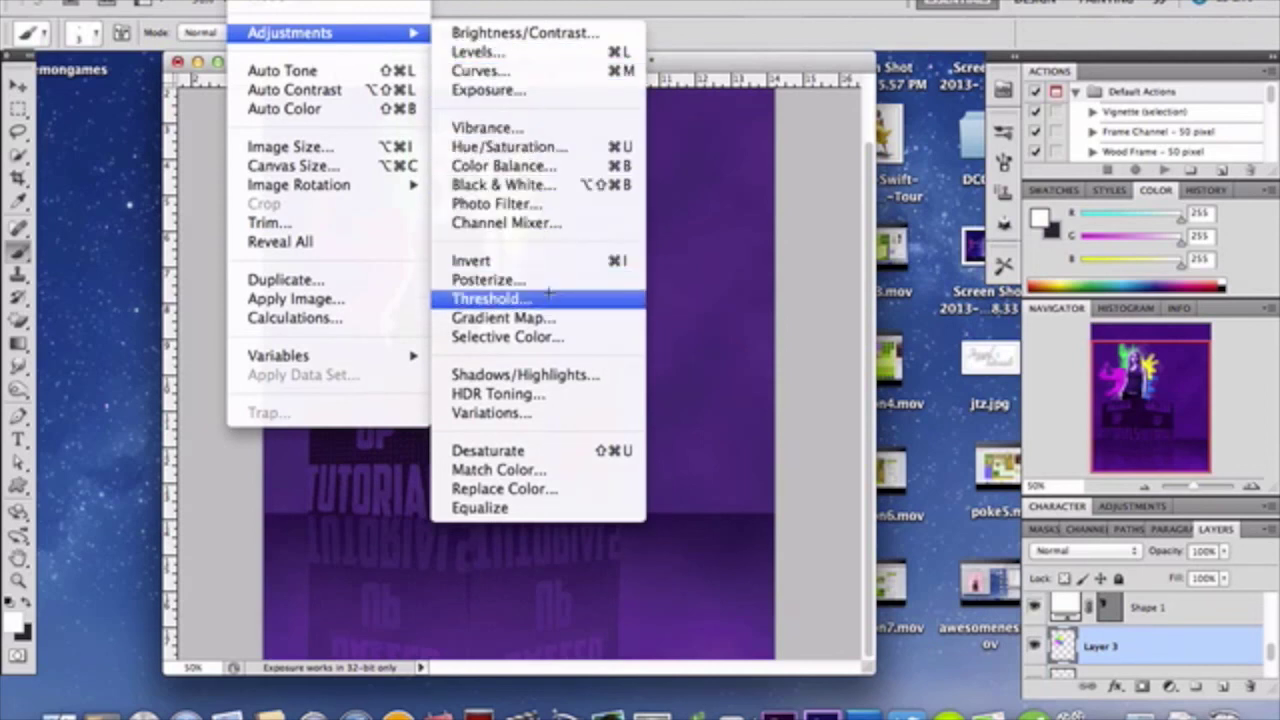
click(558, 92)
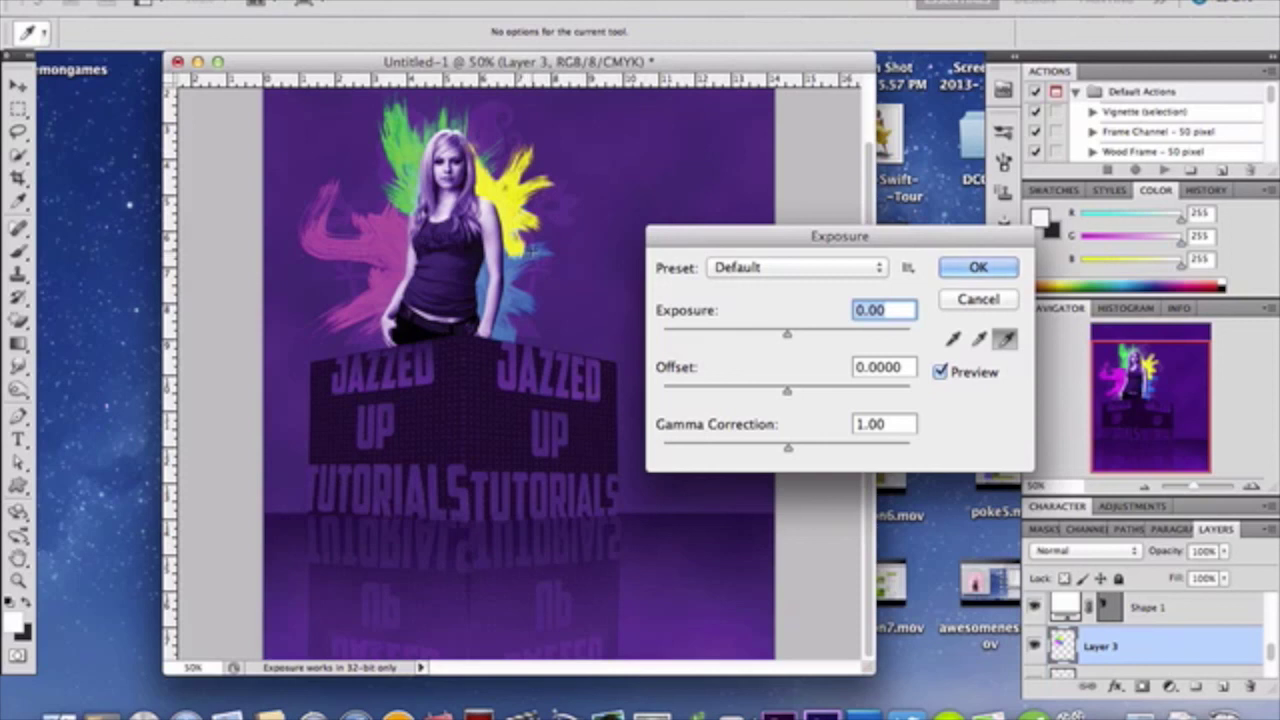
click(978, 299)
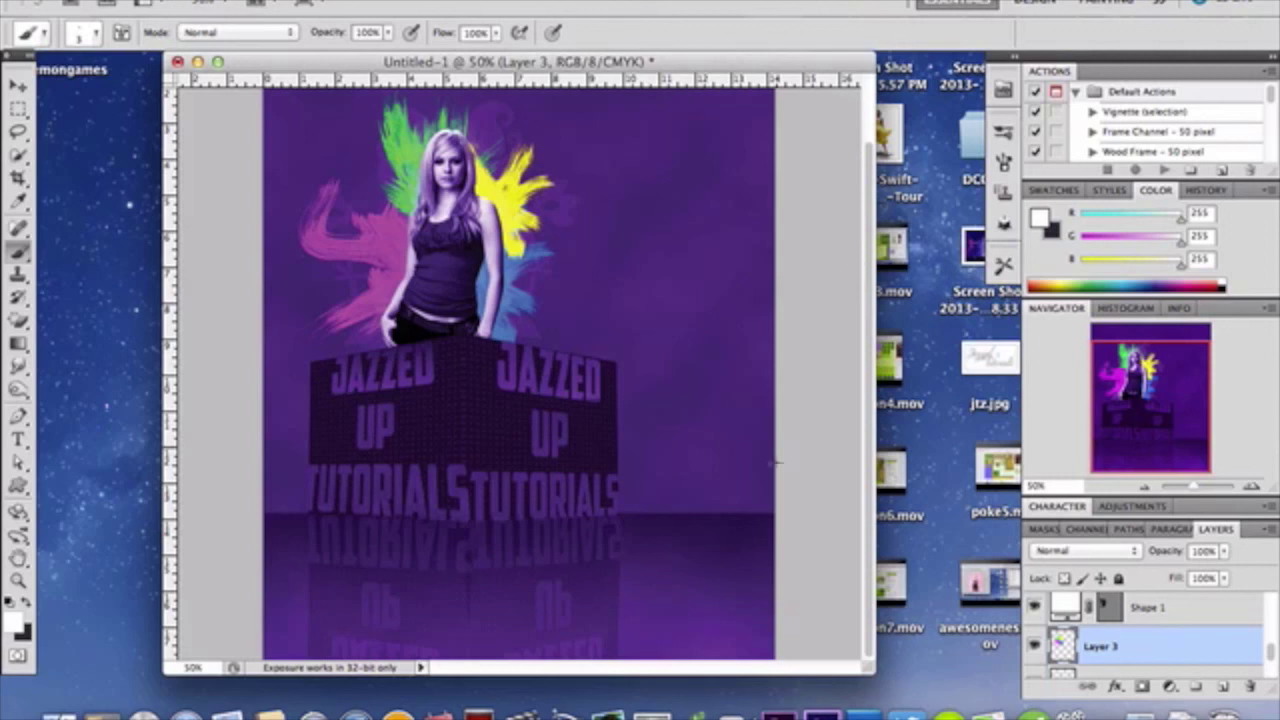
scroll(627, 351, up, 3)
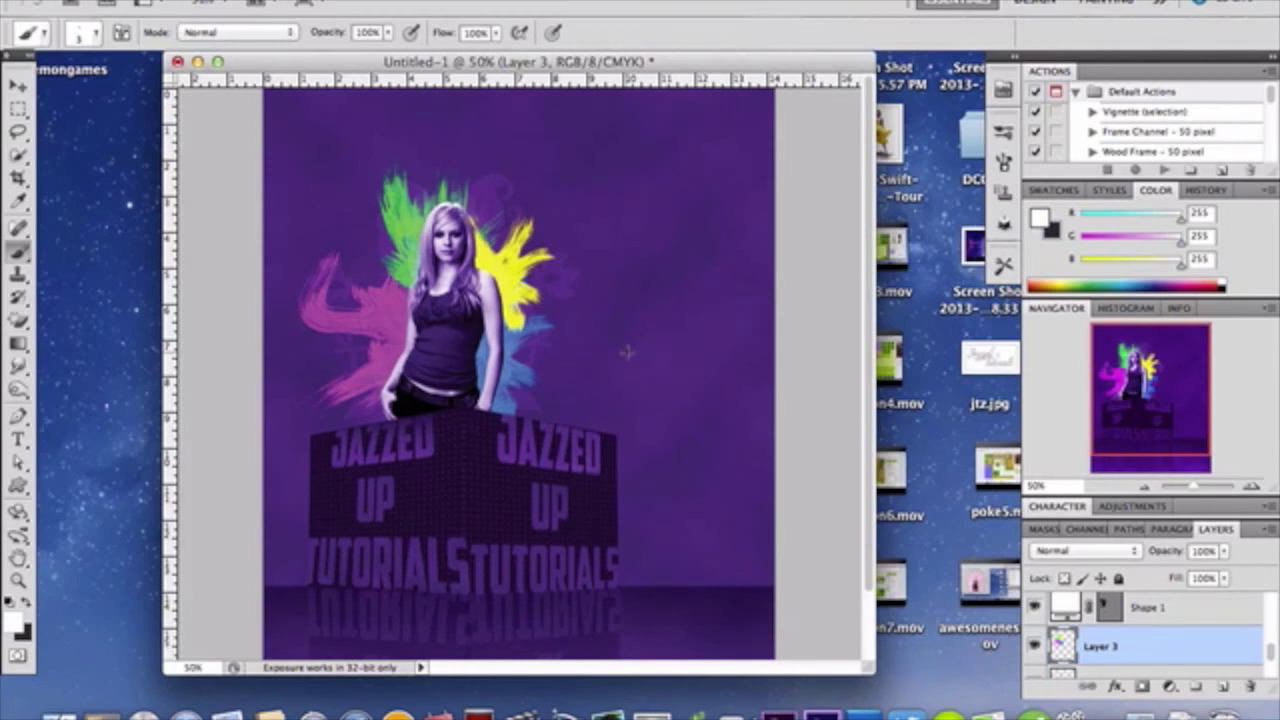